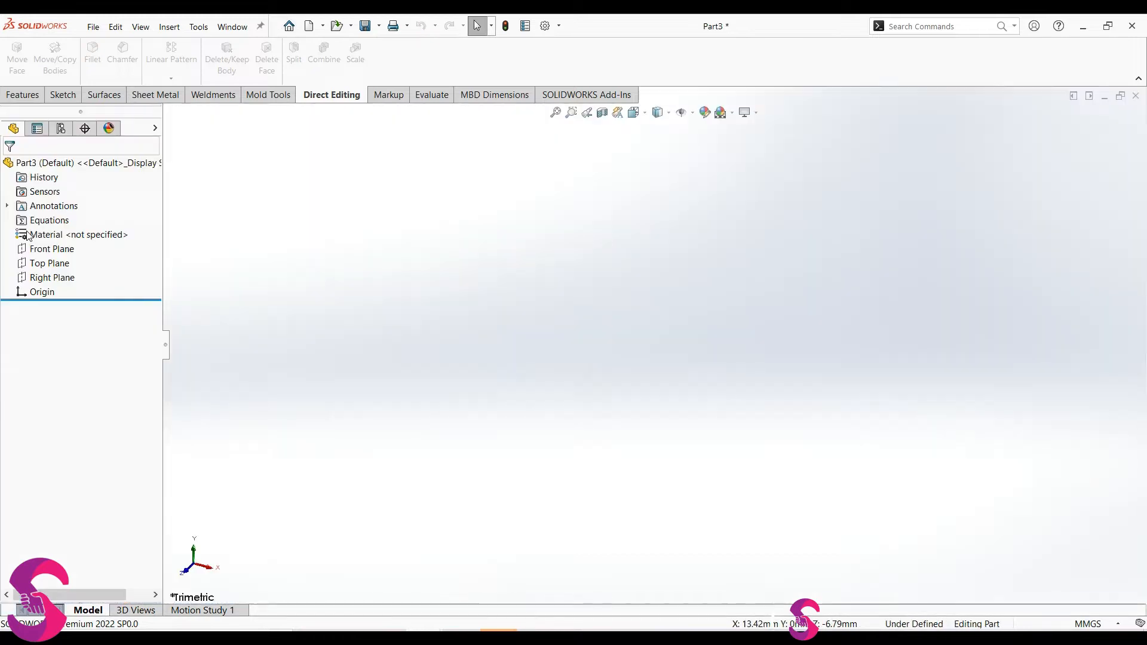
- Start a sketch on the Top Plane and draw a 112 mm diameter circle centred on the origin
{"action": "left_click", "coordinate": [43, 262]}
{"action": "left_click", "coordinate": [56, 247]}
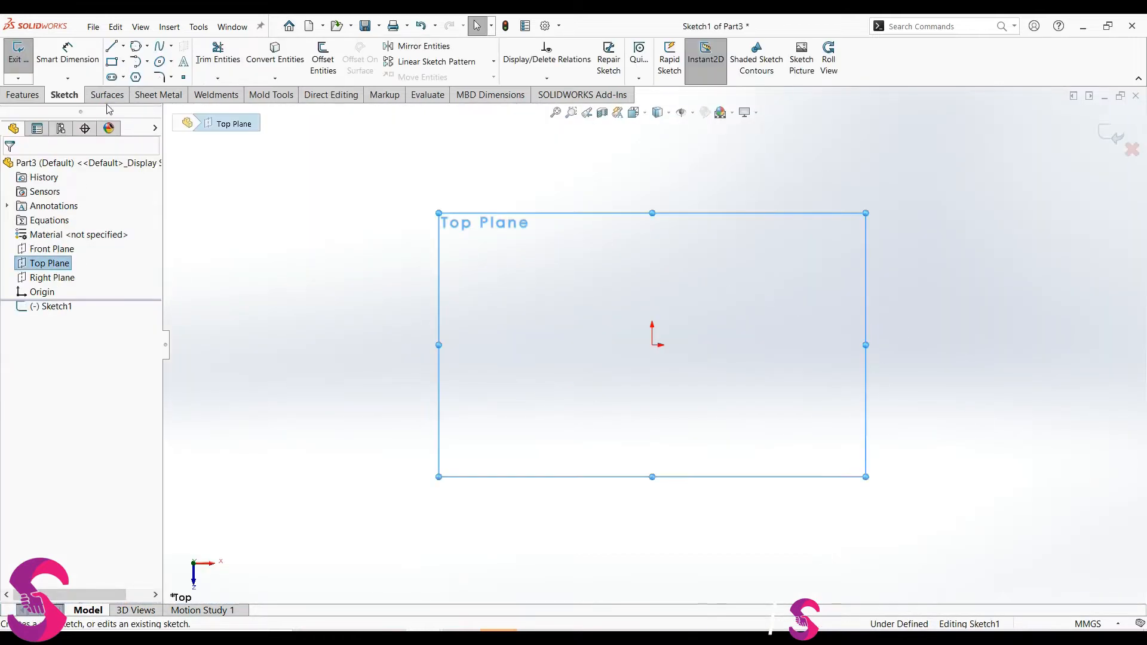
{"action": "left_click", "coordinate": [148, 47]}
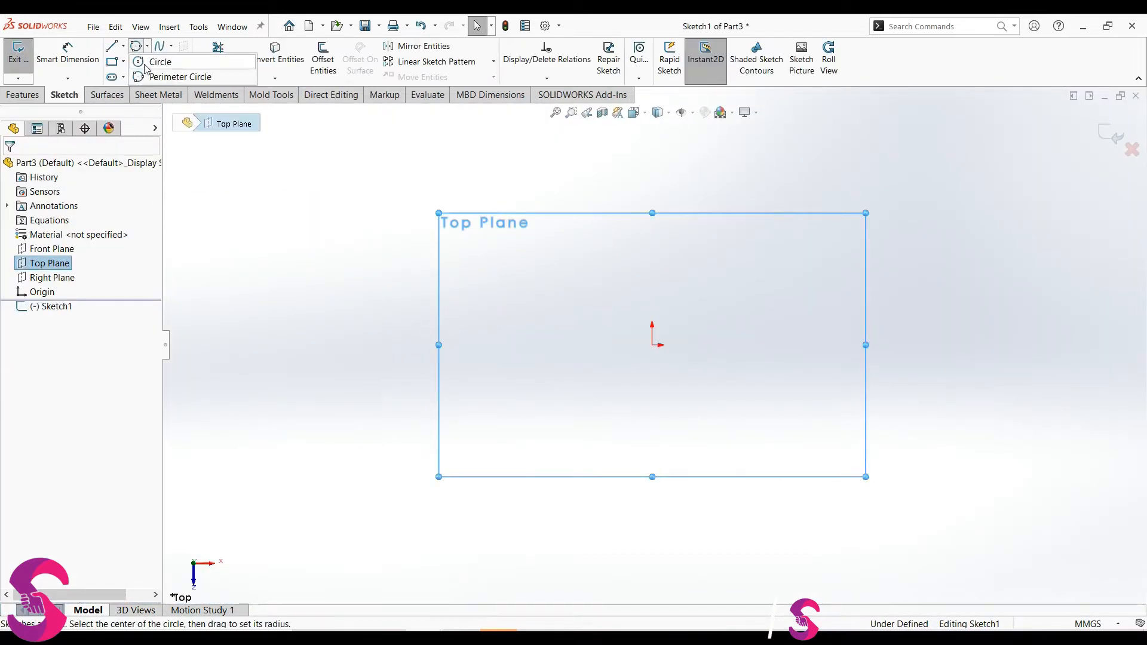
{"action": "left_click", "coordinate": [151, 57]}
{"action": "left_click", "coordinate": [653, 344]}
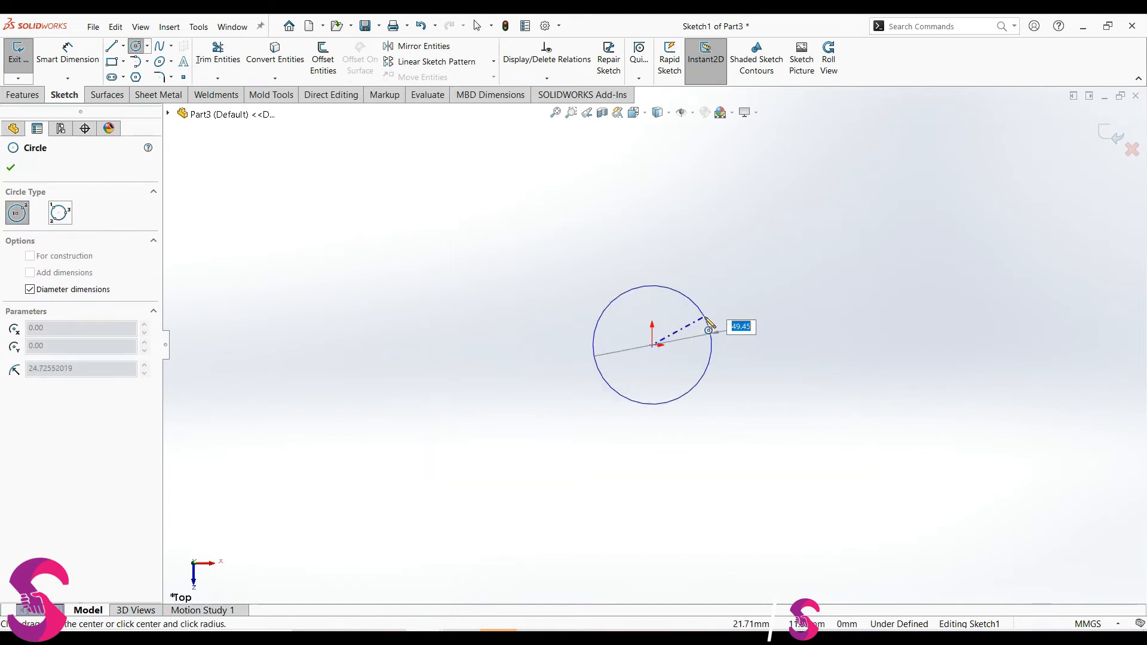
{"action": "key", "text": "Return"}
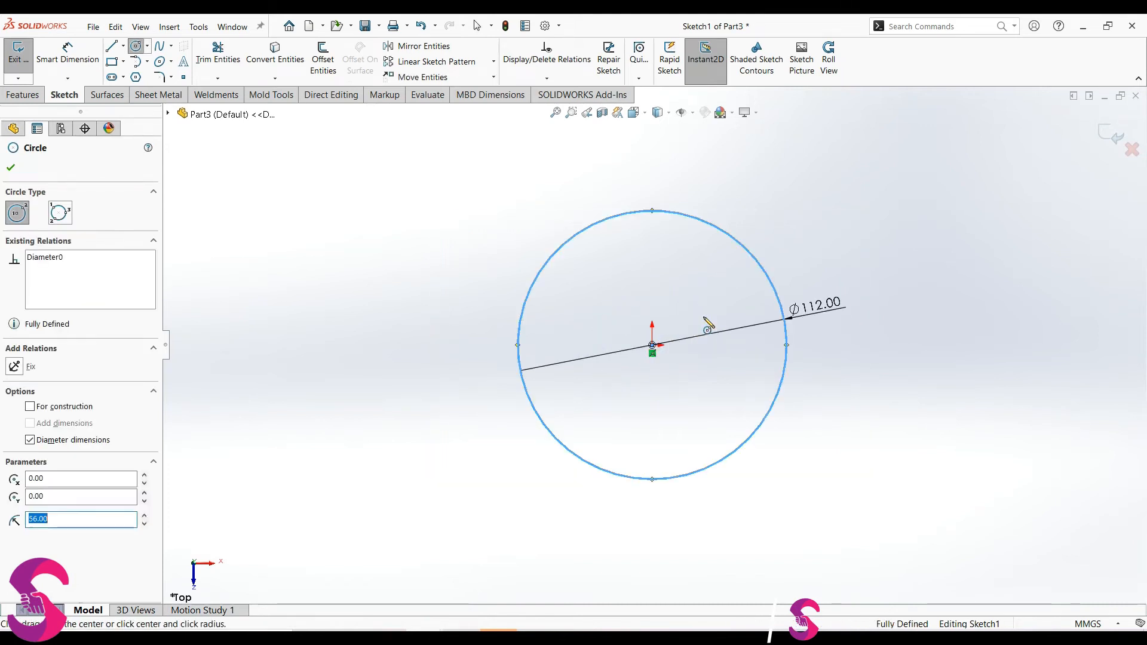
- Add a concentric 50 mm diameter circle at the origin
{"action": "left_click", "coordinate": [653, 345]}
{"action": "type", "text": "50"}
{"action": "key", "text": "Return"}
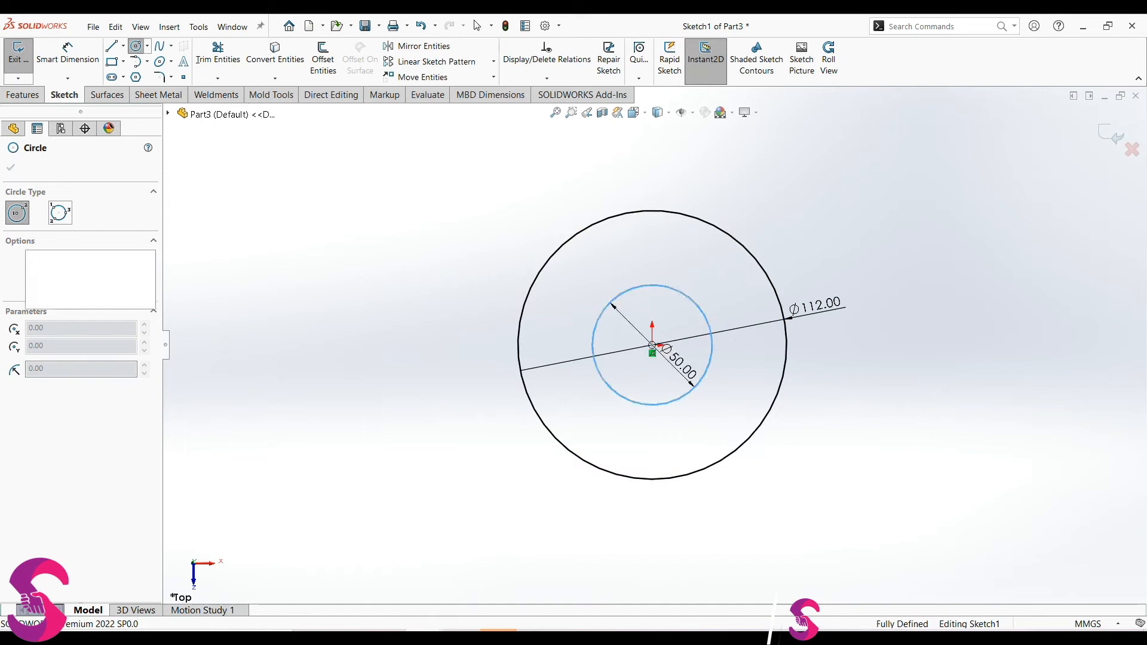
- Draw a horizontal 304 mm line from the origin toward positive X and convert it to construction geometry
{"action": "left_click", "coordinate": [110, 47]}
{"action": "left_click", "coordinate": [653, 345]}
{"action": "left_click", "coordinate": [859, 341]}
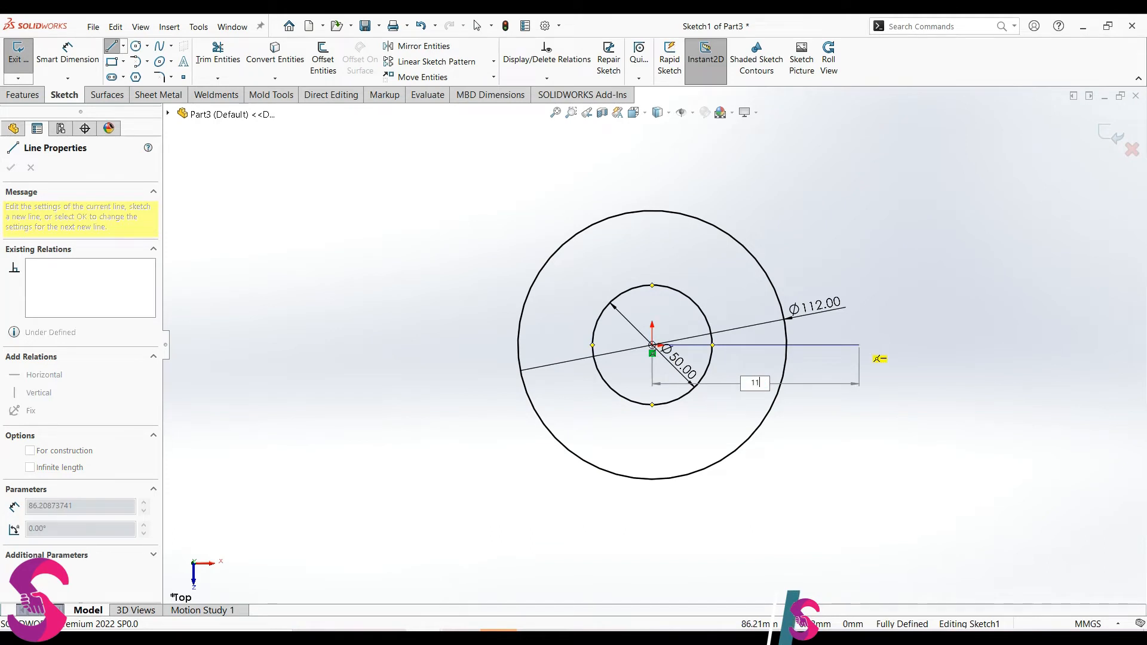
{"action": "key", "text": "Return"}
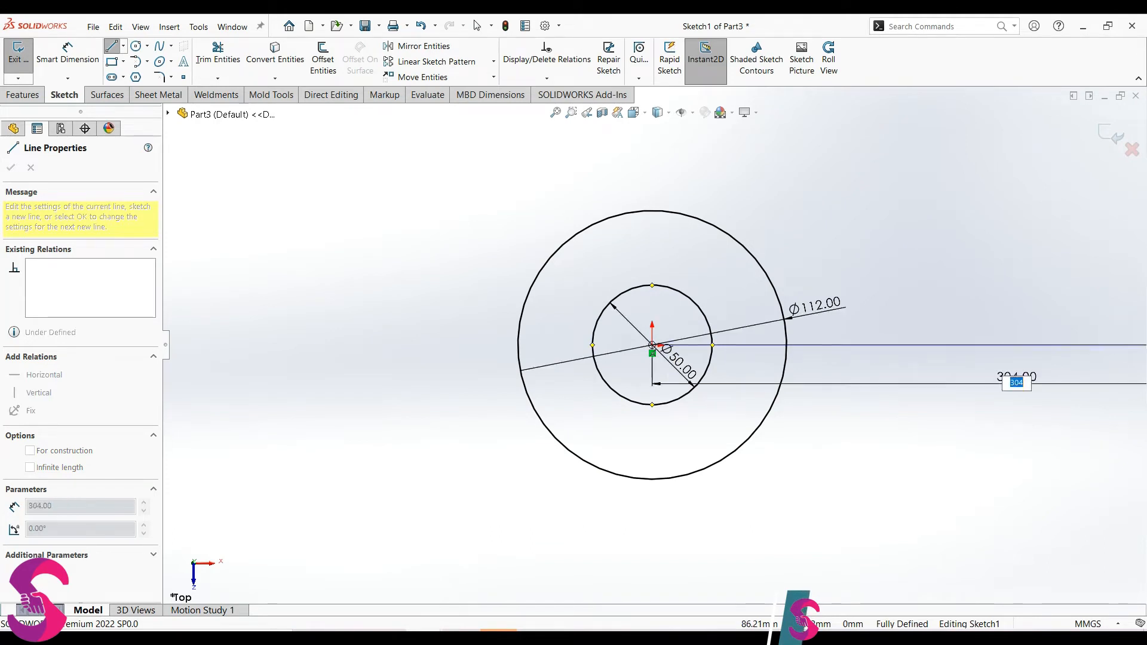
{"action": "key", "text": "Escape"}
{"action": "left_click", "coordinate": [875, 345]}
{"action": "left_click", "coordinate": [919, 308]}
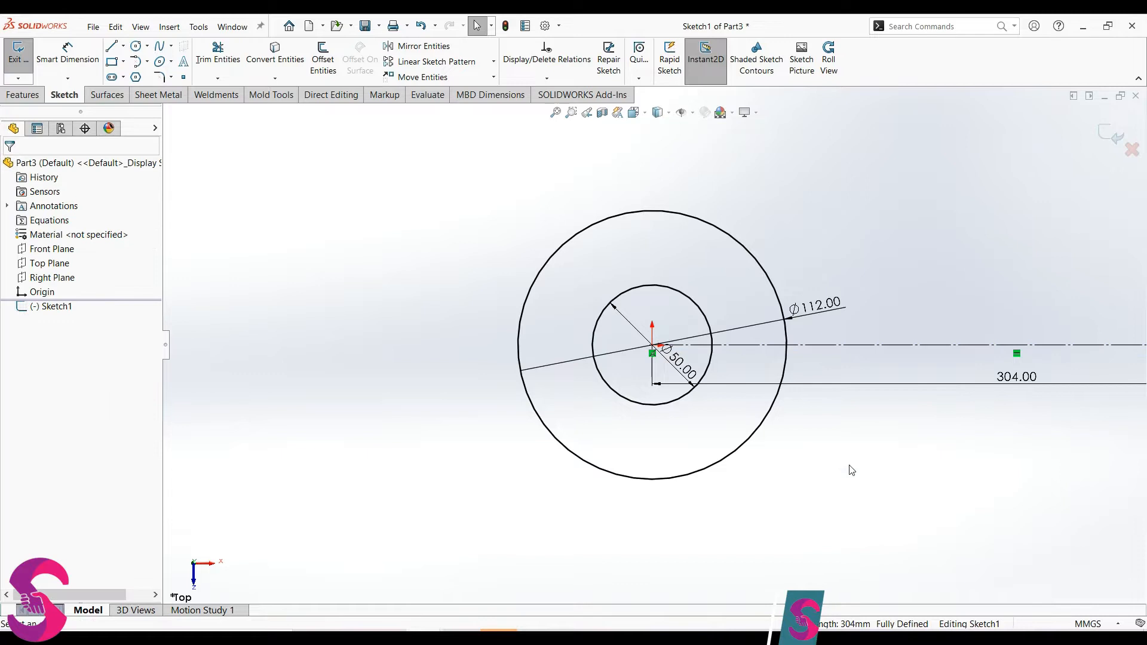
{"action": "scroll", "coordinate": [961, 363], "scroll_direction": "up", "scroll_amount": 4}
{"action": "scroll", "coordinate": [960, 319], "scroll_direction": "down", "scroll_amount": 3}
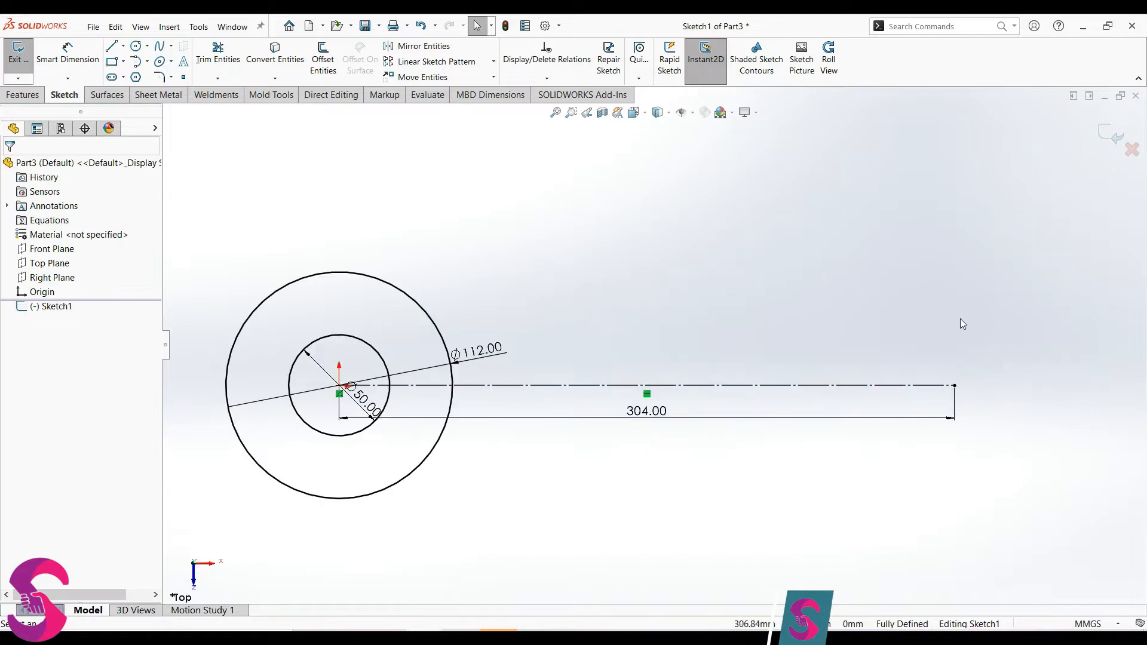
- Offset the 304 mm centreline by 15.50 mm in both directions, with arc-capped ends
{"action": "left_click", "coordinate": [322, 59]}
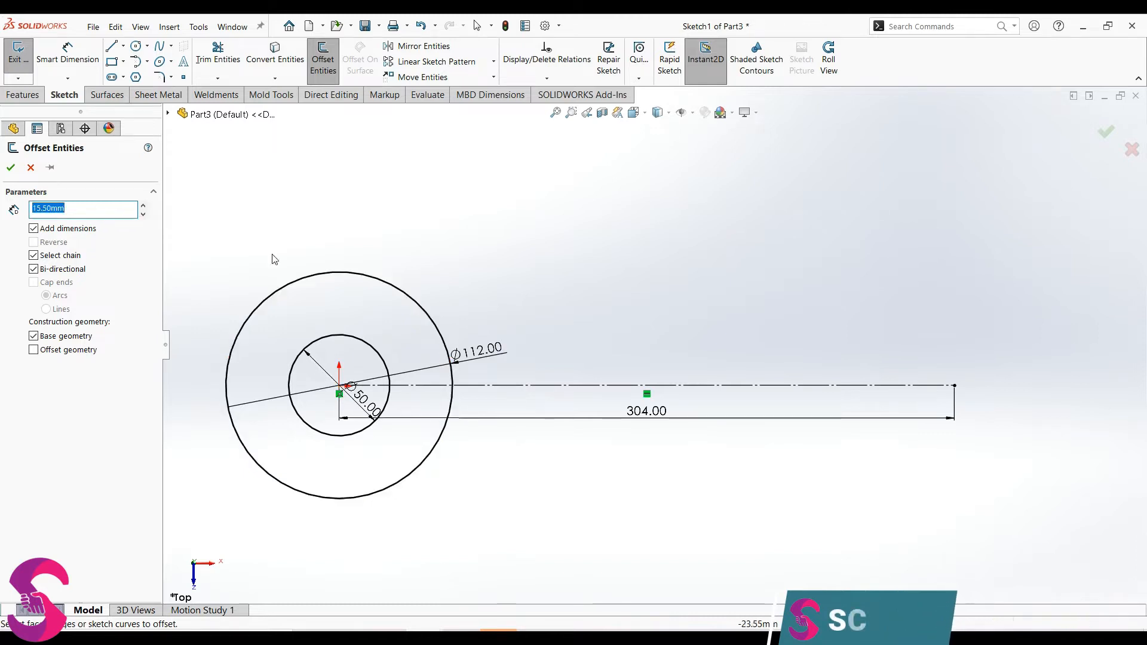
{"action": "left_click", "coordinate": [536, 385]}
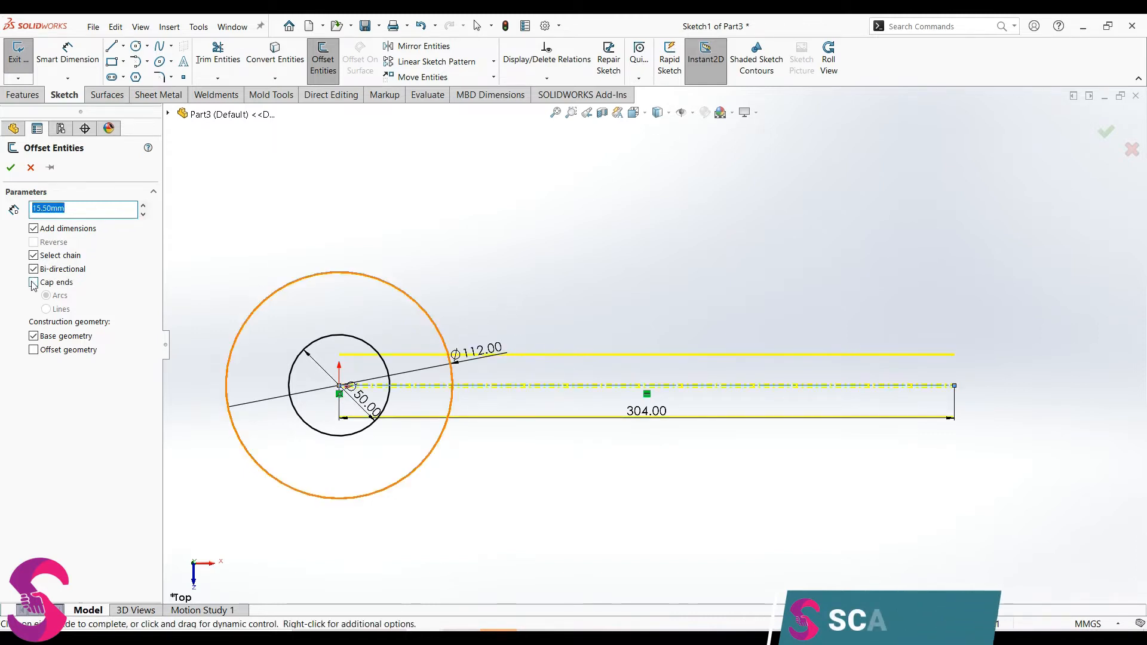
{"action": "left_click", "coordinate": [34, 283]}
{"action": "left_click", "coordinate": [11, 167]}
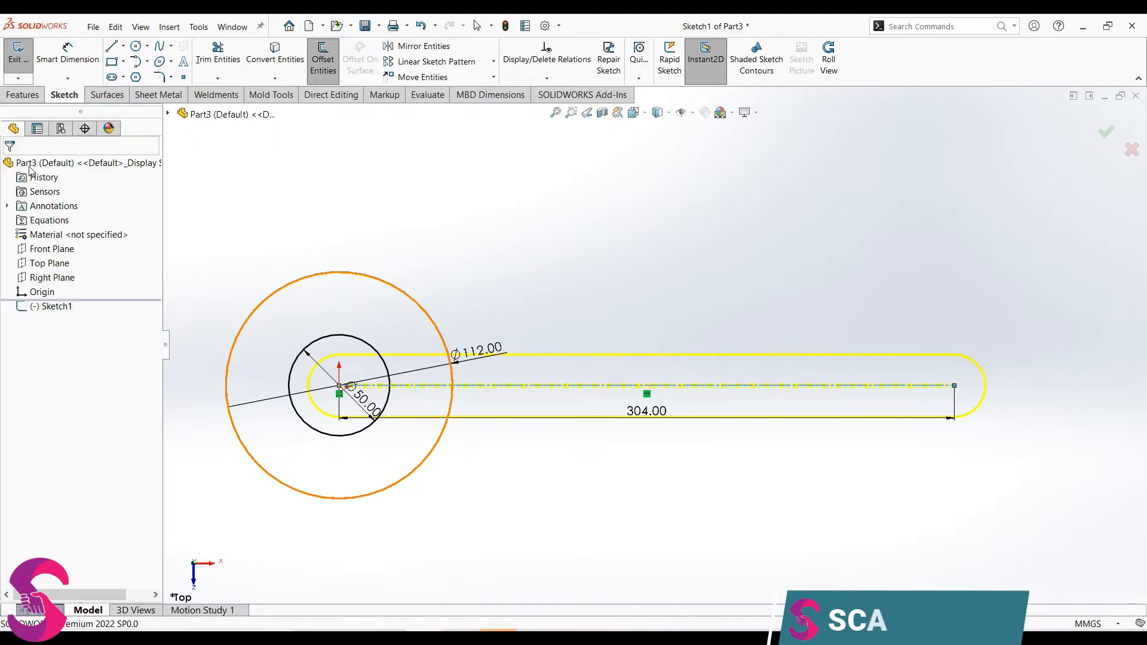
- Trim away the parts of the handle outline that lie inside the 112 mm circle
{"action": "left_click", "coordinate": [217, 55]}
{"action": "scroll", "coordinate": [332, 359], "scroll_direction": "down", "scroll_amount": 6}
{"action": "left_click_drag", "start_coordinate": [287, 383], "coordinate": [346, 415]}
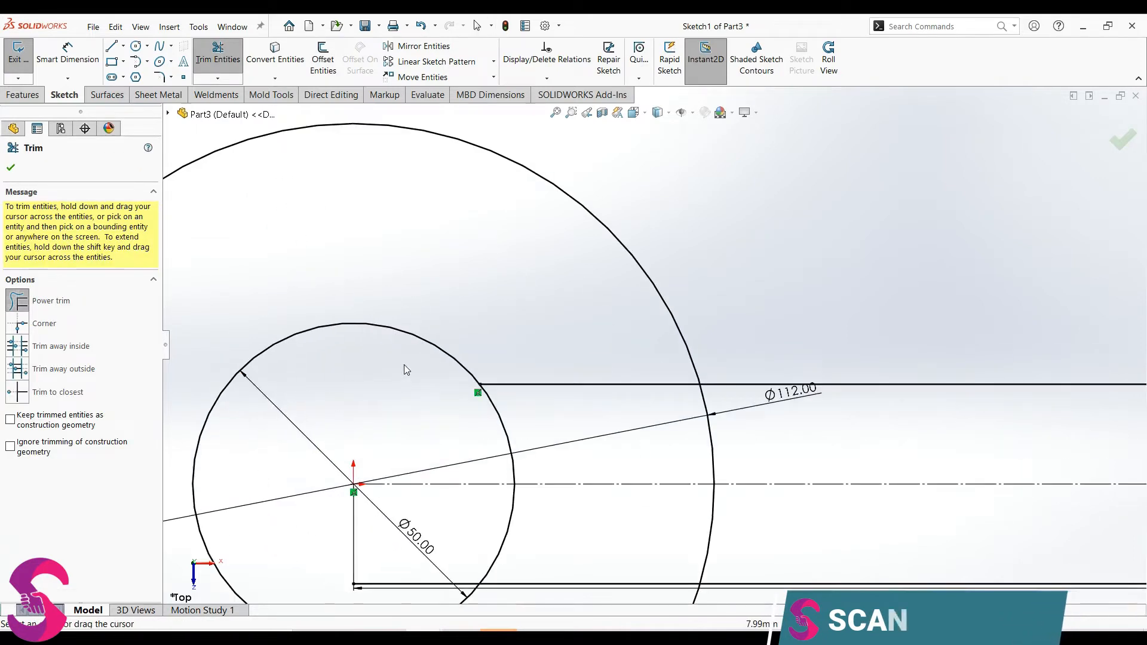
{"action": "left_click_drag", "start_coordinate": [550, 362], "coordinate": [573, 440]}
{"action": "scroll", "coordinate": [565, 454], "scroll_direction": "up", "scroll_amount": 2}
{"action": "mouse_move", "coordinate": [476, 528]}
{"action": "left_mouse_down"}
{"action": "mouse_move", "coordinate": [496, 498]}
{"action": "mouse_move", "coordinate": [648, 505]}
{"action": "left_mouse_up"}
{"action": "scroll", "coordinate": [692, 446], "scroll_direction": "up", "scroll_amount": 5}
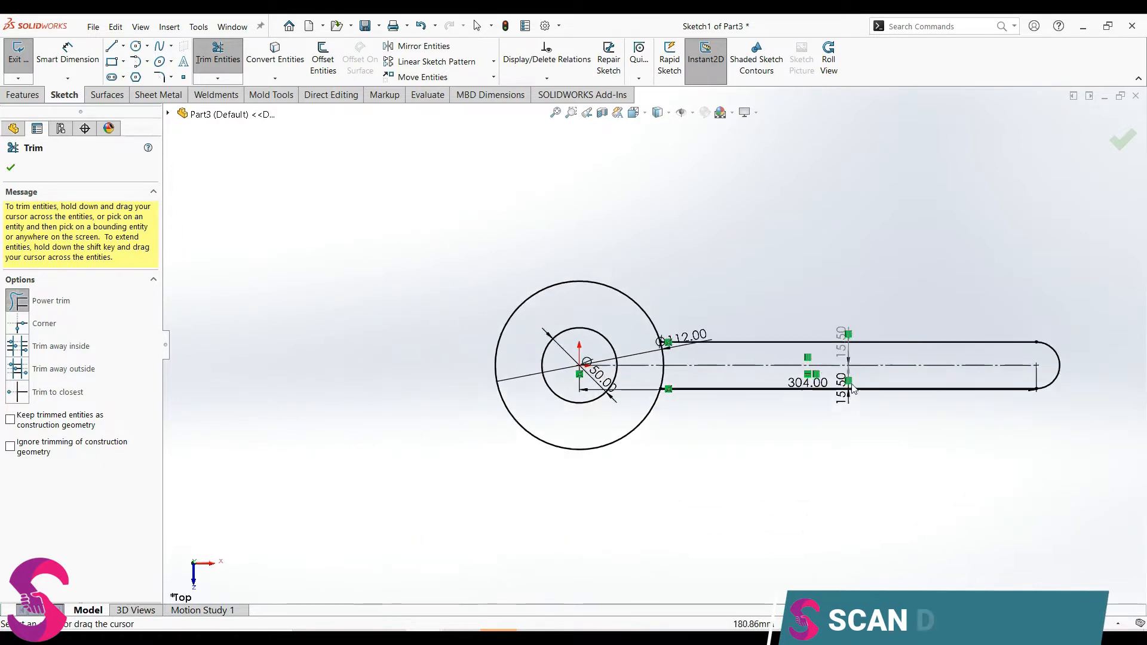
{"action": "scroll", "coordinate": [837, 371], "scroll_direction": "down", "scroll_amount": 2}
{"action": "key", "text": "Escape"}
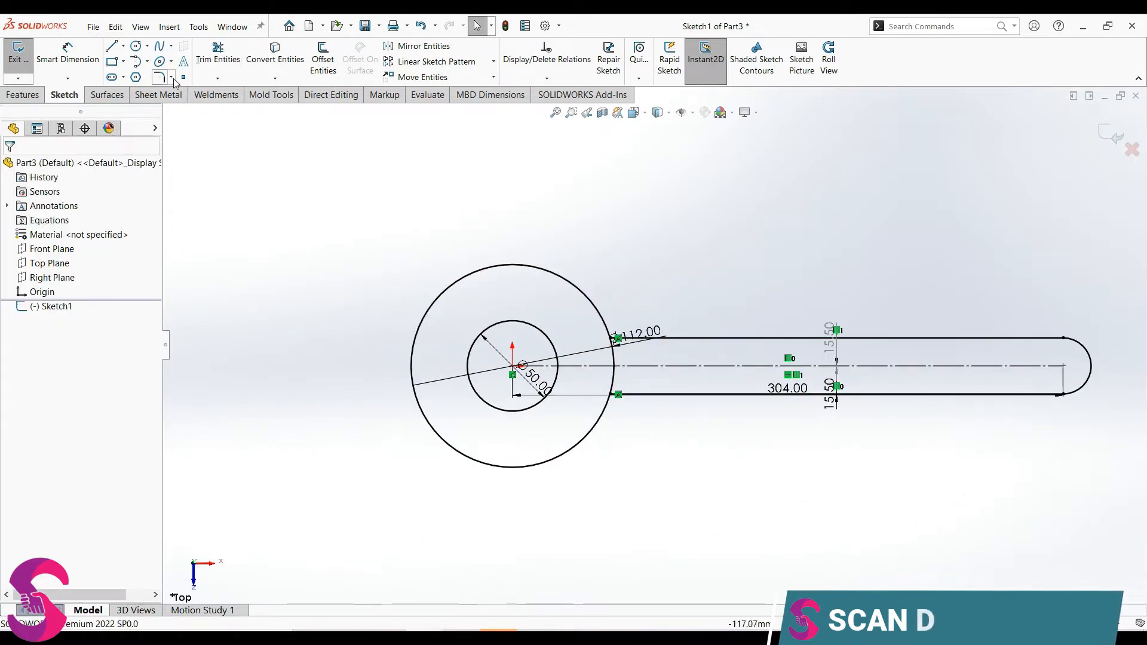
- Draw a short line from the origin diagonally down, away from the handle, and convert it to construction geometry
{"action": "left_click", "coordinate": [111, 47]}
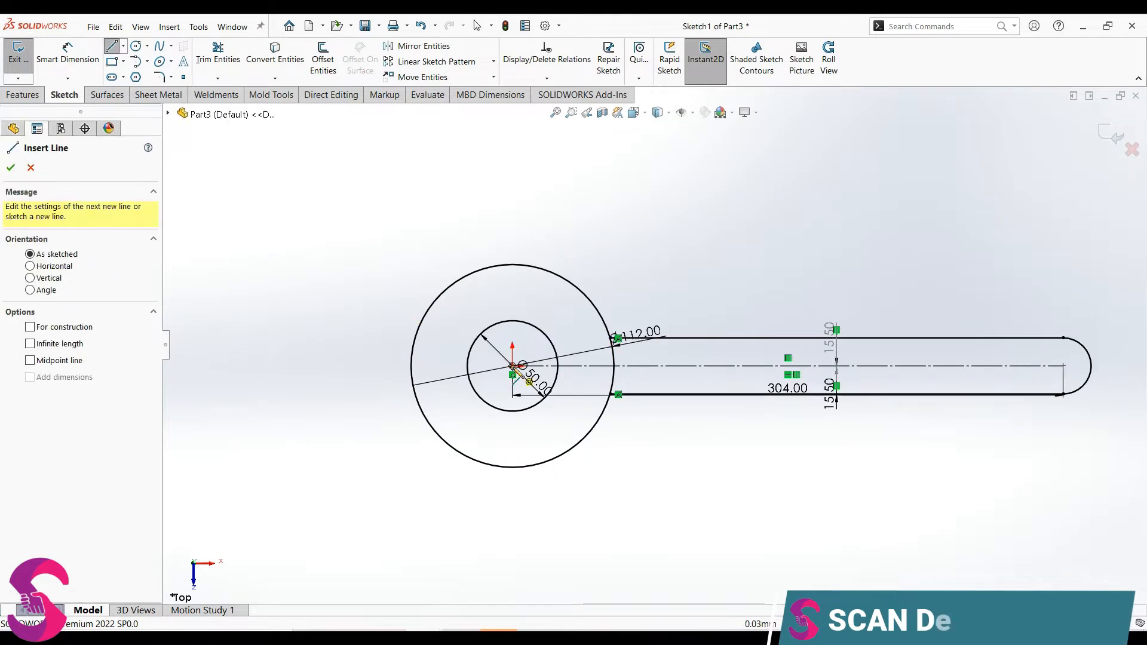
{"action": "left_click", "coordinate": [512, 365]}
{"action": "left_click", "coordinate": [451, 399]}
{"action": "key", "text": "Escape"}
{"action": "left_click", "coordinate": [465, 394]}
{"action": "left_click", "coordinate": [514, 359]}
{"action": "left_click", "coordinate": [378, 426]}
- Dimension the angle between the short diagonal construction line and the horizontal centreline as 15 degrees
{"action": "right_click_drag", "start_coordinate": [379, 426], "coordinate": [383, 382]}
{"action": "left_click", "coordinate": [494, 381]}
{"action": "left_click", "coordinate": [574, 366]}
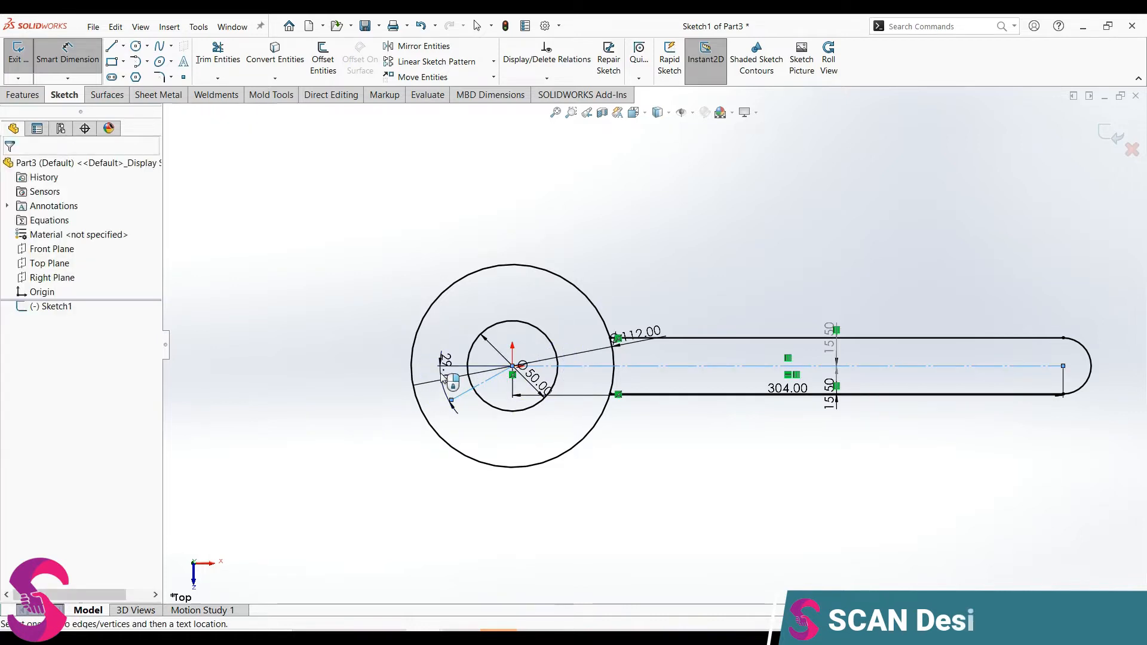
{"action": "left_click", "coordinate": [442, 377]}
{"action": "type", "text": "15"}
{"action": "key", "text": "Return"}
{"action": "scroll", "coordinate": [515, 358], "scroll_direction": "down", "scroll_amount": 4}
{"action": "key", "text": "Escape"}
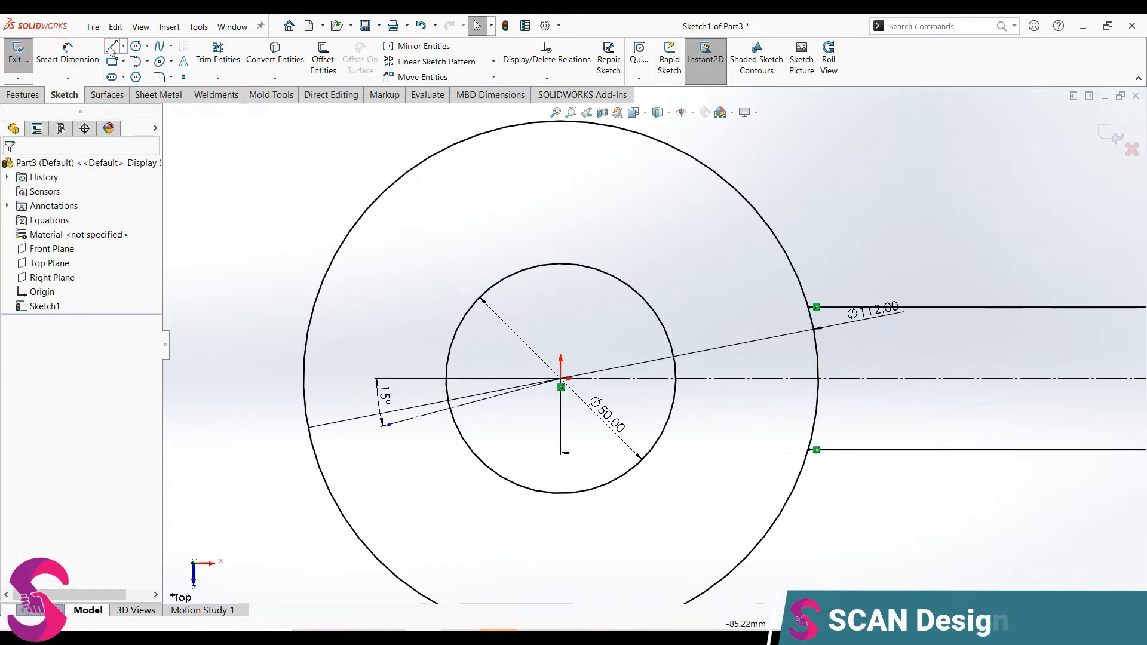
- Offset the 15-degree construction line by 21 mm in both directions without capped ends
{"action": "left_click", "coordinate": [111, 48]}
{"action": "key", "text": "Escape"}
{"action": "left_click", "coordinate": [331, 58]}
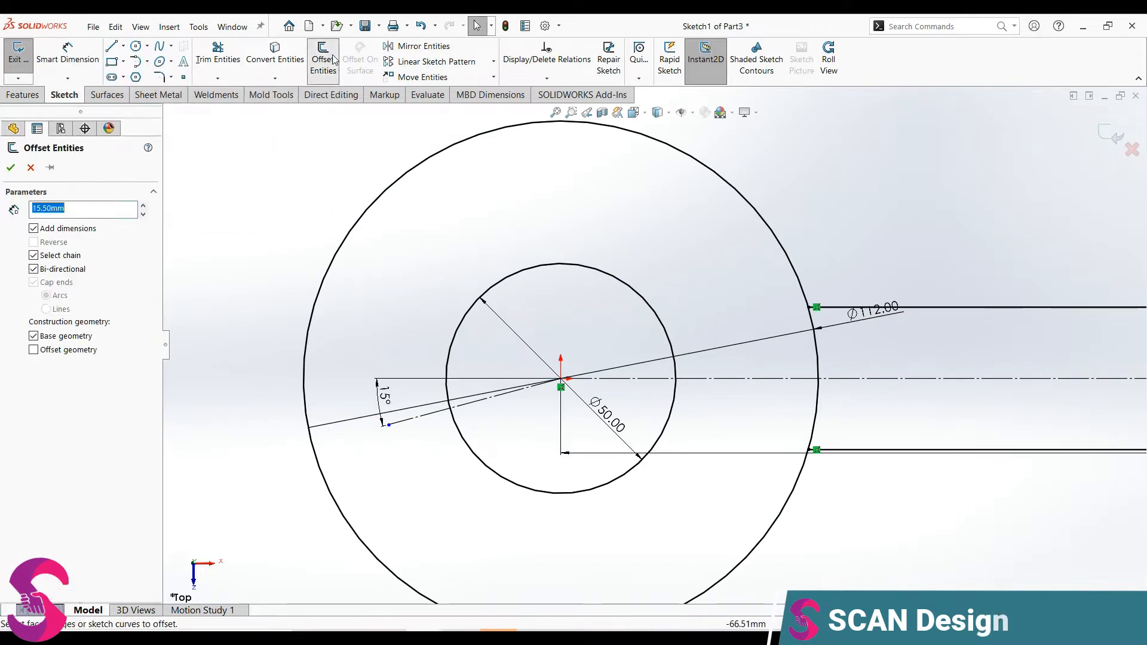
{"action": "type", "text": "2"}
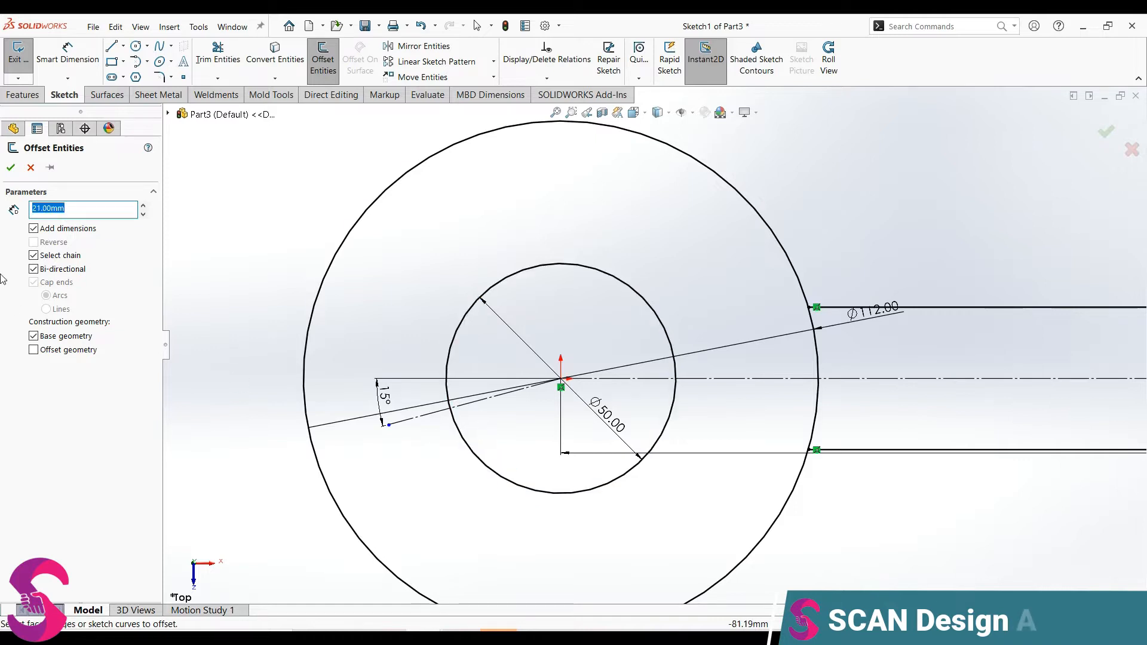
{"action": "left_click", "coordinate": [488, 406]}
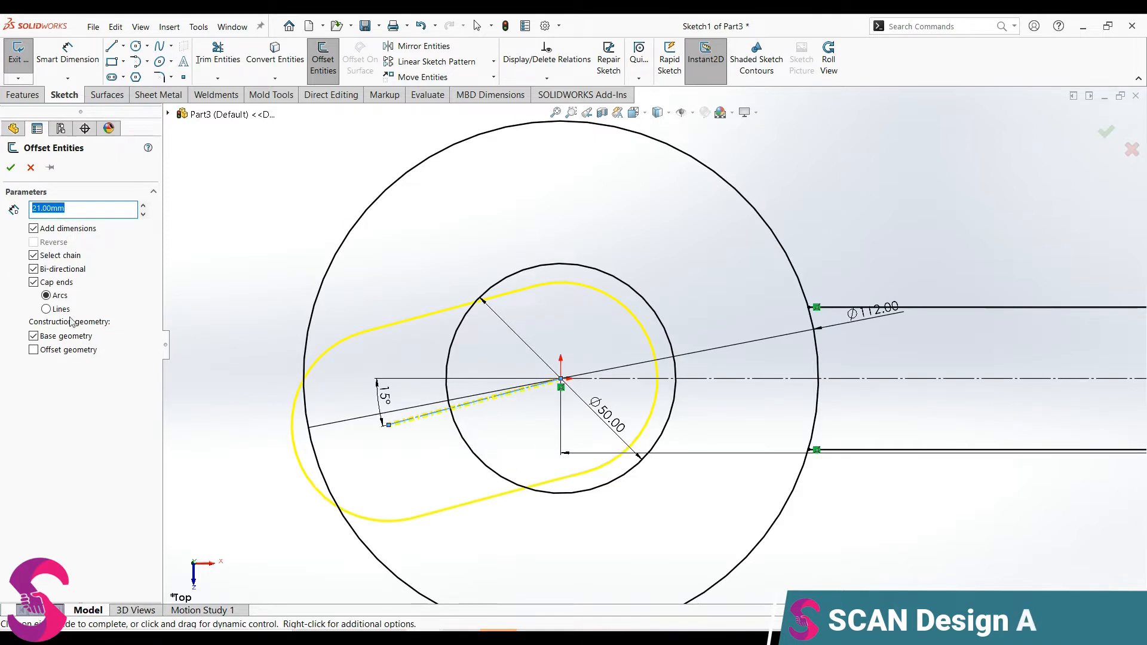
{"action": "left_click", "coordinate": [36, 284]}
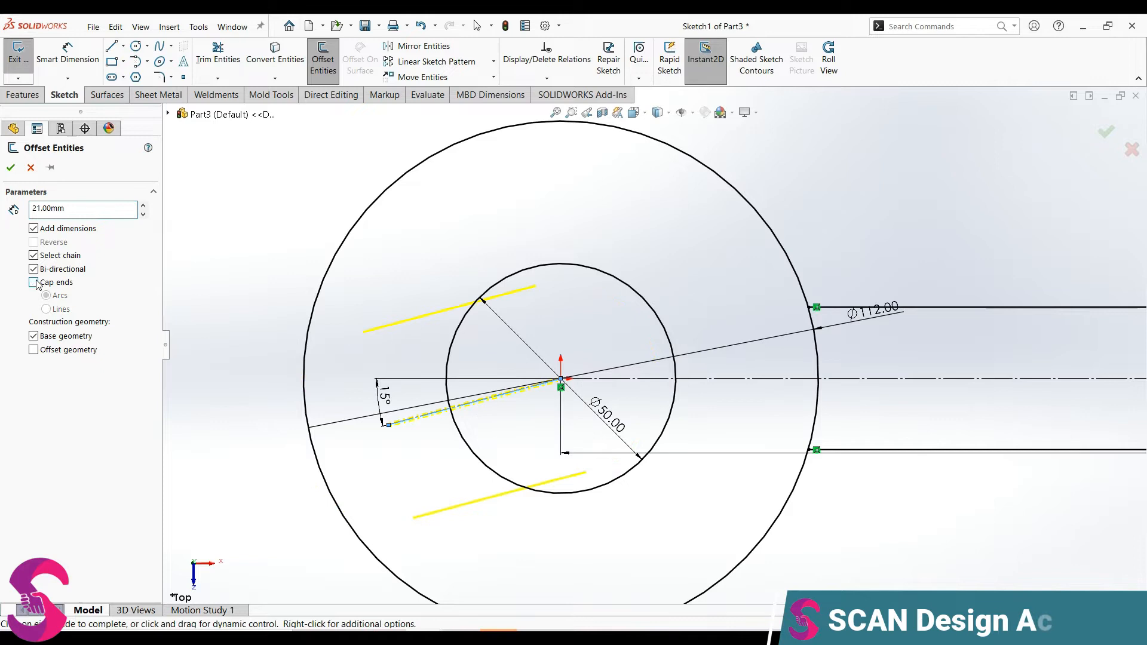
{"action": "left_click", "coordinate": [10, 169]}
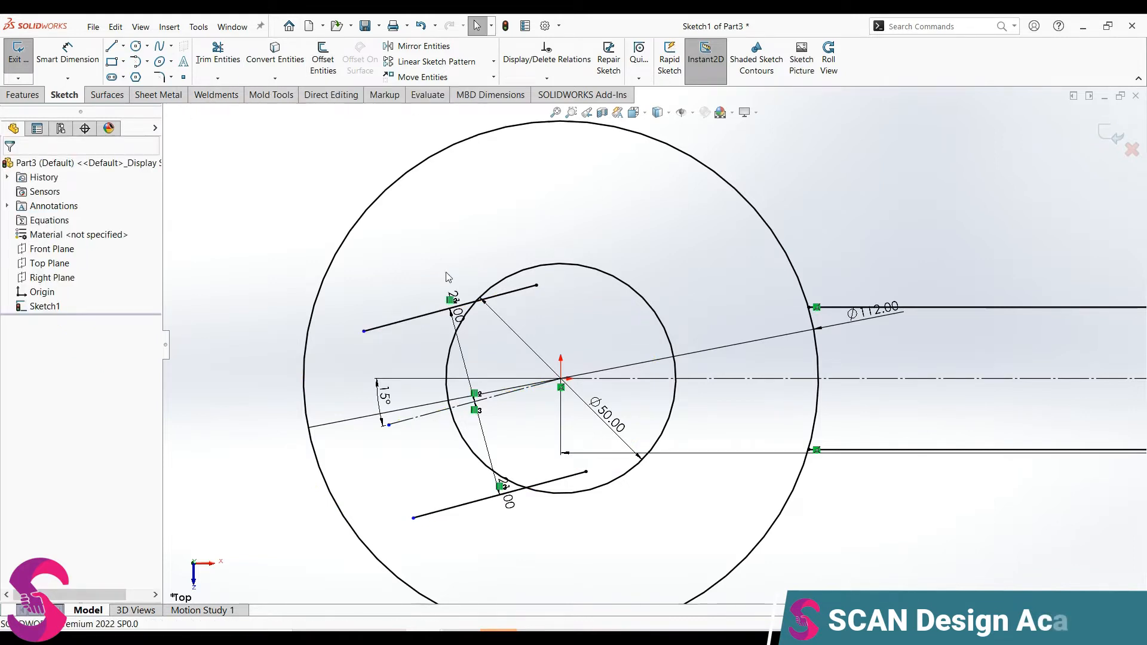
- Dimension the upper 21 mm offset line to a length of 13 mm
{"action": "scroll", "coordinate": [573, 313], "scroll_direction": "down", "scroll_amount": 3}
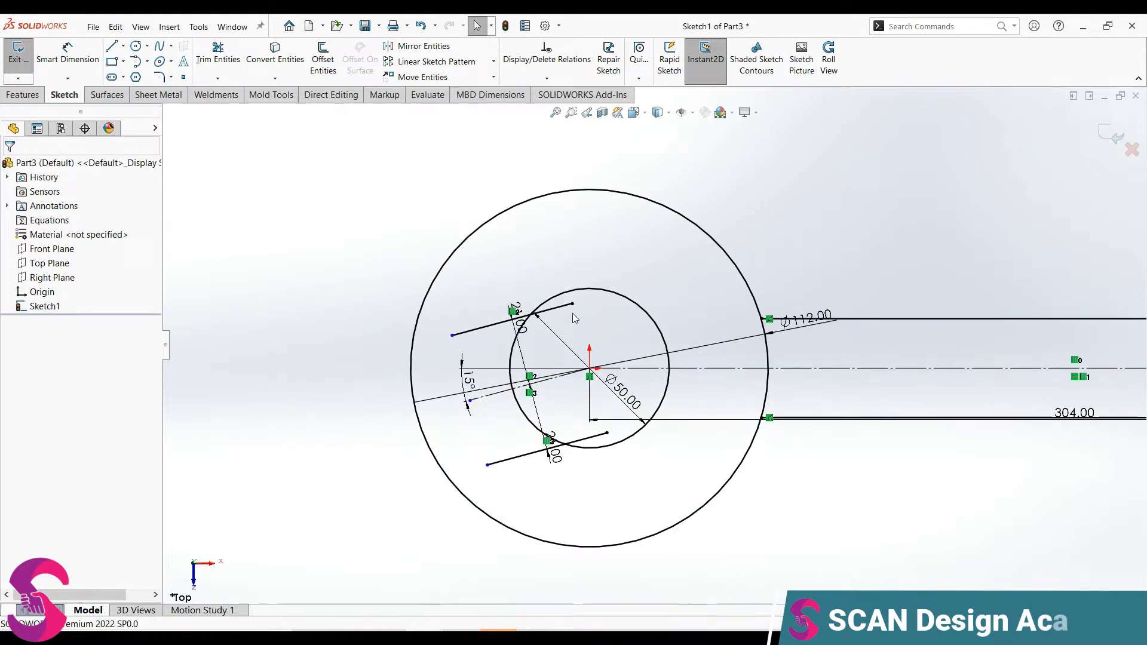
{"action": "left_click", "coordinate": [113, 47]}
{"action": "key", "text": "Escape"}
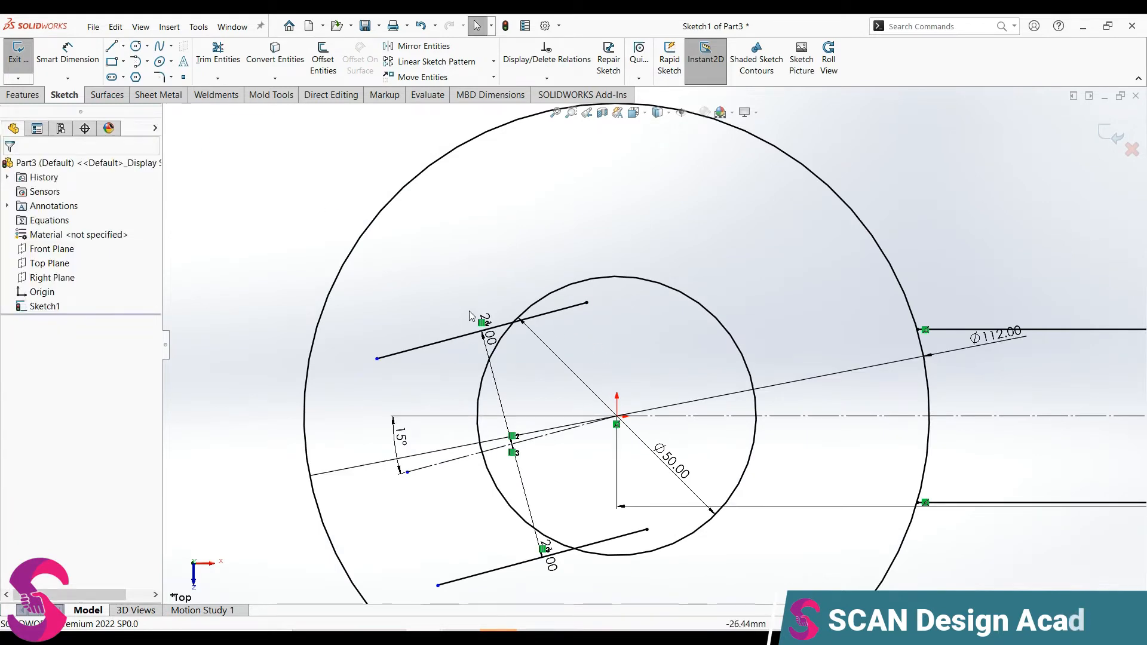
{"action": "key", "text": "d"}
{"action": "left_click", "coordinate": [475, 332]}
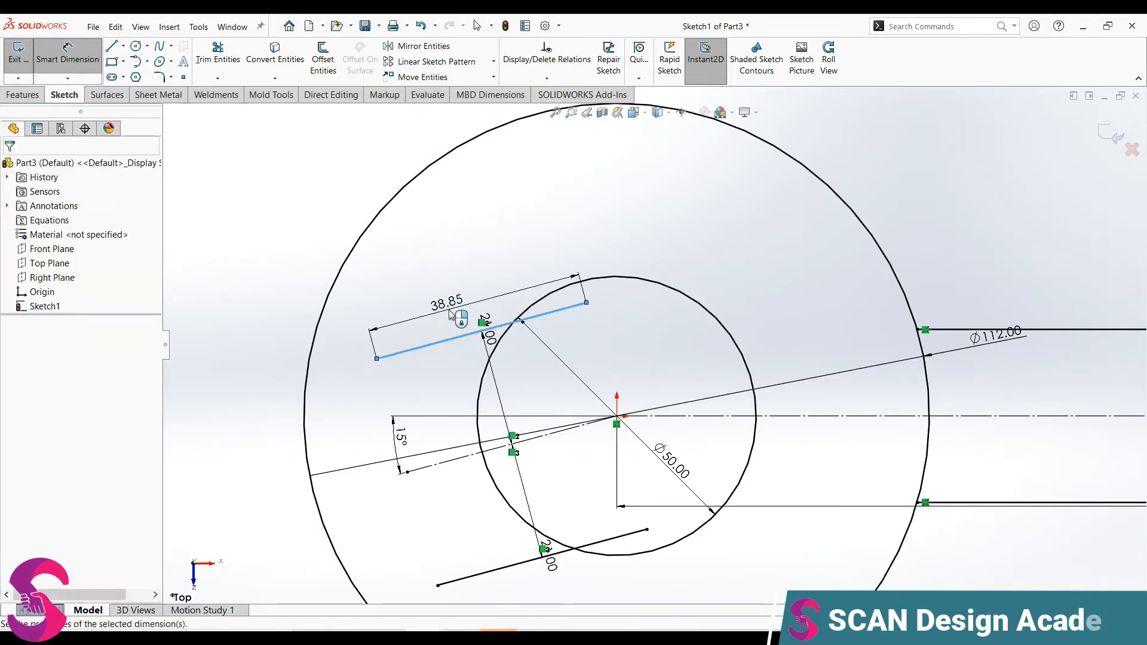
{"action": "left_click", "coordinate": [452, 315]}
{"action": "type", "text": "13"}
{"action": "key", "text": "Return"}
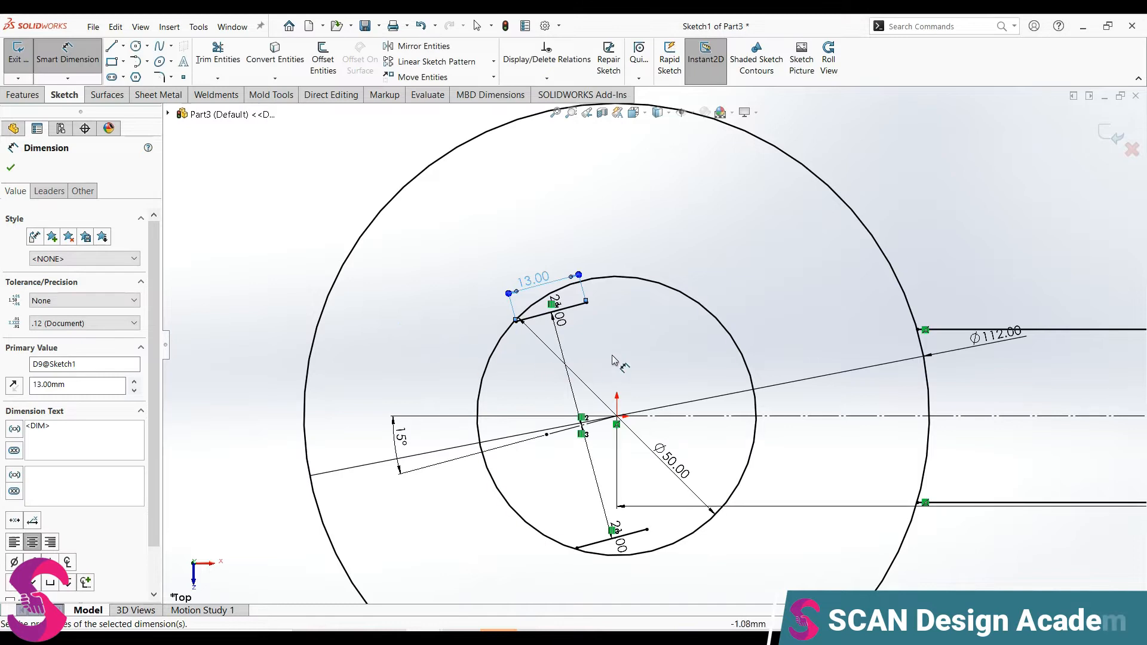
{"action": "scroll", "coordinate": [613, 334], "scroll_direction": "down", "scroll_amount": 3}
{"action": "scroll", "coordinate": [615, 309], "scroll_direction": "up", "scroll_amount": 5}
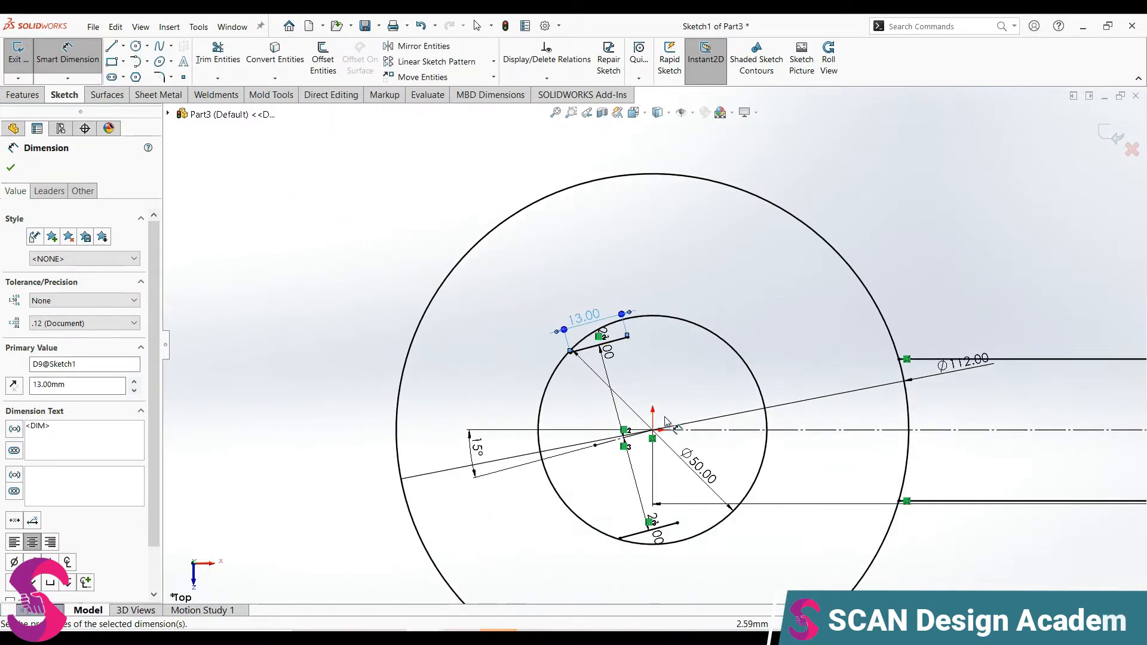
{"action": "scroll", "coordinate": [665, 420], "scroll_direction": "down", "scroll_amount": 3}
{"action": "key", "text": "Escape"}
{"action": "key", "text": "Escape"}
- Draw a line from the origin to the handle-side end of the 13 mm line
{"action": "key", "text": "l"}
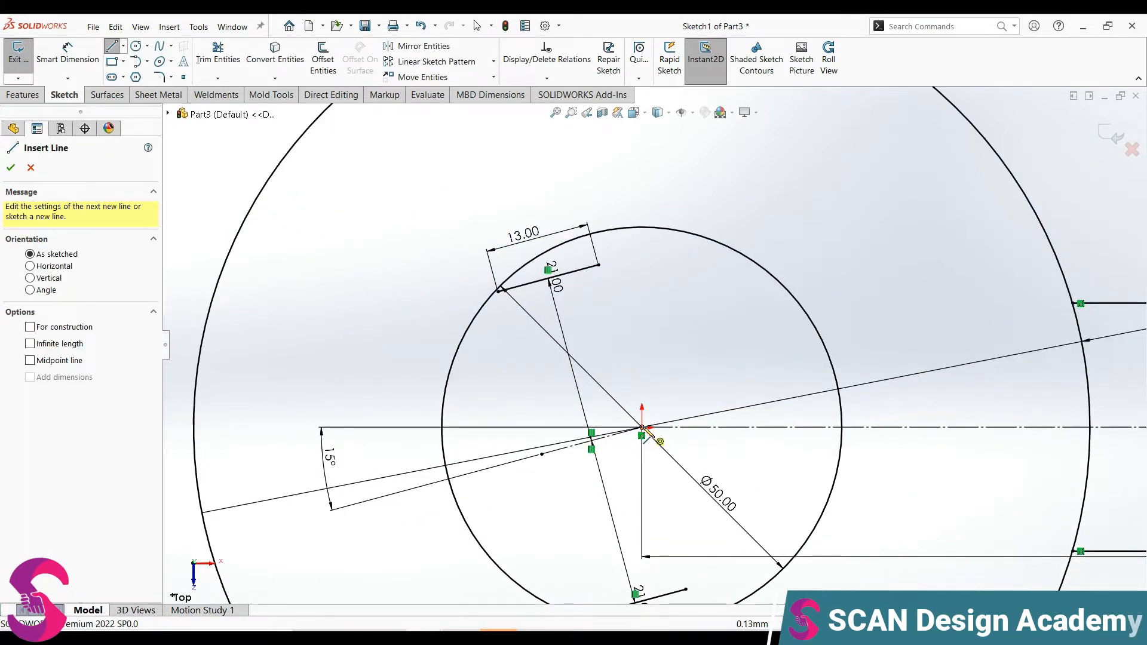
{"action": "left_click", "coordinate": [642, 428]}
{"action": "left_click", "coordinate": [599, 265]}
{"action": "key", "text": "Escape"}
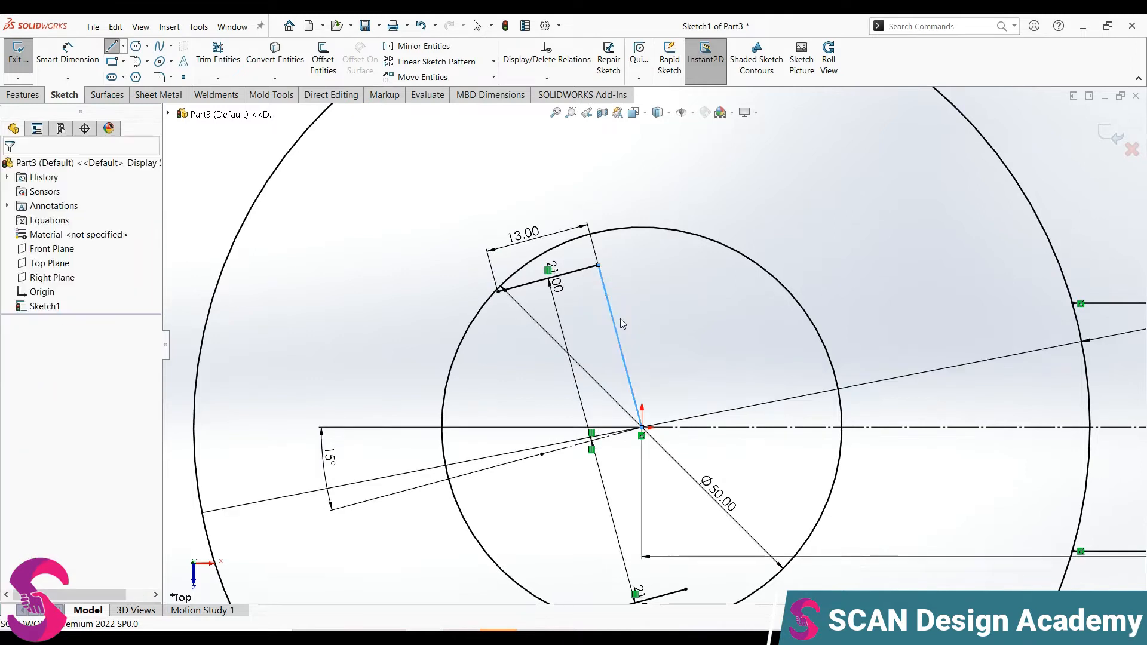
- Make the new line perpendicular to the 15-degree construction line and convert it to construction geometry
{"action": "left_click", "coordinate": [614, 318]}
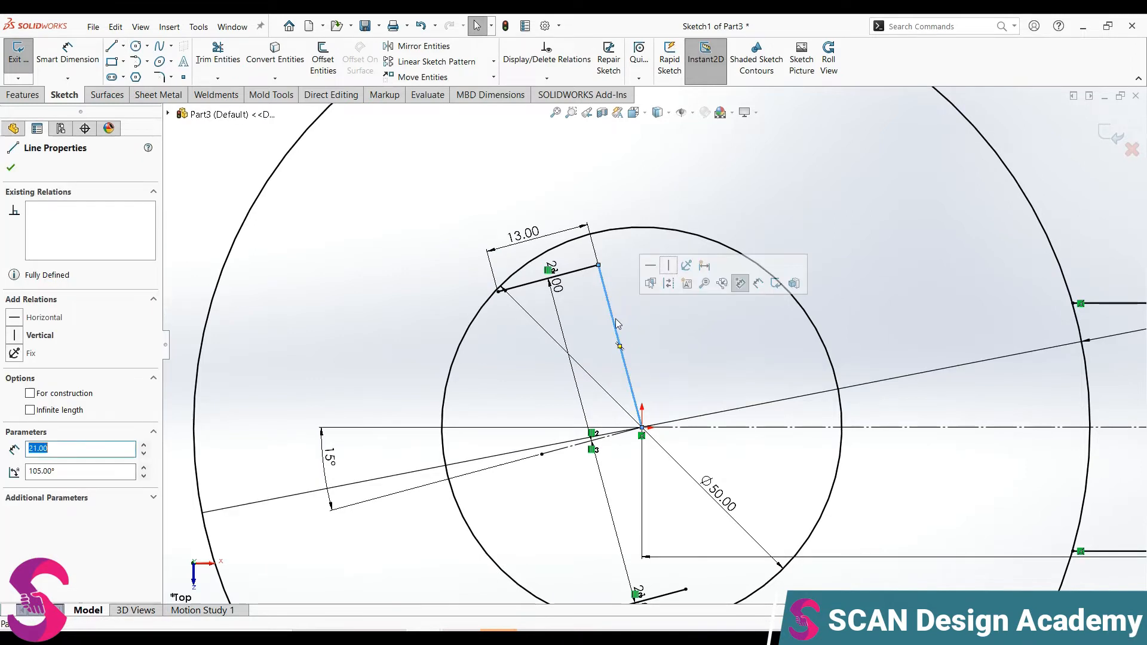
{"action": "left_click", "coordinate": [620, 438], "text": "ctrl"}
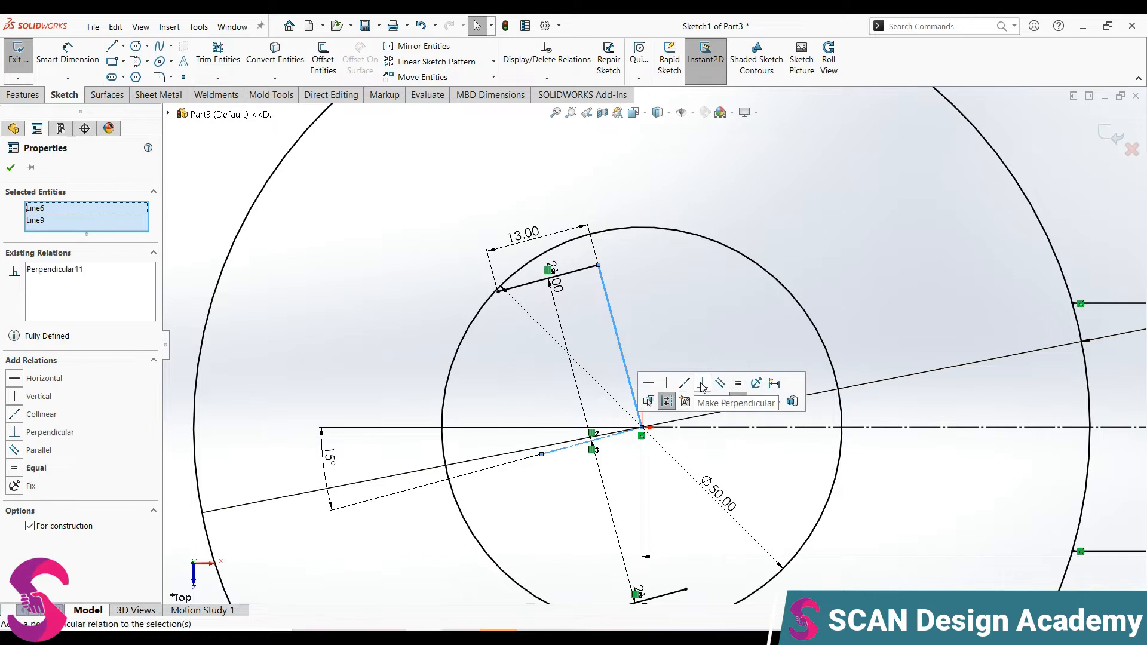
{"action": "left_click", "coordinate": [687, 356]}
{"action": "left_click", "coordinate": [625, 353]}
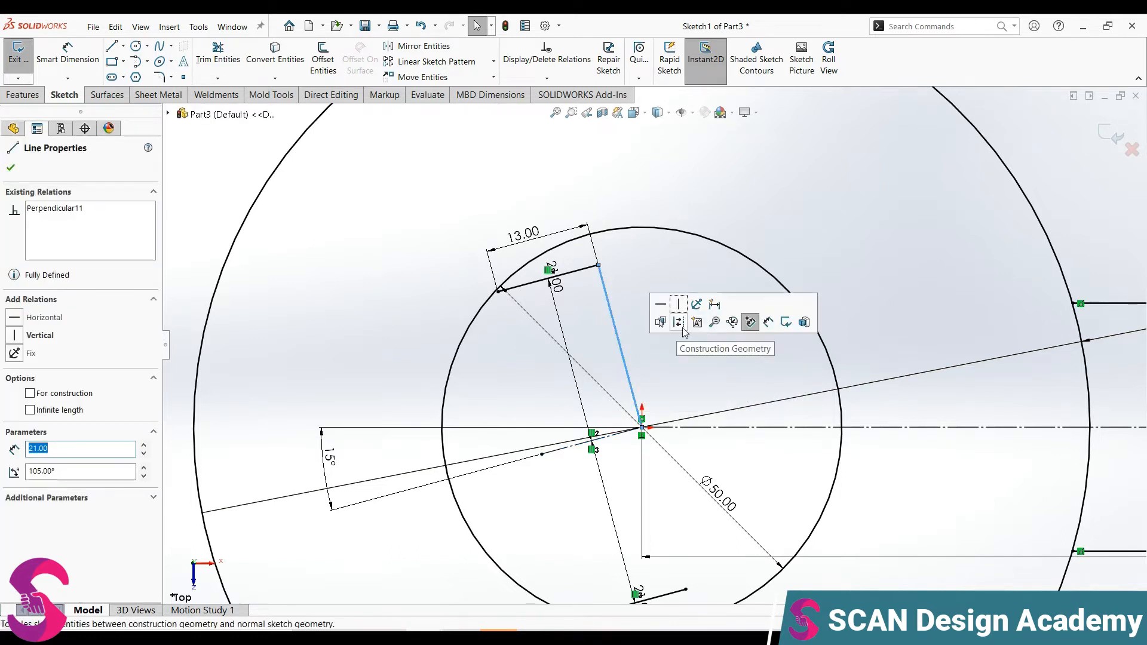
{"action": "left_click", "coordinate": [685, 332]}
- Delete the 13 mm length dimension from the upper offset line
{"action": "scroll", "coordinate": [683, 311], "scroll_direction": "up", "scroll_amount": 4}
{"action": "scroll", "coordinate": [683, 311], "scroll_direction": "down", "scroll_amount": 4}
{"action": "scroll", "coordinate": [636, 325], "scroll_direction": "up", "scroll_amount": 2}
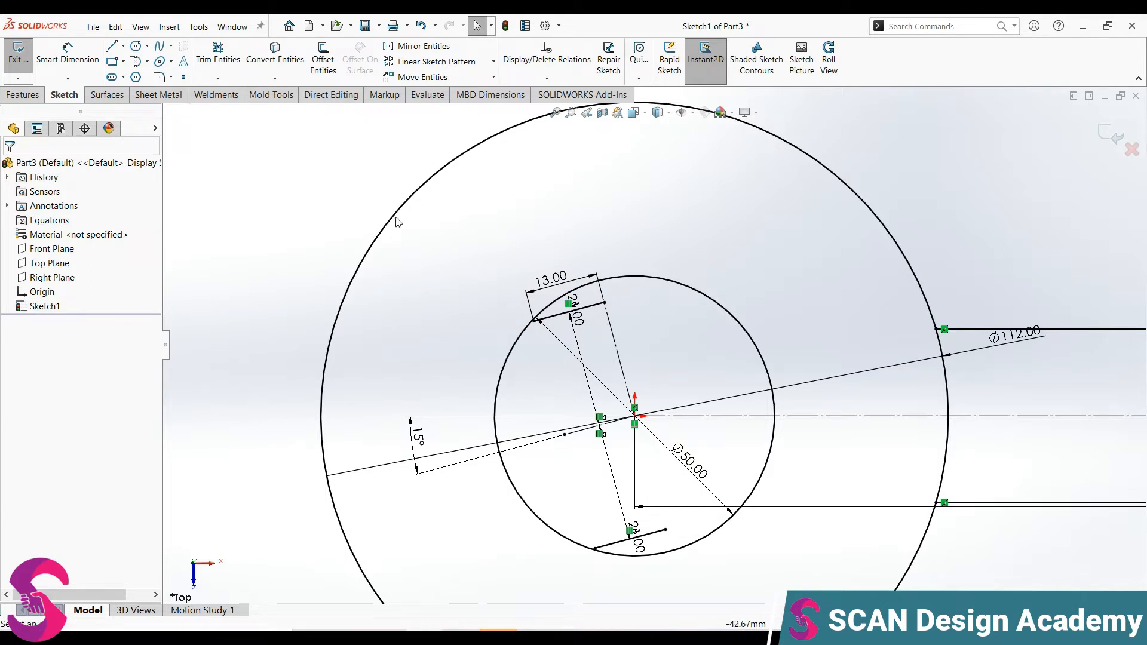
{"action": "key", "text": "l"}
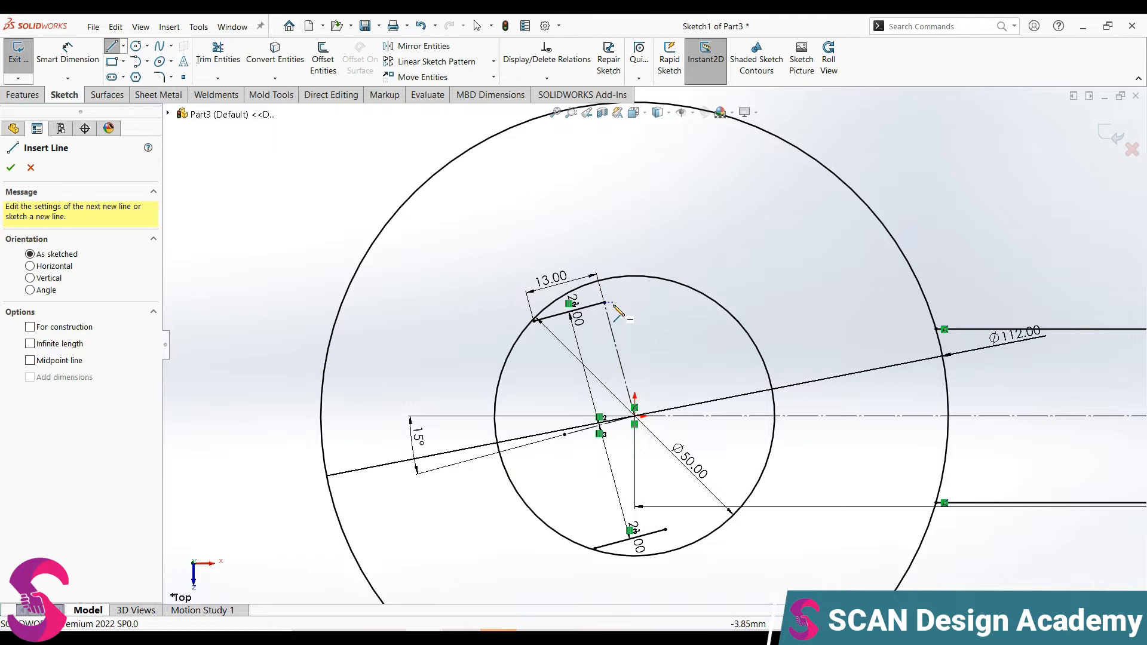
{"action": "key", "text": "Escape"}
{"action": "left_click_drag", "start_coordinate": [550, 279], "coordinate": [545, 245]}
{"action": "key", "text": "Delete"}
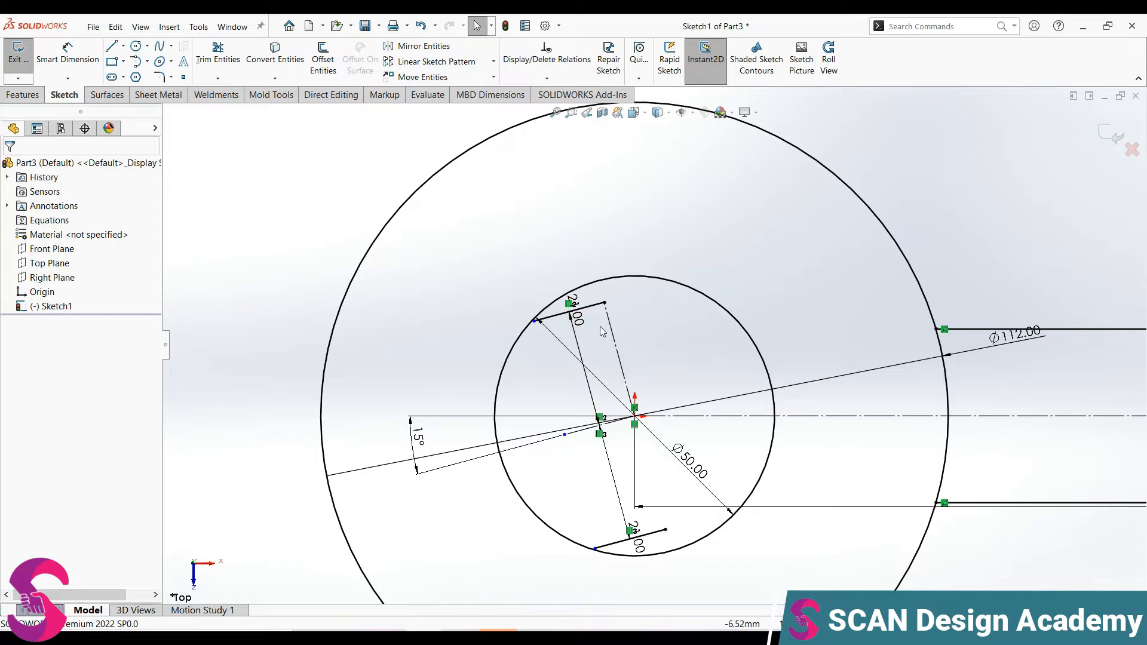
- Extend the upper and lower offset lines on their handle side to meet the 50 mm circle
{"action": "left_click", "coordinate": [217, 78]}
{"action": "left_click", "coordinate": [227, 91]}
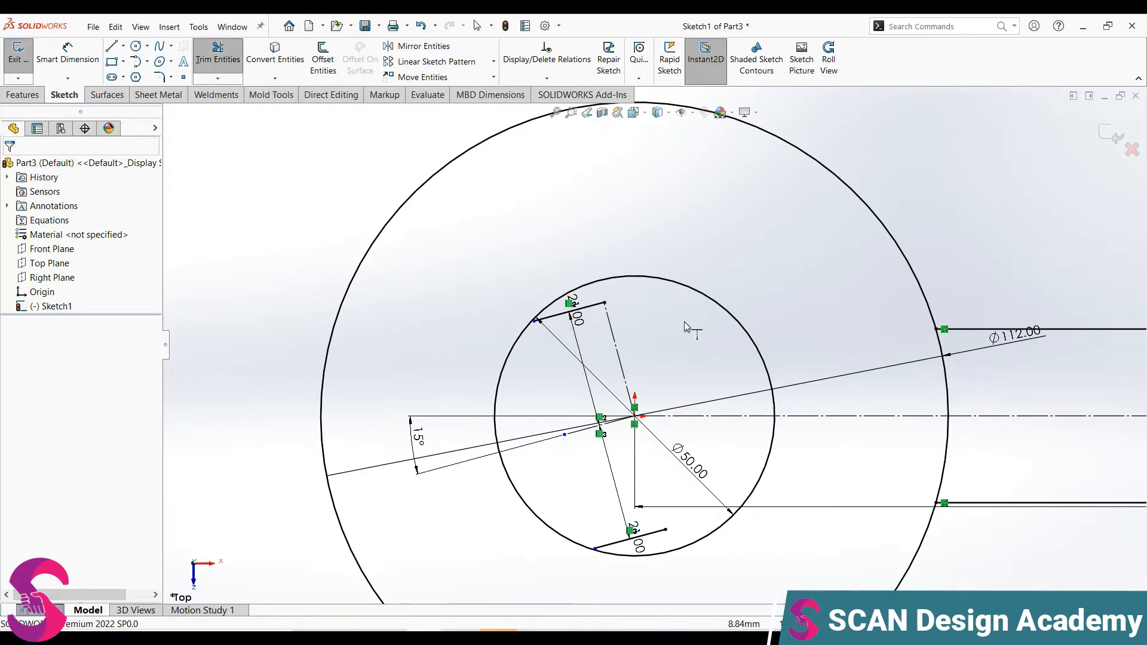
{"action": "left_click", "coordinate": [598, 305]}
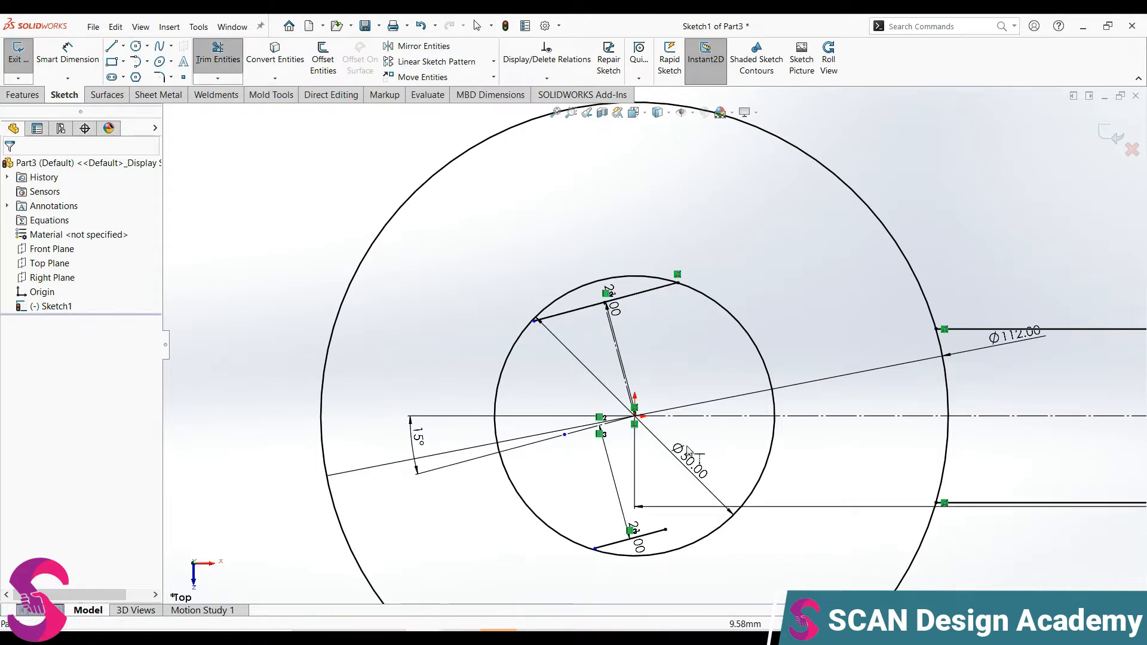
{"action": "left_click", "coordinate": [655, 538]}
{"action": "key", "text": "Escape"}
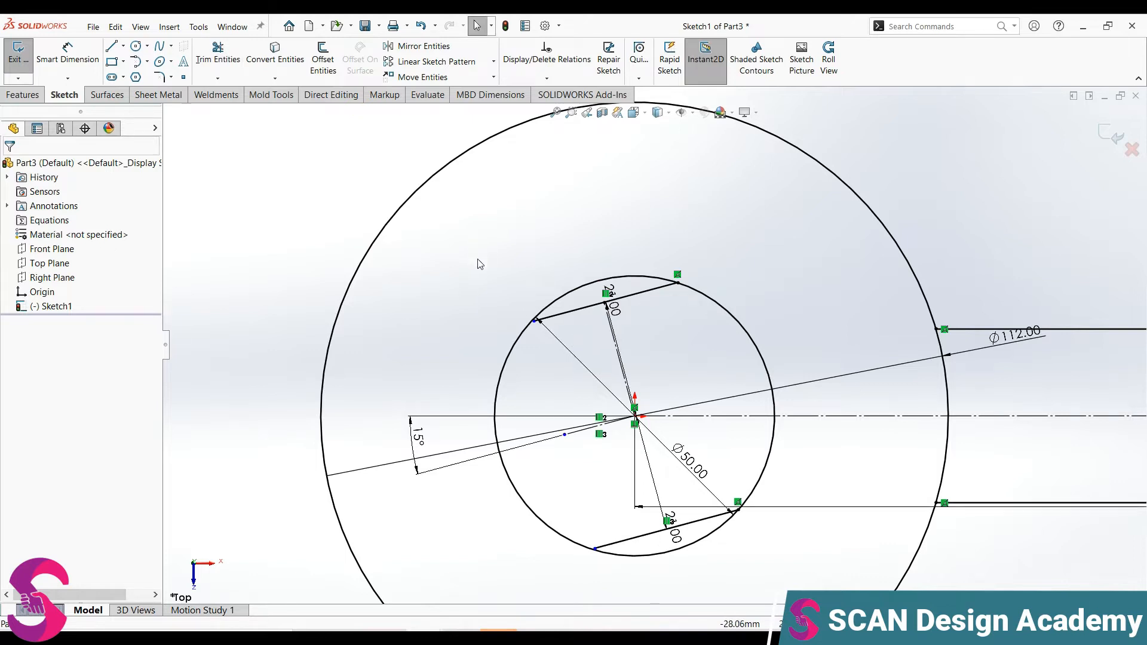
- Dimension the opening-side end of the upper line at 13 mm from the perpendicular construction line
{"action": "right_click_drag", "start_coordinate": [479, 261], "coordinate": [447, 150]}
{"action": "left_click", "coordinate": [614, 333]}
{"action": "left_click", "coordinate": [535, 322]}
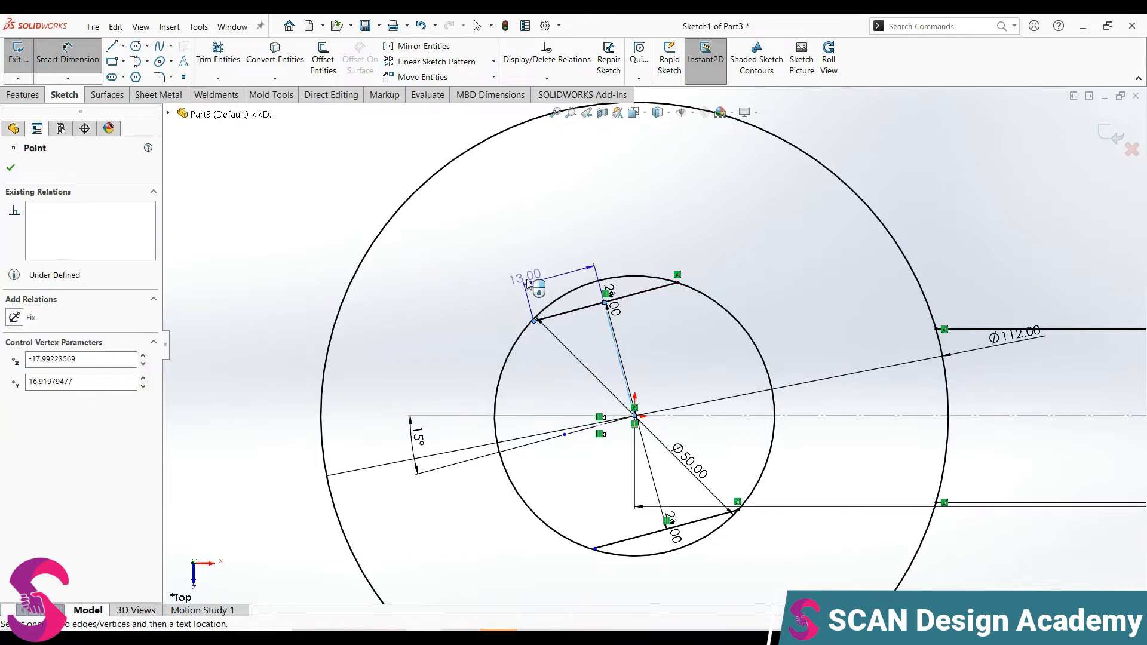
{"action": "left_click", "coordinate": [525, 269]}
{"action": "left_click", "coordinate": [475, 260]}
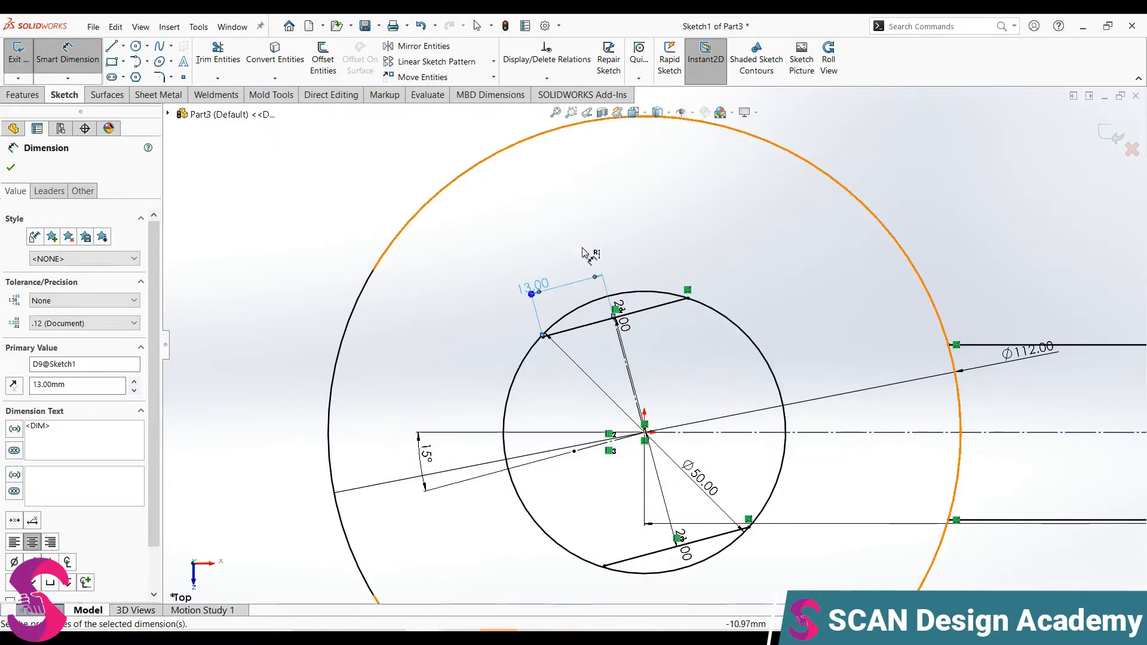
- Draw a perimeter circle through the upper line's opening-side end, tangent to the inside of the 112 mm circle
{"action": "left_click", "coordinate": [146, 46]}
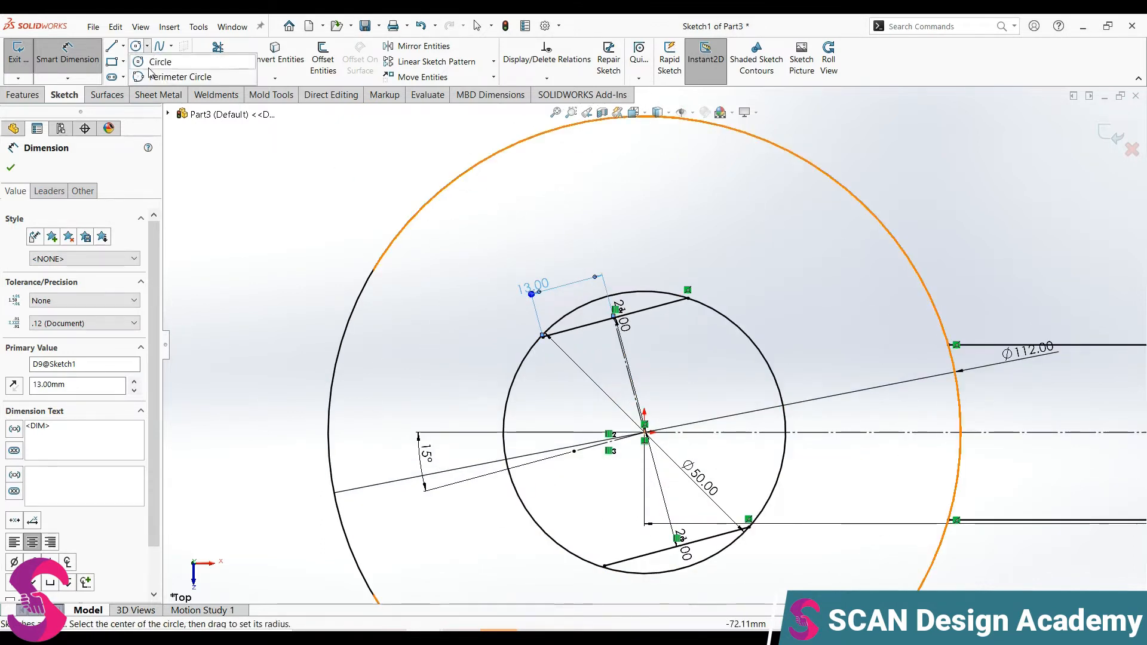
{"action": "left_click", "coordinate": [157, 64]}
{"action": "scroll", "coordinate": [561, 335], "scroll_direction": "down", "scroll_amount": 5}
{"action": "scroll", "coordinate": [562, 332], "scroll_direction": "down", "scroll_amount": 4}
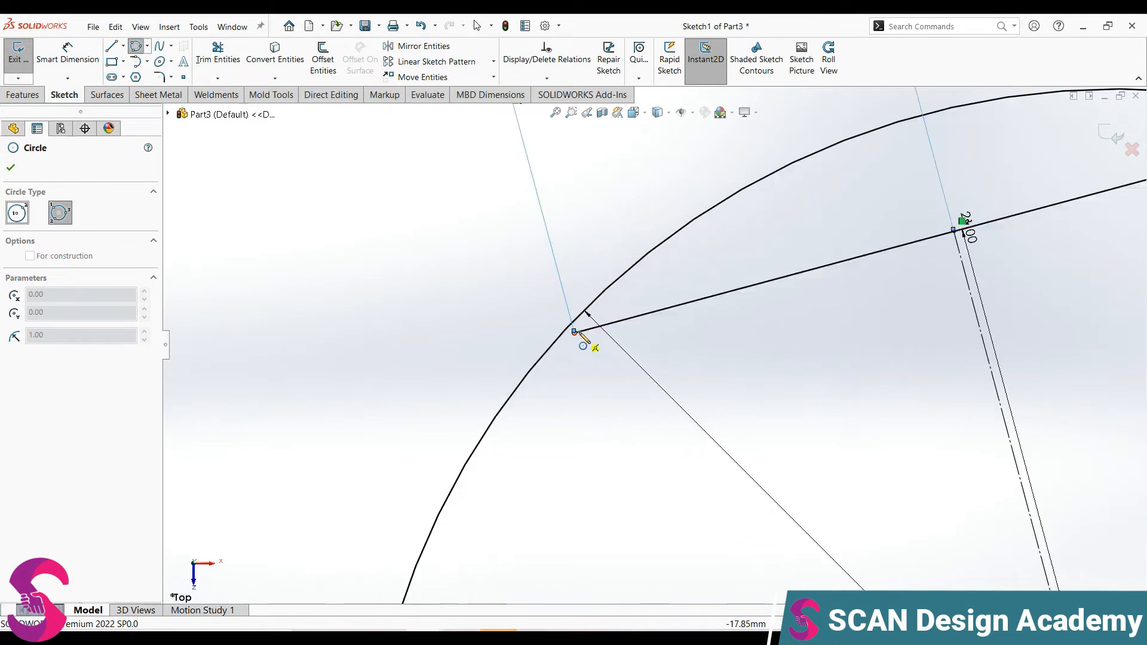
{"action": "left_click", "coordinate": [574, 332]}
{"action": "scroll", "coordinate": [579, 334], "scroll_direction": "up", "scroll_amount": 6}
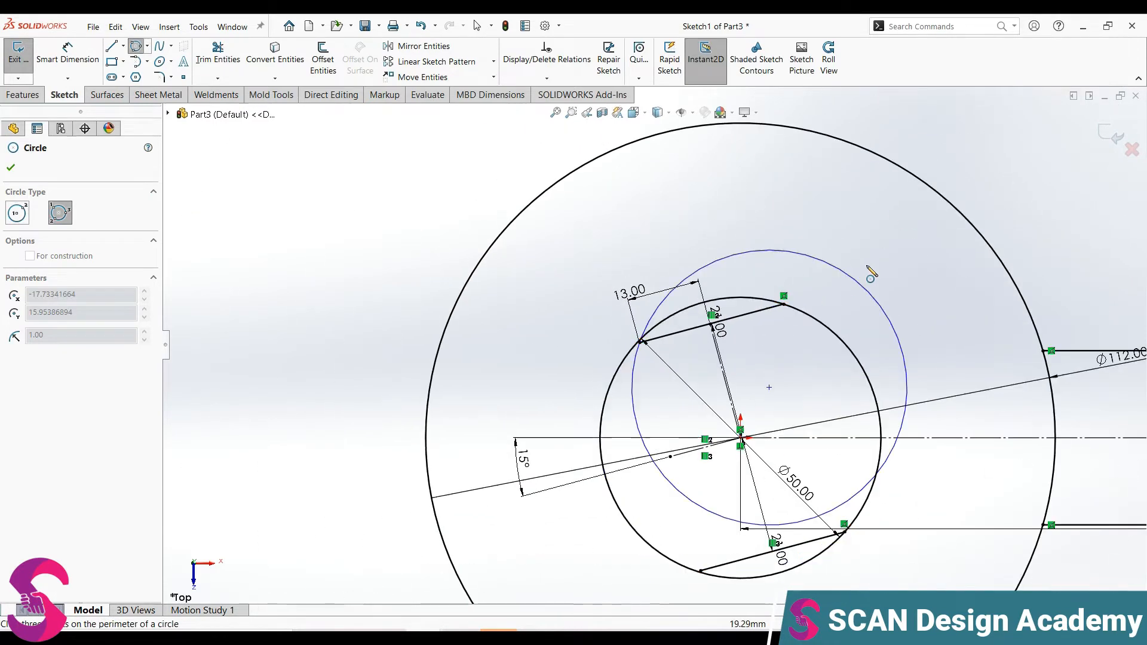
{"action": "left_click", "coordinate": [915, 177]}
{"action": "left_click", "coordinate": [983, 320]}
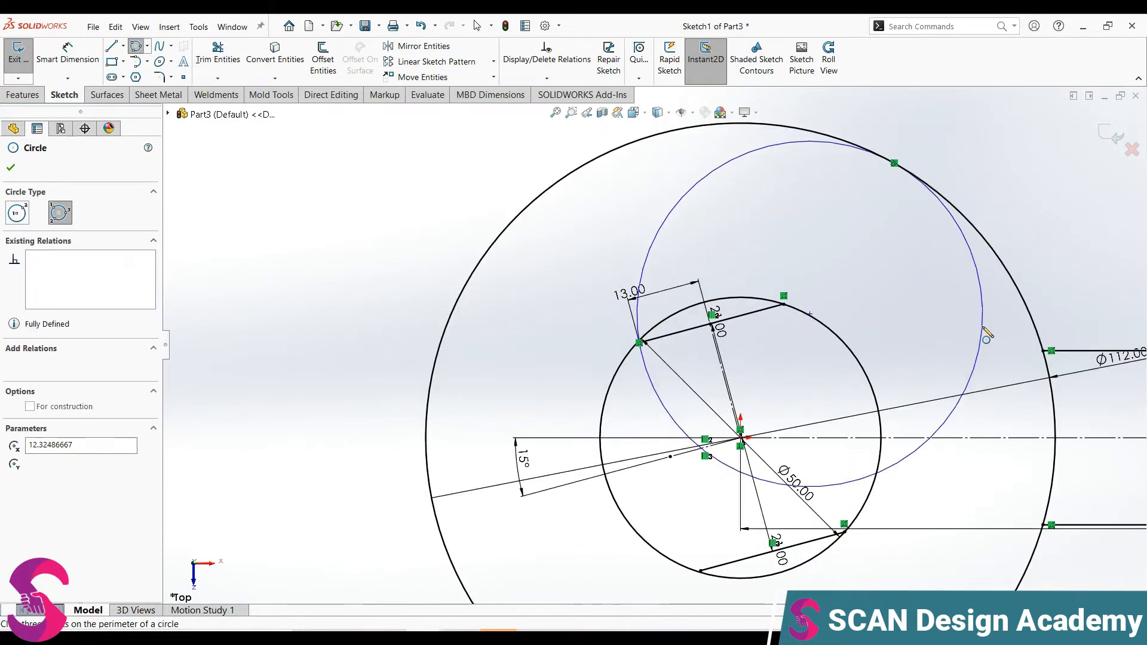
{"action": "scroll", "coordinate": [950, 324], "scroll_direction": "up", "scroll_amount": 2}
{"action": "key", "text": "Escape"}
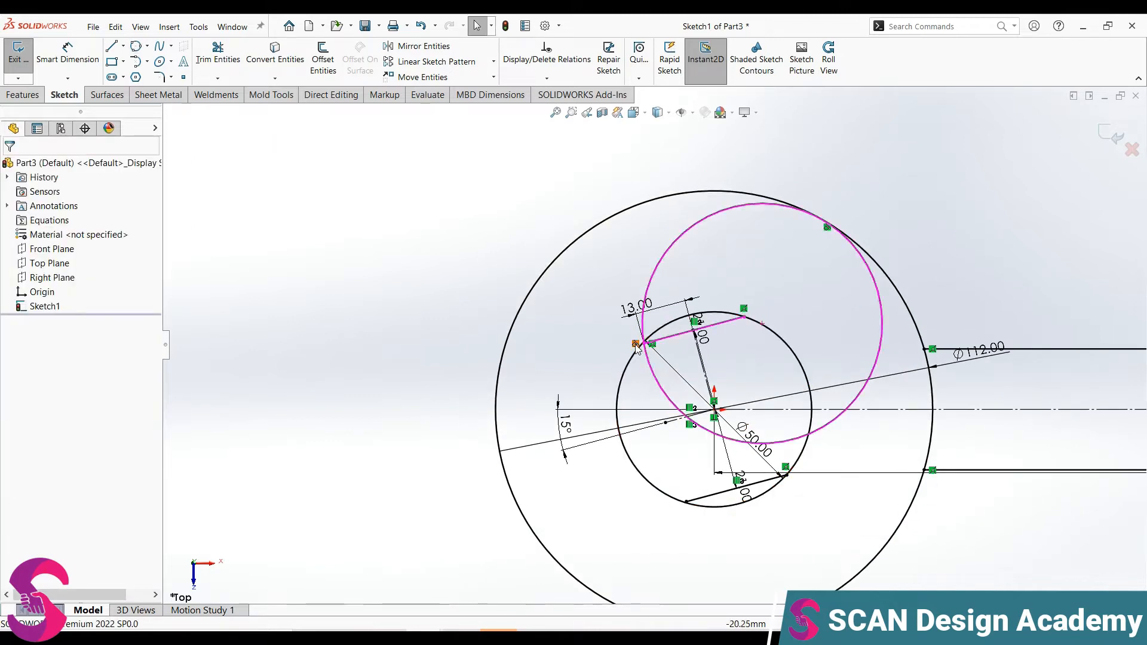
- Delete the extra relation between the new circle and the upper line, and set the circle's diameter to 66 mm
{"action": "key", "text": "Delete"}
{"action": "right_click_drag", "start_coordinate": [974, 244], "coordinate": [974, 204]}
{"action": "left_click", "coordinate": [882, 317]}
{"action": "left_click", "coordinate": [962, 231]}
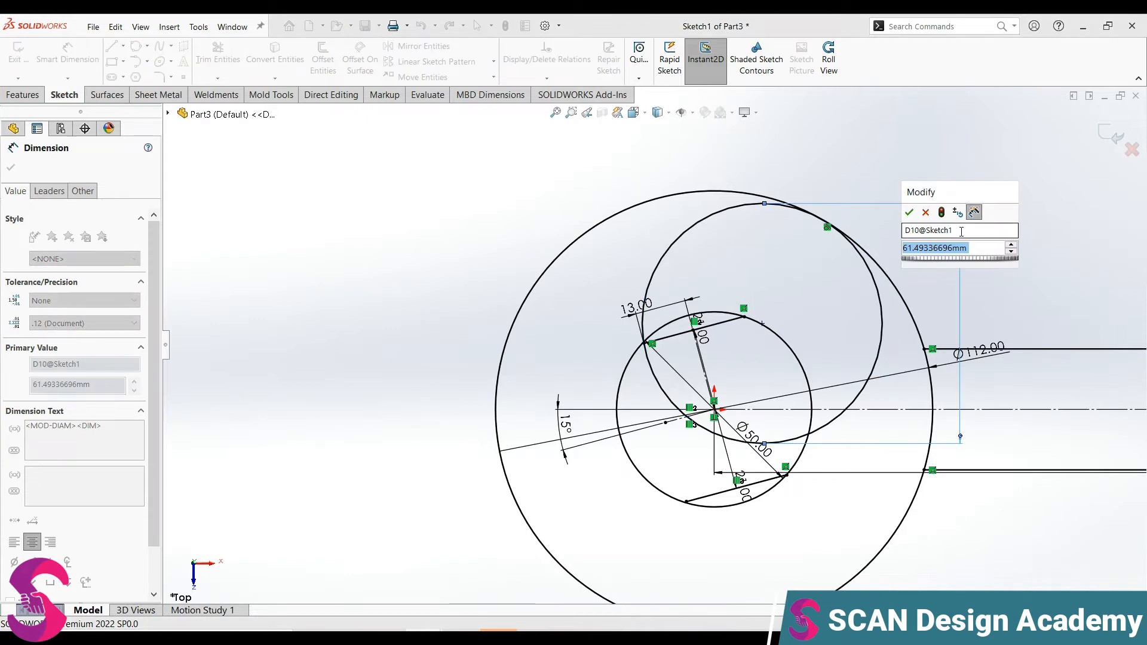
{"action": "type", "text": "66"}
{"action": "key", "text": "Return"}
{"action": "key", "text": "z"}
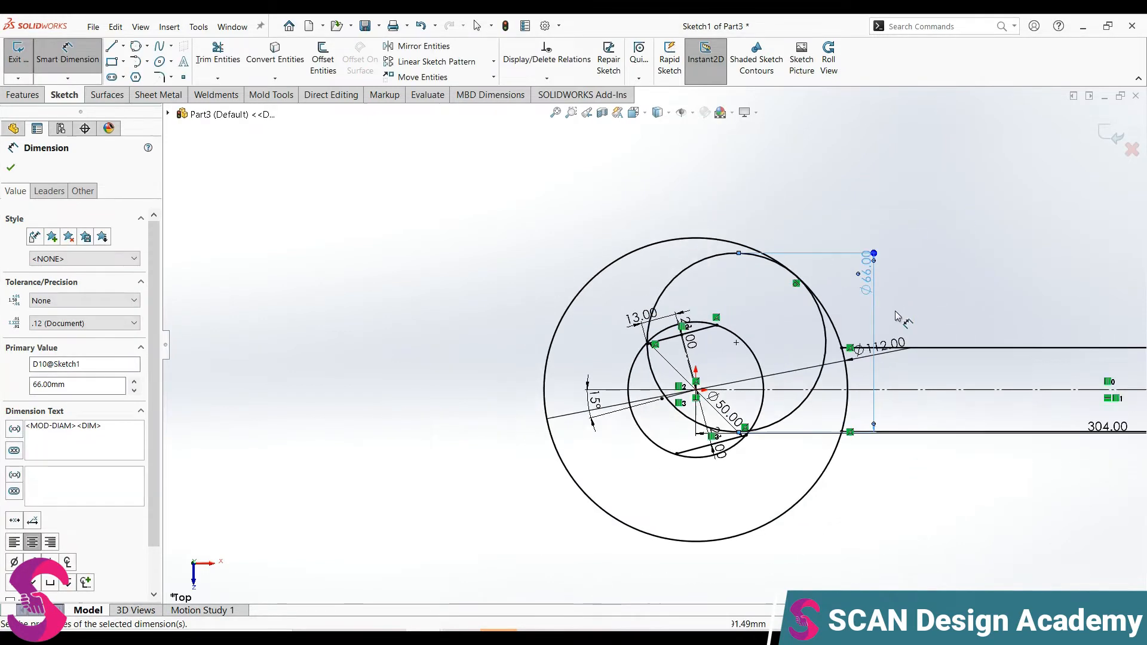
{"action": "scroll", "coordinate": [897, 311], "scroll_direction": "down", "scroll_amount": 2}
{"action": "key", "text": "Escape"}
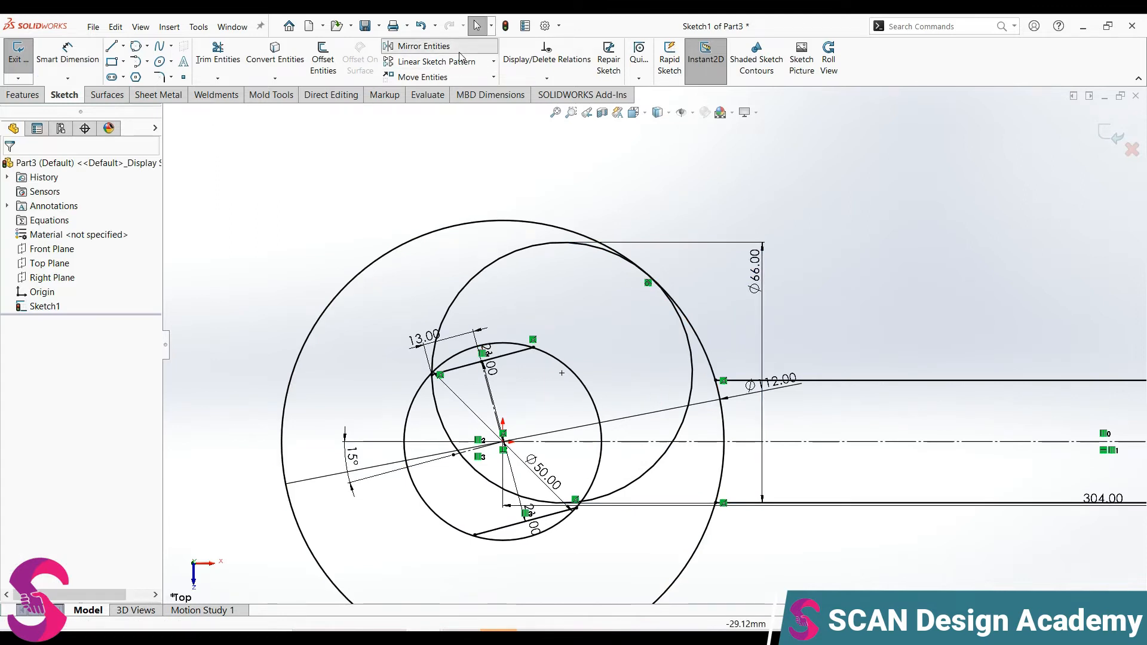
- Mirror the 66 mm circle about the 15-degree construction line, keeping the original
{"action": "left_click", "coordinate": [424, 46]}
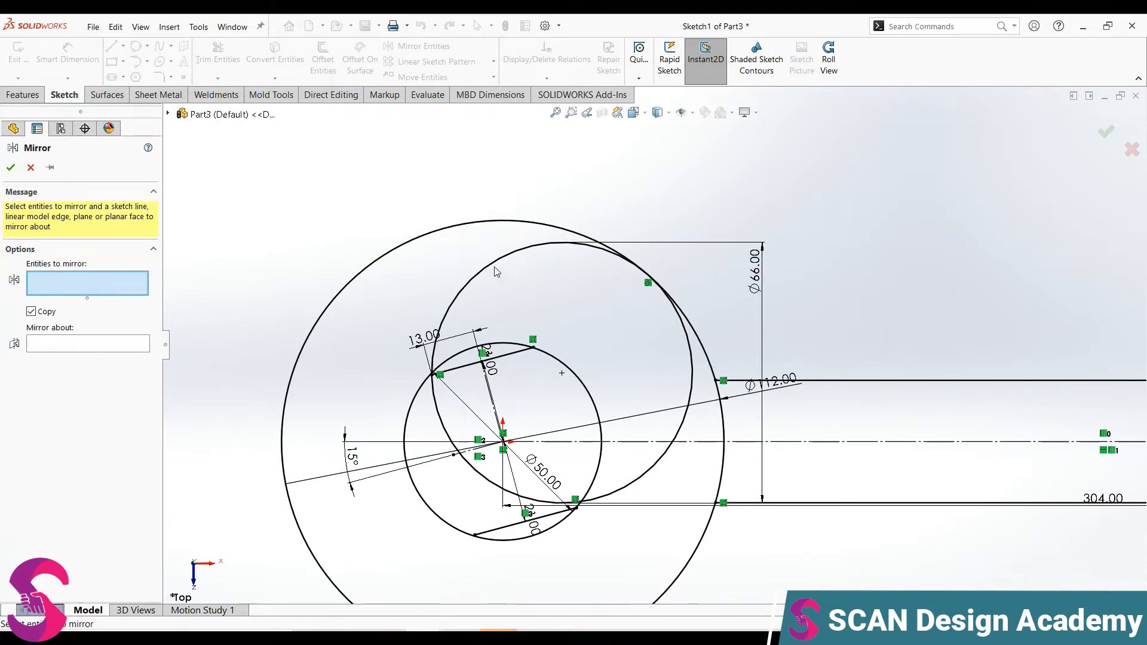
{"action": "left_click", "coordinate": [454, 292]}
{"action": "left_click", "coordinate": [60, 342]}
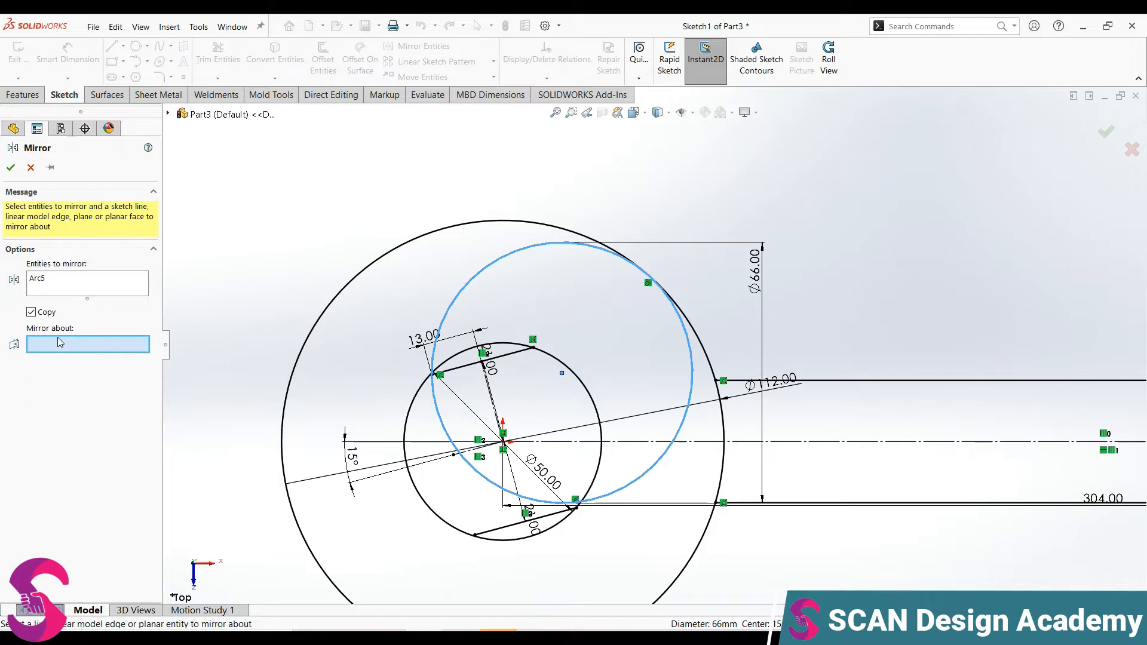
{"action": "left_click", "coordinate": [470, 454]}
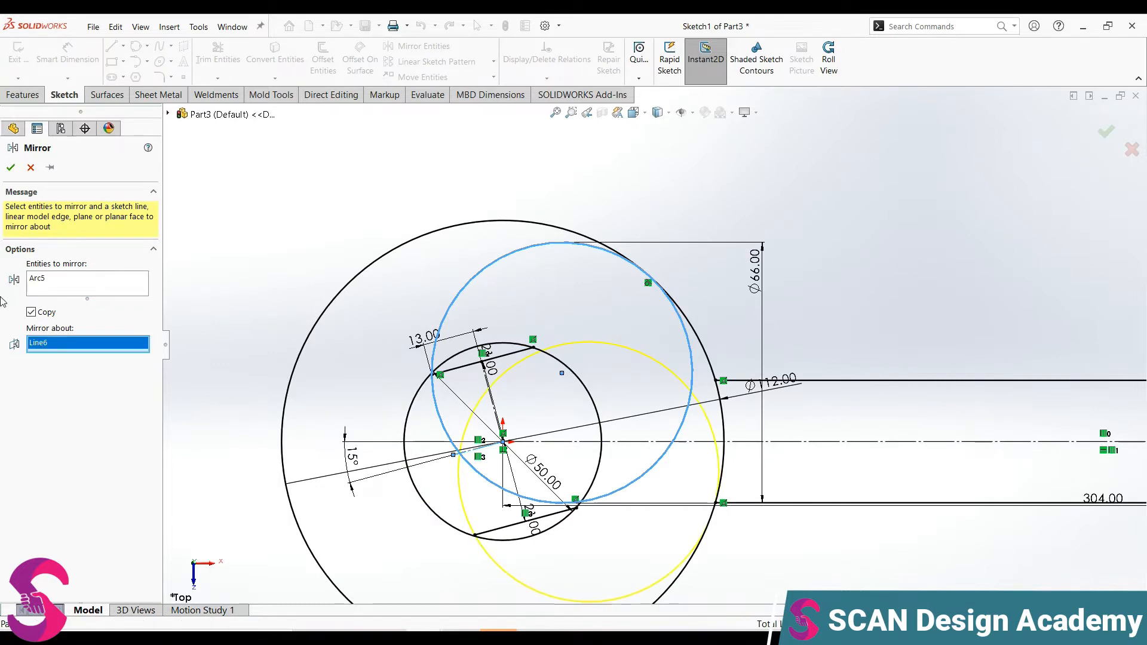
{"action": "left_click", "coordinate": [10, 167]}
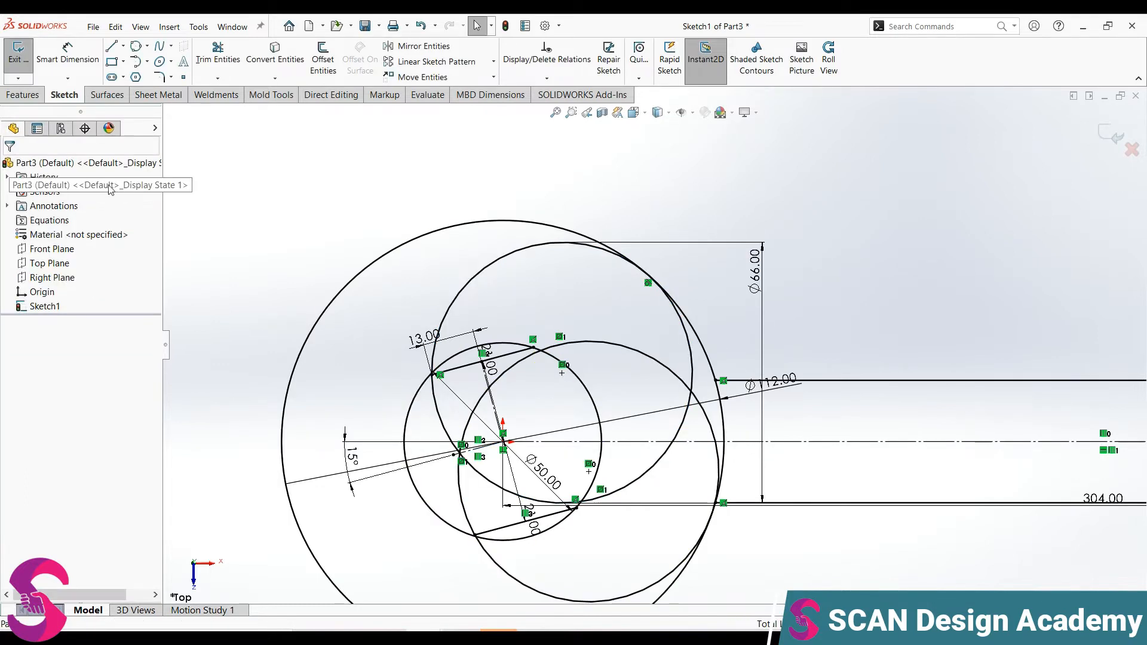
- Trim the opening-side arc of the 112 mm circle and the handle-side arcs of both 66 mm circles inside the head
{"action": "left_click", "coordinate": [220, 63]}
{"action": "scroll", "coordinate": [568, 204], "scroll_direction": "down", "scroll_amount": 2}
{"action": "scroll", "coordinate": [598, 389], "scroll_direction": "up", "scroll_amount": 3}
{"action": "scroll", "coordinate": [619, 428], "scroll_direction": "down", "scroll_amount": 4}
{"action": "left_click_drag", "start_coordinate": [326, 502], "coordinate": [366, 434]}
{"action": "left_click_drag", "start_coordinate": [772, 297], "coordinate": [755, 368]}
{"action": "mouse_move", "coordinate": [667, 253]}
{"action": "left_mouse_down"}
{"action": "mouse_move", "coordinate": [678, 276]}
{"action": "mouse_move", "coordinate": [762, 299]}
{"action": "mouse_move", "coordinate": [683, 407]}
{"action": "mouse_move", "coordinate": [751, 429]}
{"action": "mouse_move", "coordinate": [789, 399]}
{"action": "left_mouse_up"}
{"action": "scroll", "coordinate": [599, 498], "scroll_direction": "down", "scroll_amount": 2}
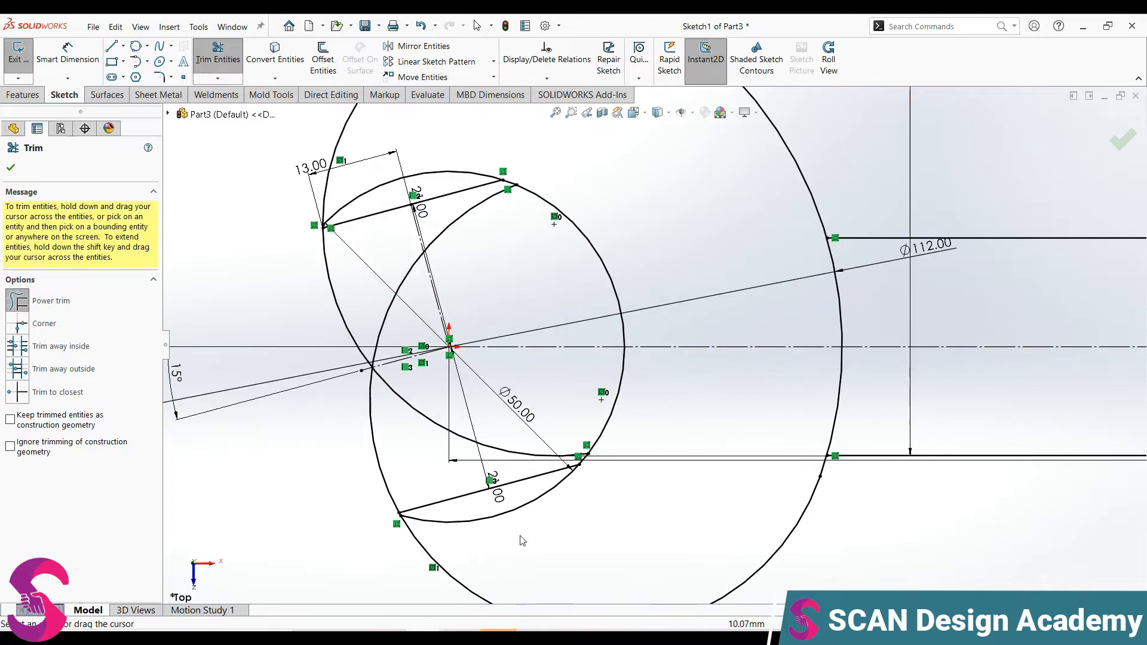
- Trim the 50 mm circle's arcs beyond the upper and lower jaw lines and the mirrored circle's arc near the upper jaw
{"action": "scroll", "coordinate": [492, 522], "scroll_direction": "down", "scroll_amount": 2}
{"action": "left_click_drag", "start_coordinate": [535, 530], "coordinate": [519, 485]}
{"action": "scroll", "coordinate": [569, 243], "scroll_direction": "up", "scroll_amount": 3}
{"action": "scroll", "coordinate": [569, 242], "scroll_direction": "up", "scroll_amount": 1}
{"action": "scroll", "coordinate": [598, 221], "scroll_direction": "down", "scroll_amount": 3}
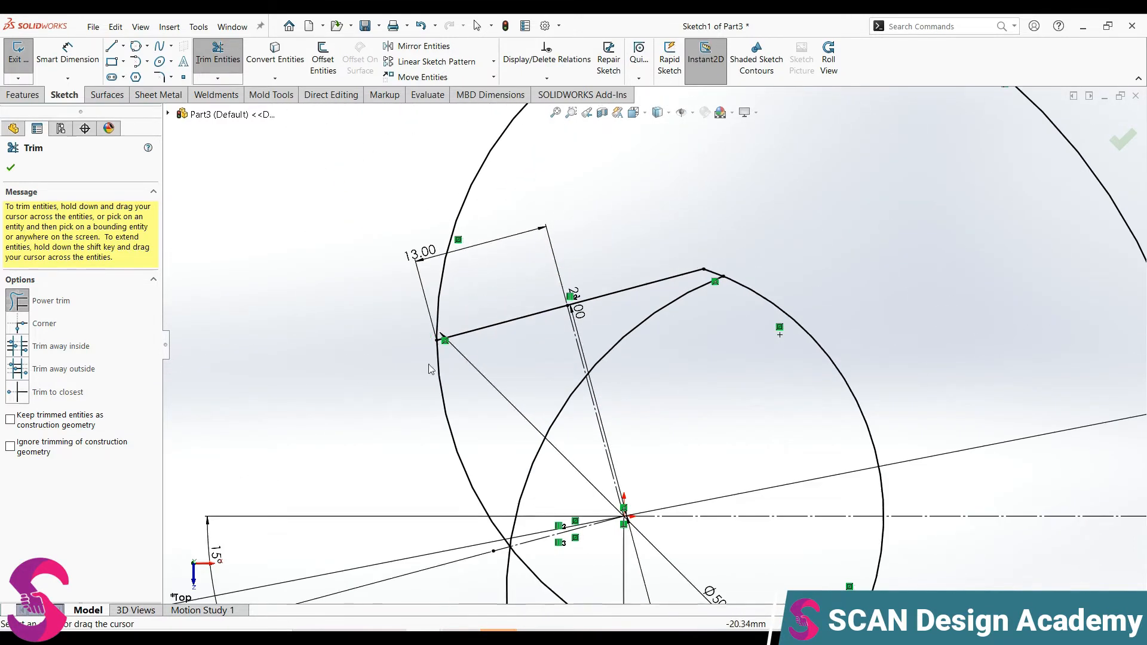
{"action": "left_click_drag", "start_coordinate": [647, 317], "coordinate": [675, 340]}
{"action": "scroll", "coordinate": [673, 342], "scroll_direction": "up", "scroll_amount": 4}
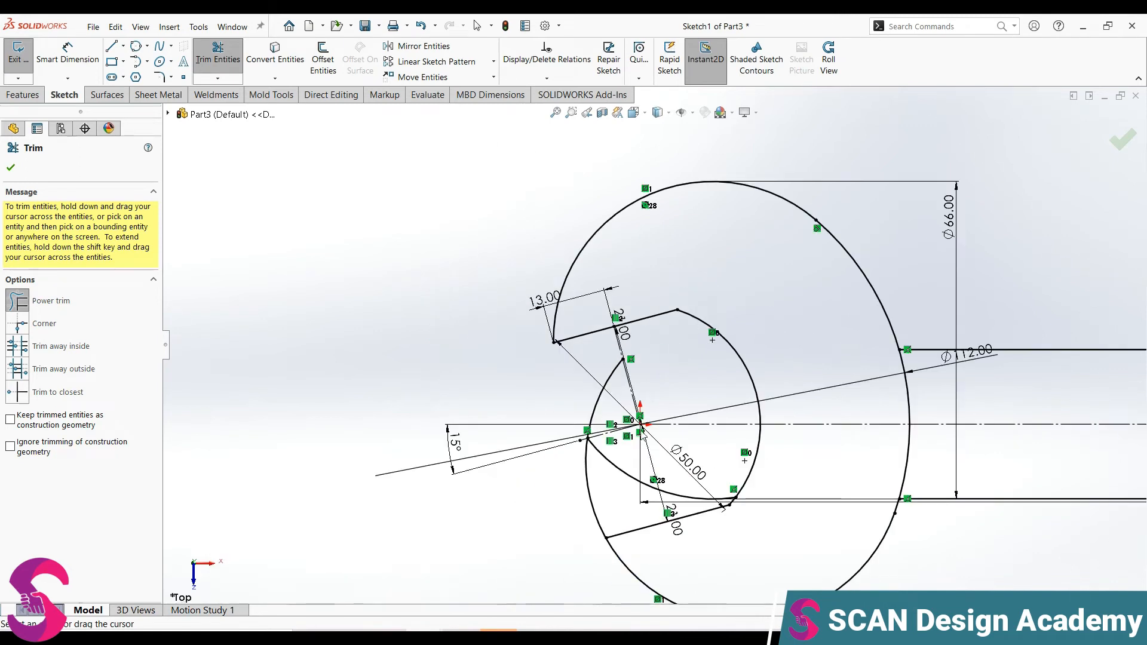
- Trim the leftover arcs of the two 66 mm circles inside the jaw opening
{"action": "scroll", "coordinate": [634, 493], "scroll_direction": "down", "scroll_amount": 2}
{"action": "left_click_drag", "start_coordinate": [588, 544], "coordinate": [566, 526]}
{"action": "scroll", "coordinate": [709, 518], "scroll_direction": "down", "scroll_amount": 2}
{"action": "left_click_drag", "start_coordinate": [543, 481], "coordinate": [519, 374]}
{"action": "left_click_drag", "start_coordinate": [488, 252], "coordinate": [543, 281]}
{"action": "scroll", "coordinate": [653, 350], "scroll_direction": "up", "scroll_amount": 1}
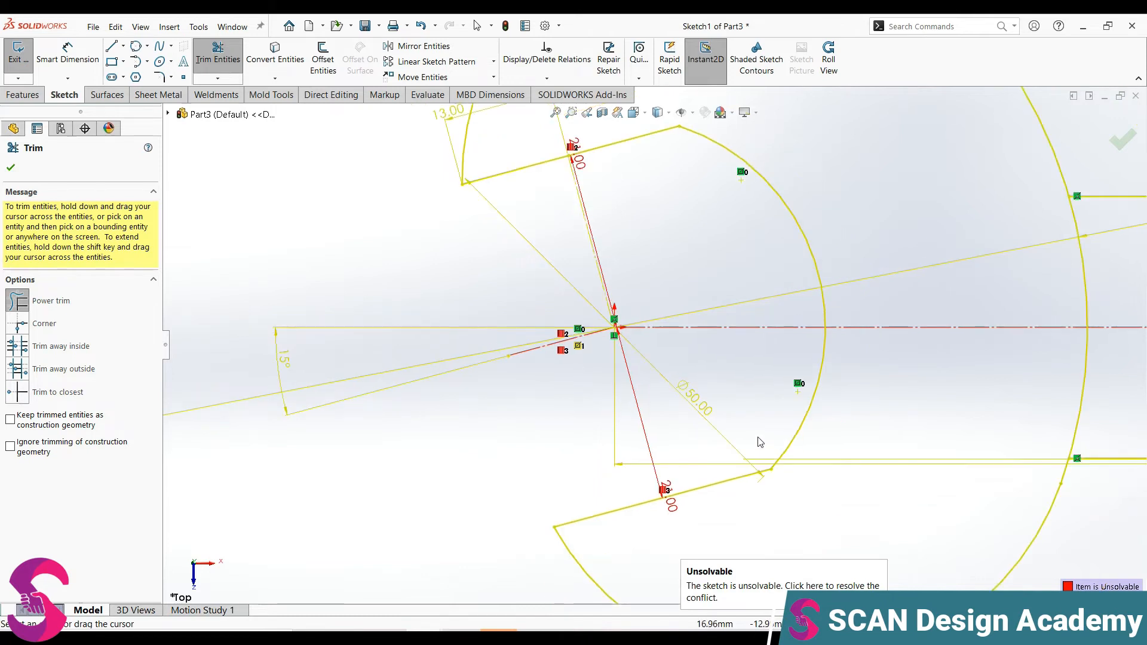
- Delete the conflicting 21 mm offset dimension on the lower jaw line
{"action": "key", "text": "Escape"}
{"action": "left_click", "coordinate": [670, 505]}
{"action": "key", "text": "Delete"}
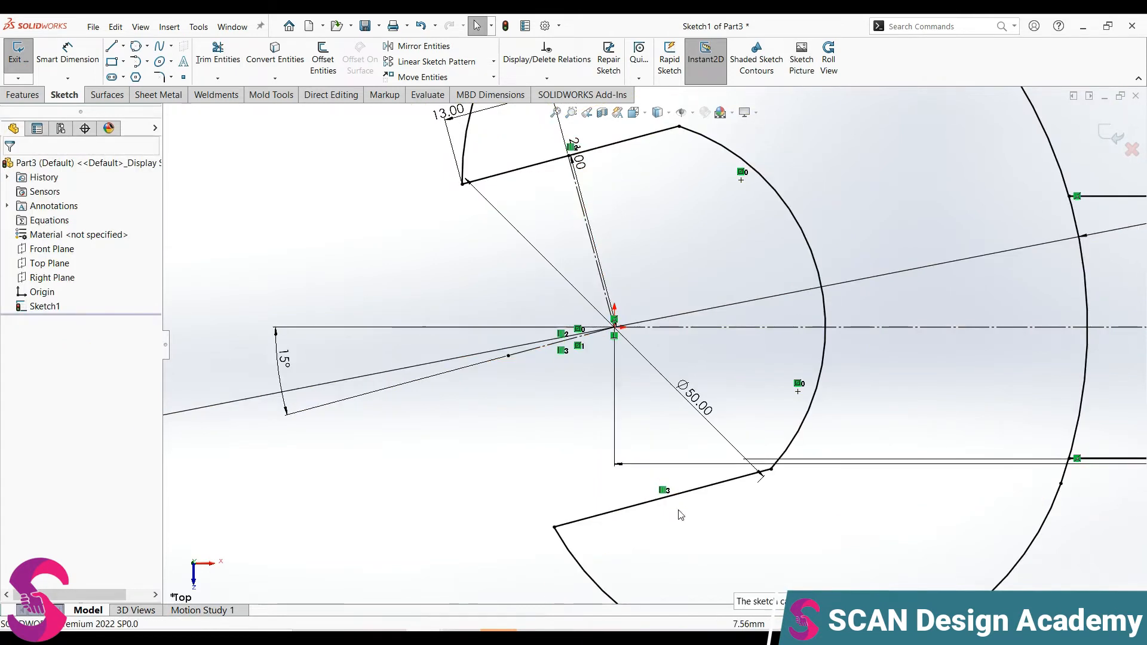
{"action": "scroll", "coordinate": [658, 344], "scroll_direction": "up", "scroll_amount": 3}
{"action": "scroll", "coordinate": [792, 419], "scroll_direction": "down", "scroll_amount": 3}
{"action": "scroll", "coordinate": [615, 445], "scroll_direction": "up", "scroll_amount": 2}
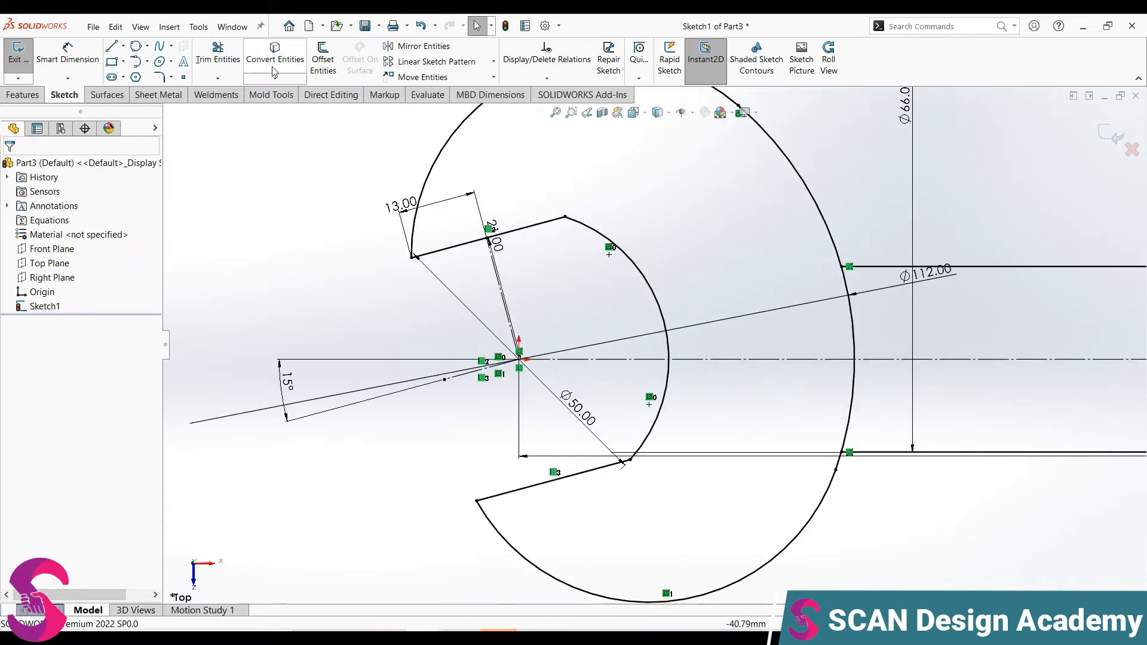
- Fillet the two inner corners between the jaw lines and the 50 mm arc with a 9 mm radius
{"action": "left_click", "coordinate": [159, 76]}
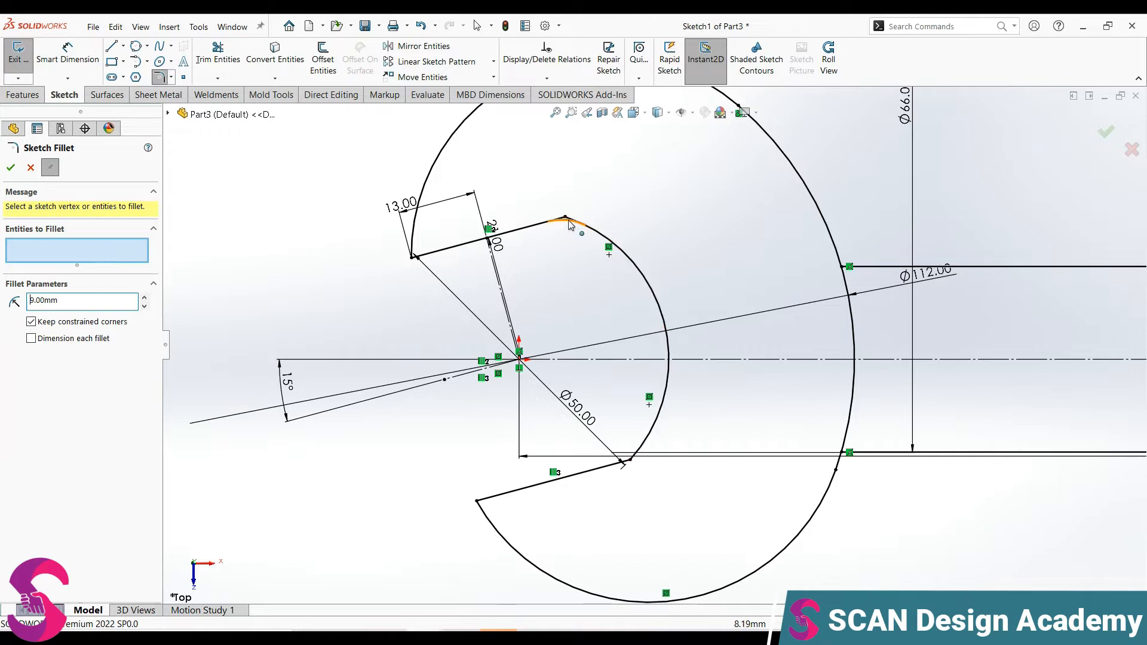
{"action": "left_click", "coordinate": [600, 241]}
{"action": "left_click", "coordinate": [630, 467]}
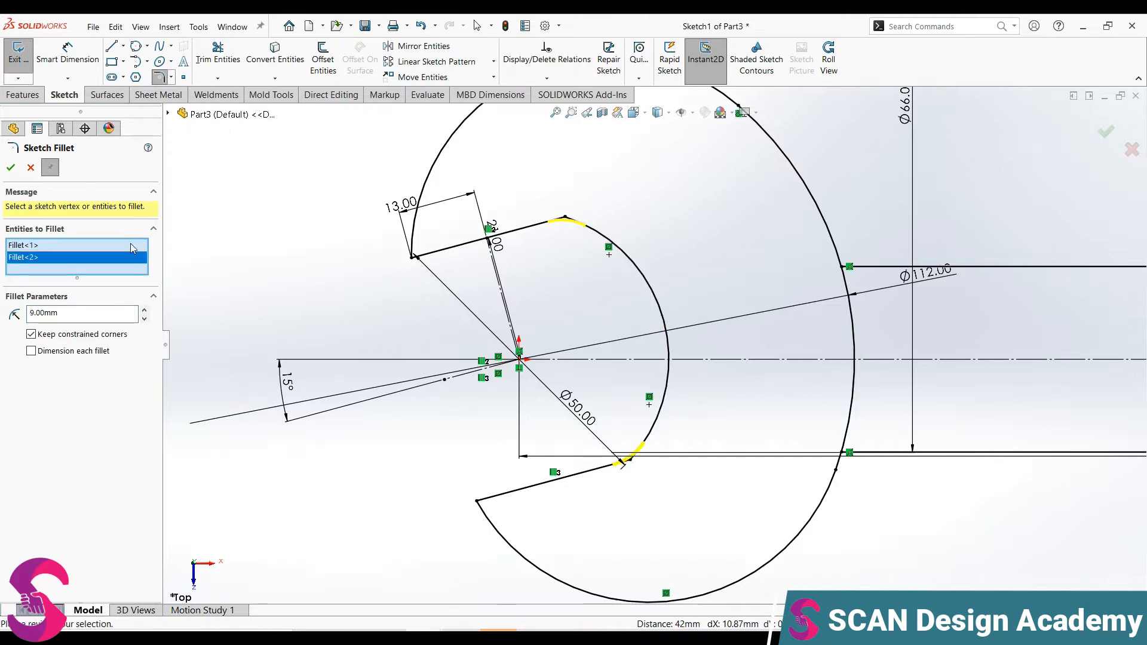
{"action": "left_click", "coordinate": [10, 168]}
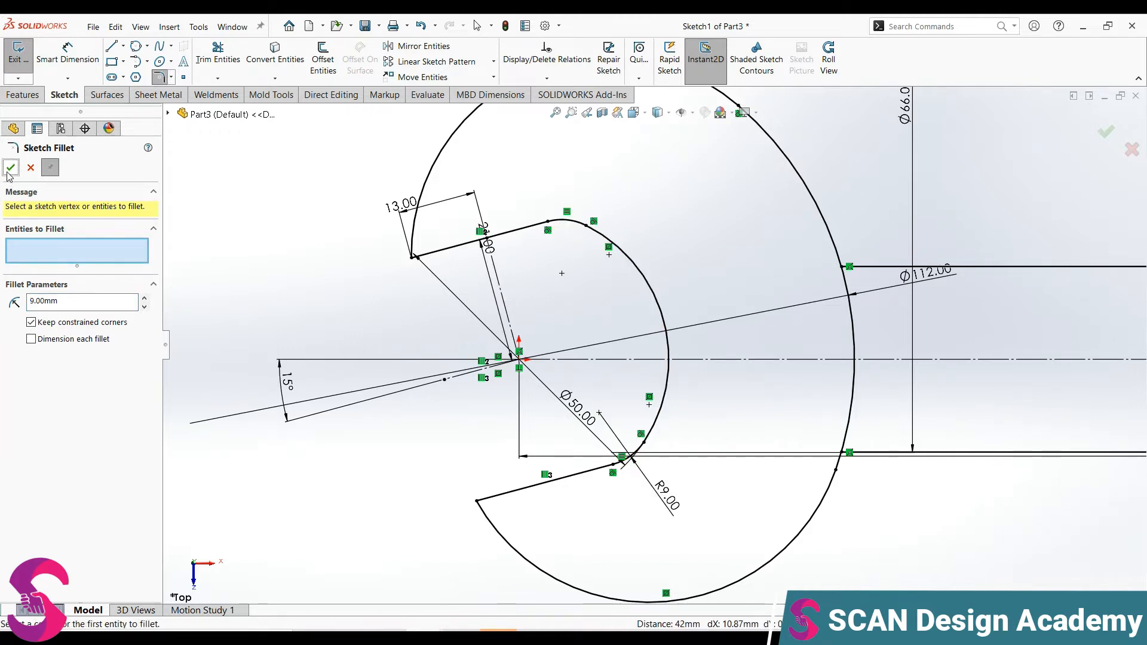
{"action": "left_click", "coordinate": [30, 167]}
- Draw two perimeter circles, one above and one below the handle, each tangent to its handle edge and the head outline
{"action": "scroll", "coordinate": [784, 260], "scroll_direction": "up", "scroll_amount": 3}
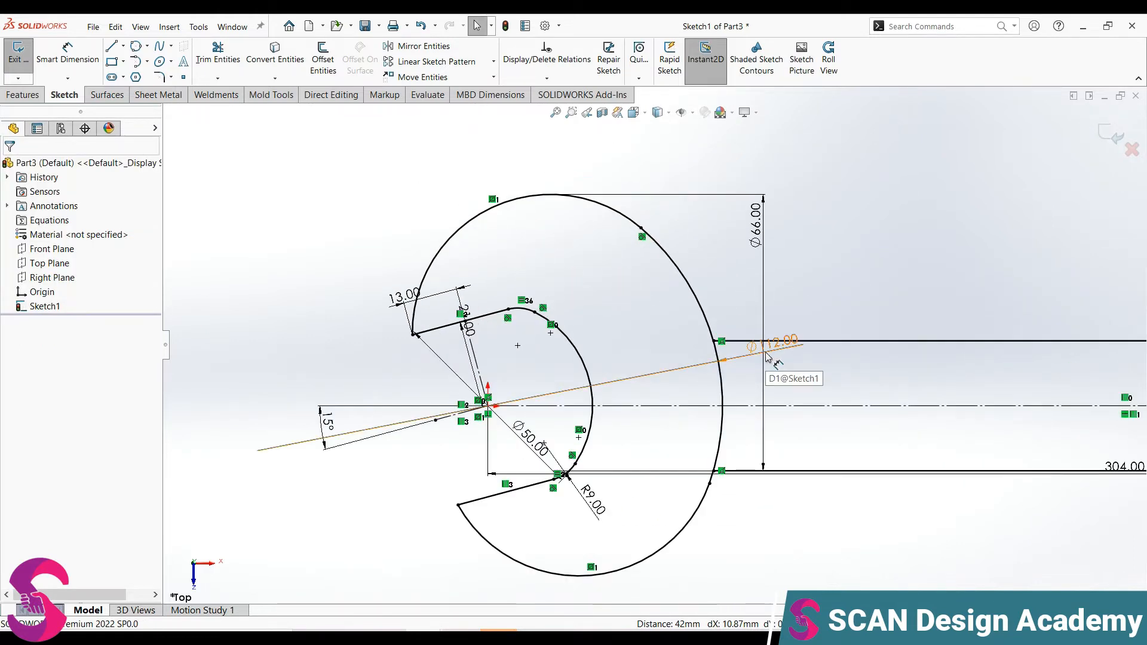
{"action": "scroll", "coordinate": [830, 421], "scroll_direction": "up", "scroll_amount": 7}
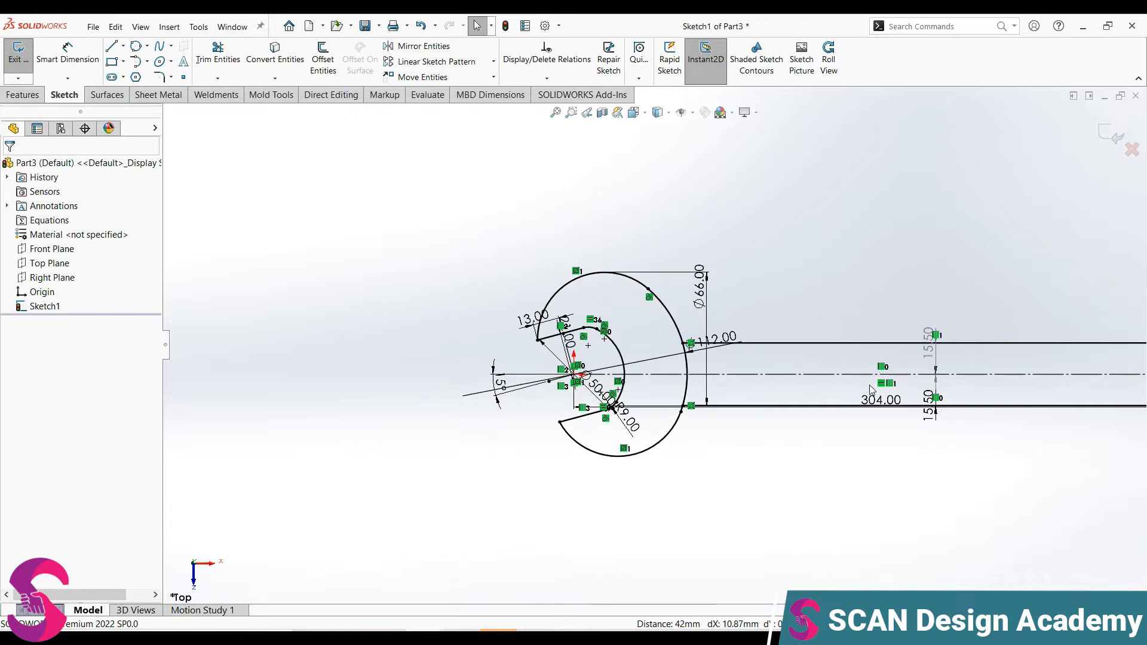
{"action": "scroll", "coordinate": [917, 374], "scroll_direction": "down", "scroll_amount": 3}
{"action": "scroll", "coordinate": [643, 278], "scroll_direction": "down", "scroll_amount": 2}
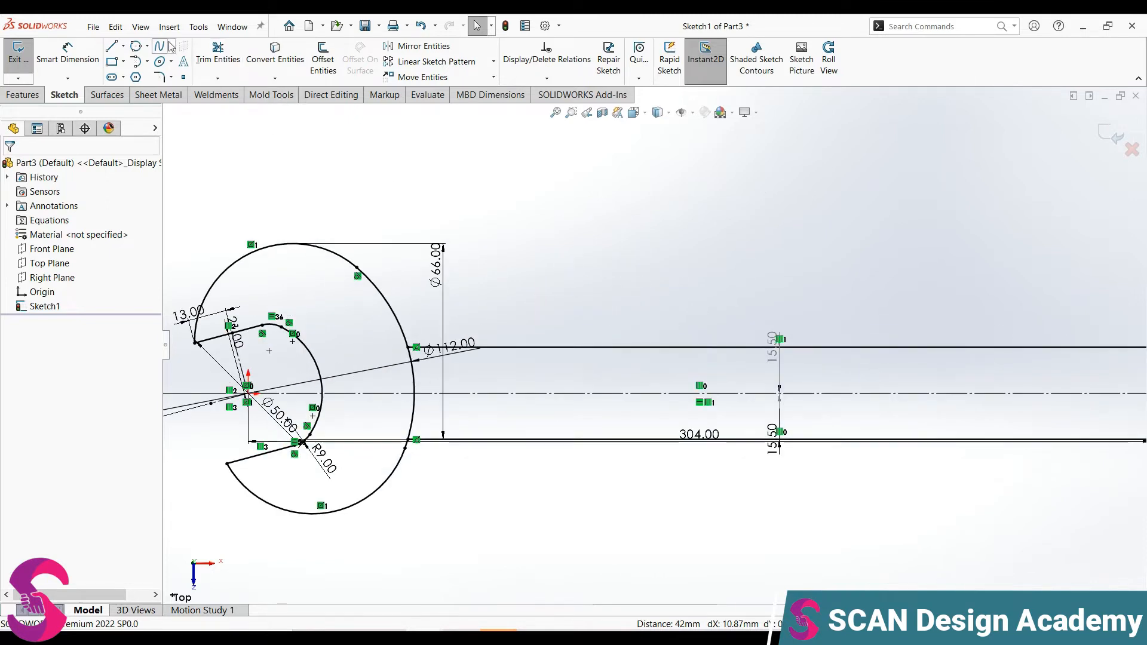
{"action": "left_click", "coordinate": [138, 47]}
{"action": "left_click", "coordinate": [472, 347]}
{"action": "left_click", "coordinate": [549, 322]}
{"action": "left_click", "coordinate": [466, 440]}
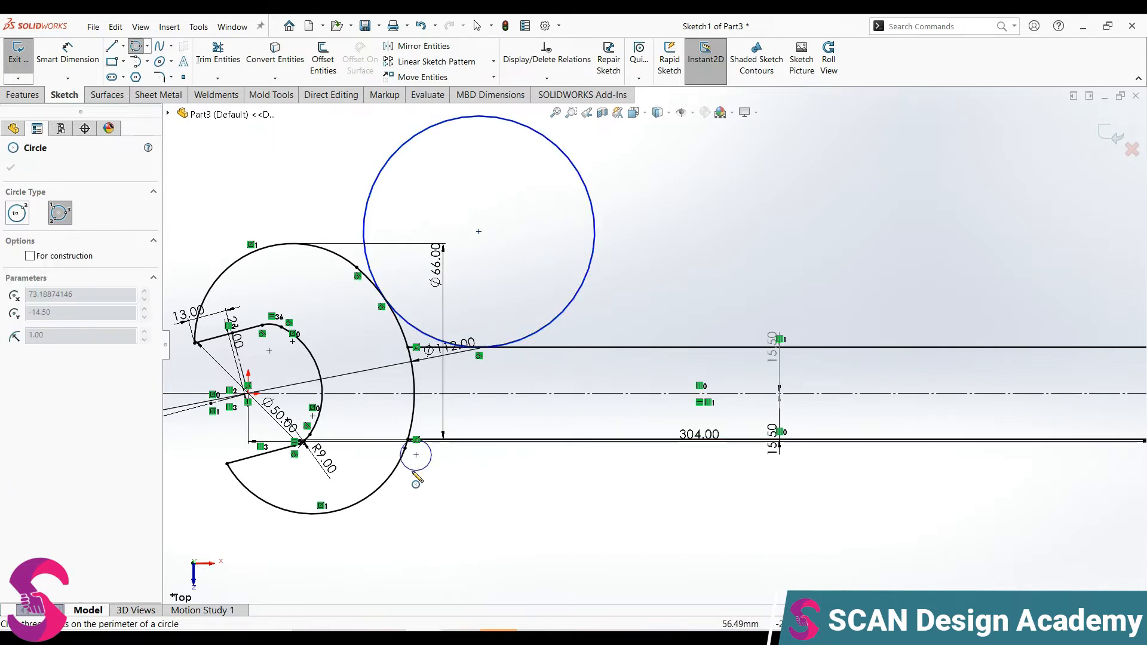
{"action": "left_click", "coordinate": [392, 475]}
{"action": "left_click", "coordinate": [578, 560]}
- Dimension the lower tangent circle's diameter as 26*2 (52 mm)
{"action": "right_click_drag", "start_coordinate": [580, 559], "coordinate": [611, 476]}
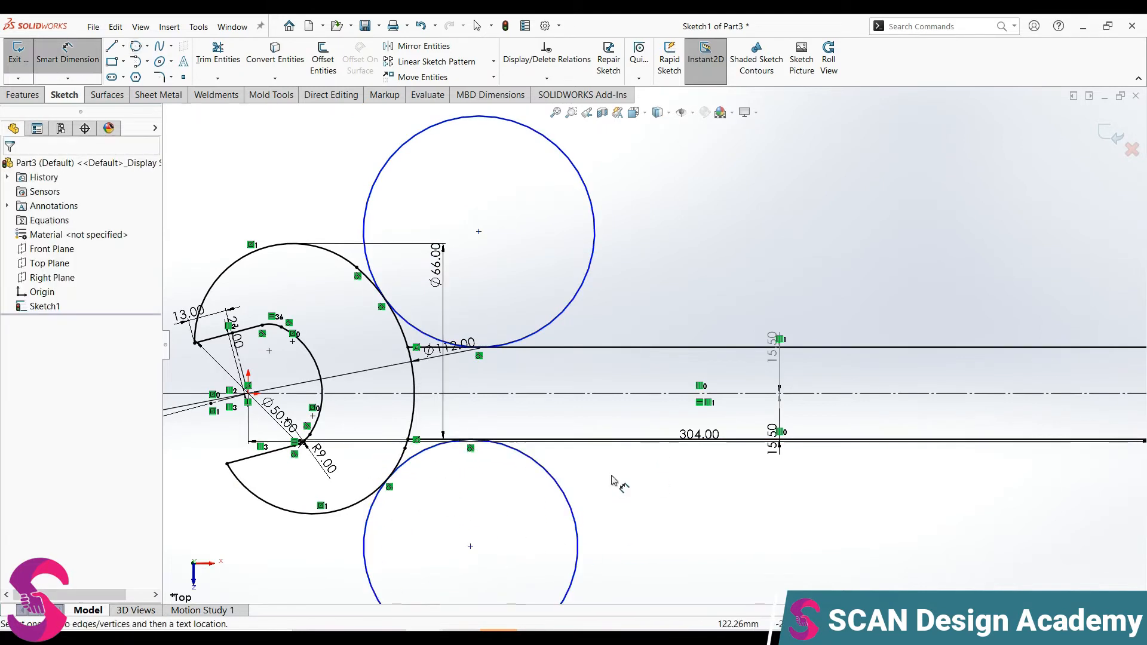
{"action": "left_click", "coordinate": [567, 496]}
{"action": "left_click", "coordinate": [664, 472]}
{"action": "type", "text": "26*2"}
{"action": "key", "text": "Return"}
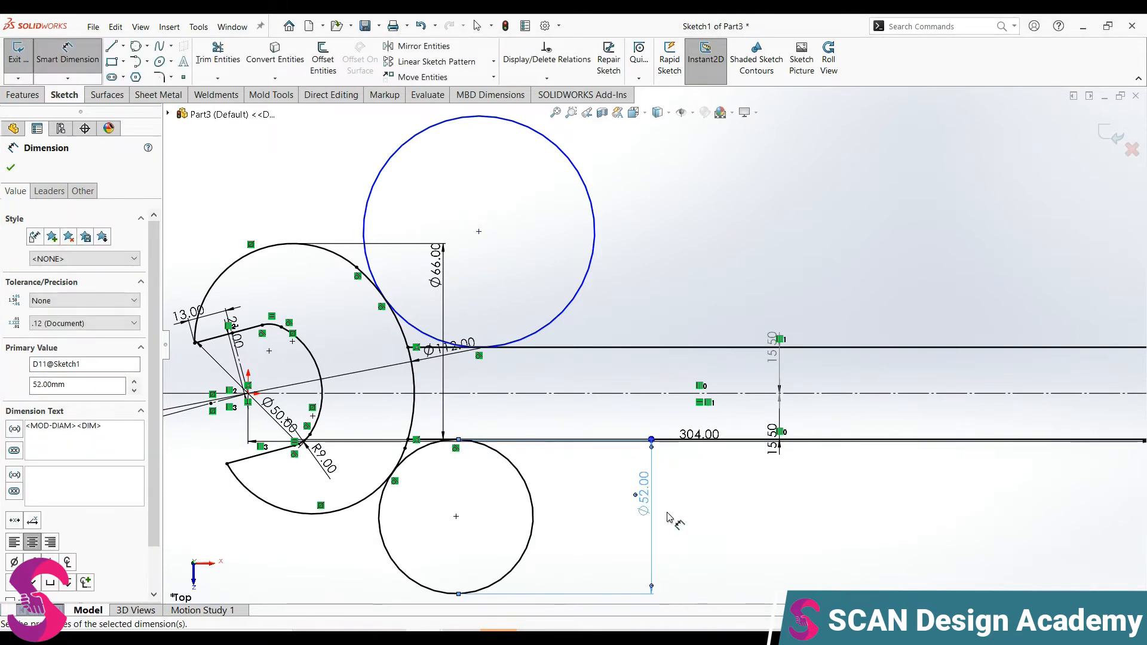
- Dimension the upper tangent circle's diameter as 74*2 (148 mm)
{"action": "left_click", "coordinate": [589, 280]}
{"action": "left_click", "coordinate": [654, 280]}
{"action": "type", "text": "74*2"}
{"action": "key", "text": "Return"}
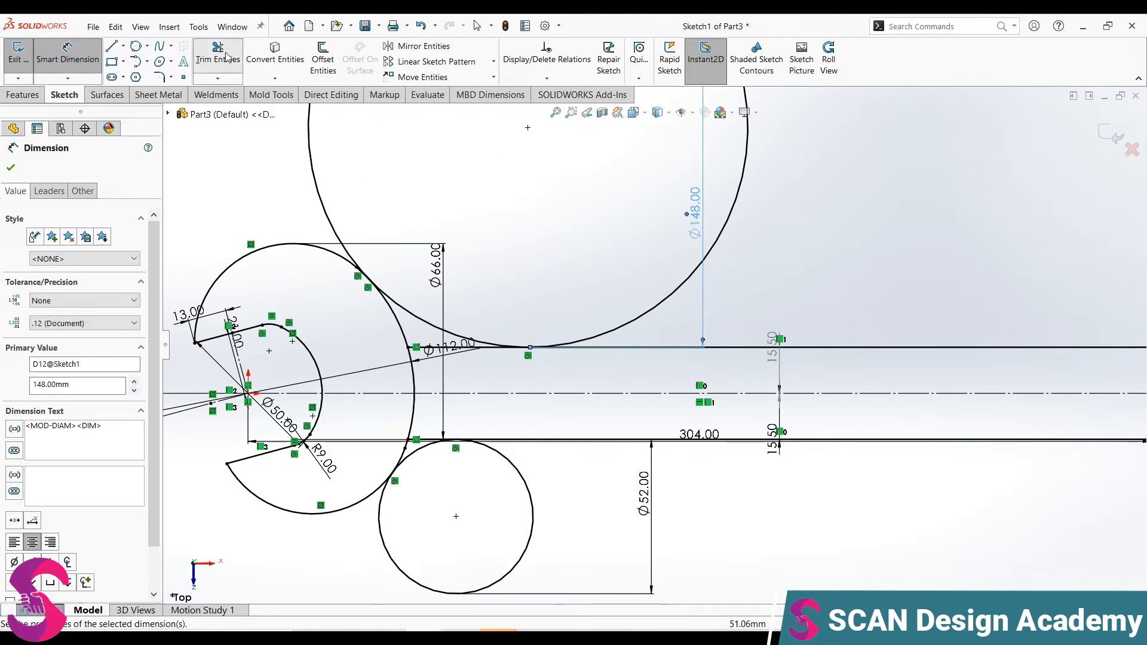
- Trim the two tangent circles and the leftover handle line ends, keeping only the transition arcs between head and handle
{"action": "left_click", "coordinate": [227, 58]}
{"action": "left_click_drag", "start_coordinate": [302, 153], "coordinate": [335, 170]}
{"action": "left_click_drag", "start_coordinate": [393, 501], "coordinate": [425, 489]}
{"action": "scroll", "coordinate": [423, 488], "scroll_direction": "down", "scroll_amount": 2}
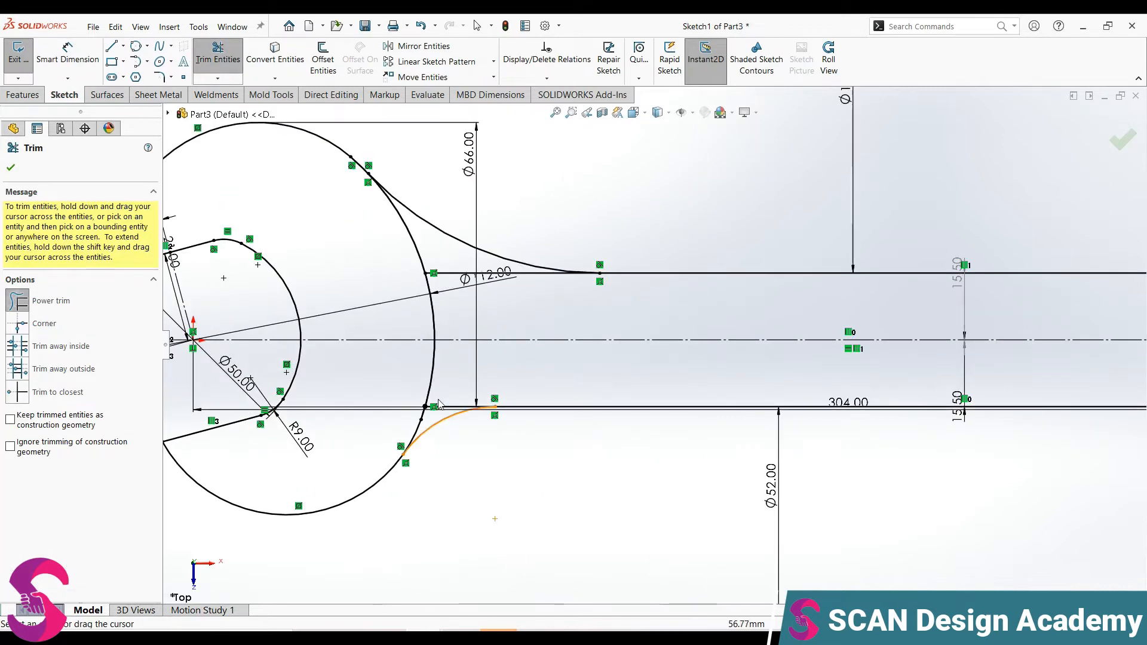
{"action": "scroll", "coordinate": [438, 405], "scroll_direction": "down", "scroll_amount": 2}
{"action": "scroll", "coordinate": [679, 305], "scroll_direction": "up", "scroll_amount": 5}
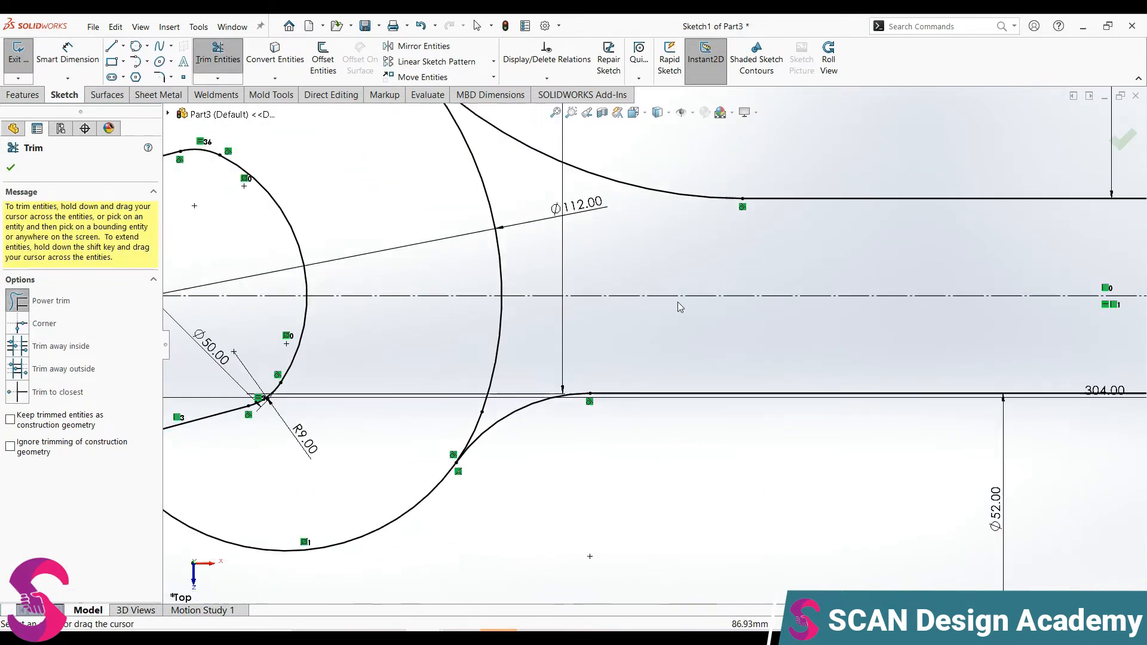
{"action": "key", "text": "Escape"}
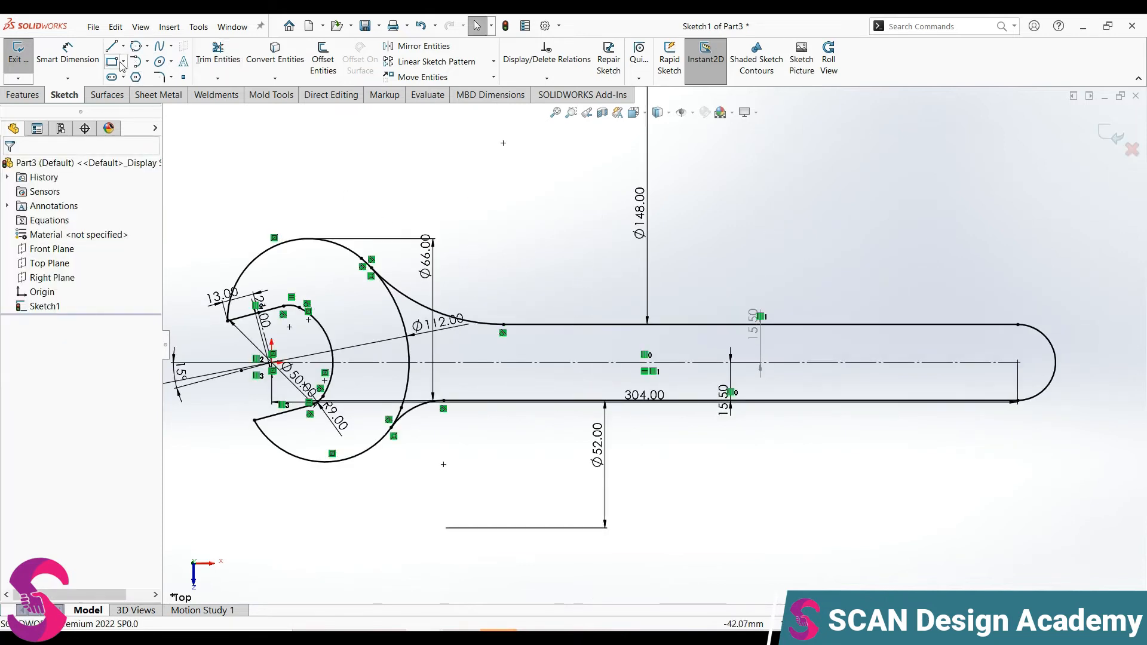
- Draw a dimensioned straight slot along the handle centerline, 150 mm between centers and 16 mm wide
{"action": "left_click", "coordinate": [112, 77]}
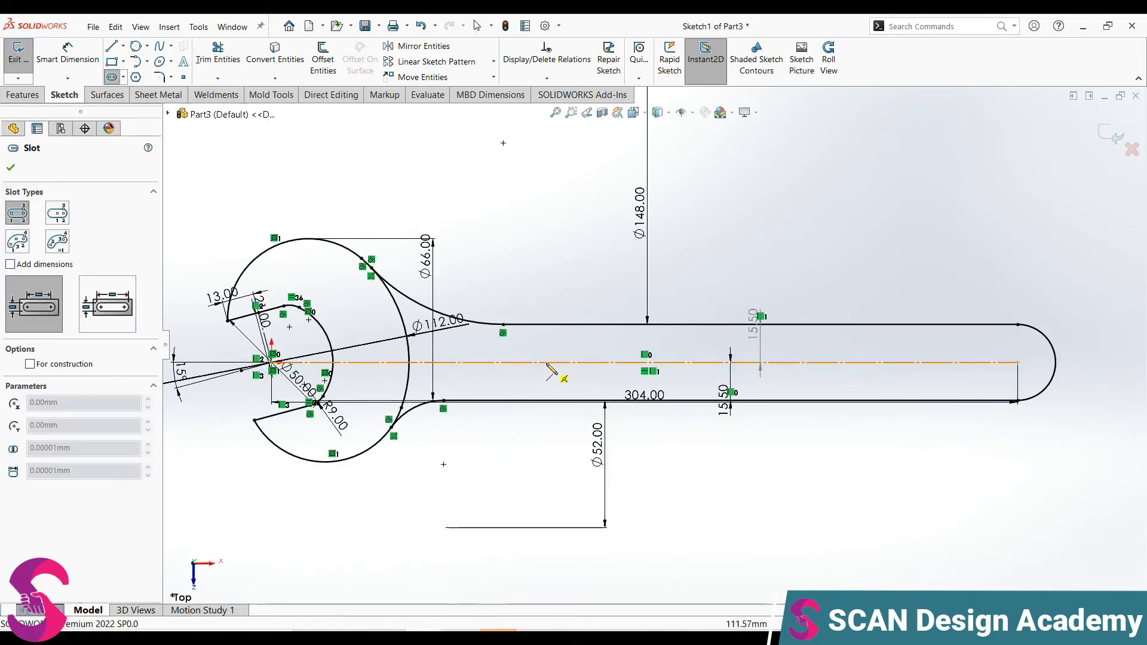
{"action": "key", "text": "Escape"}
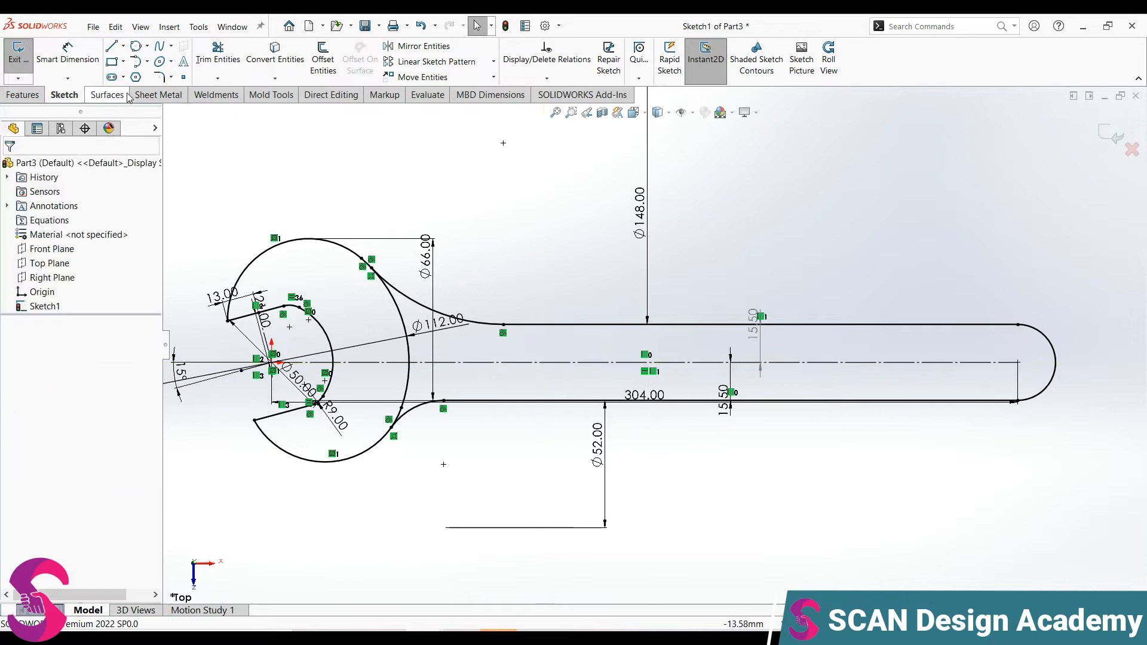
{"action": "left_click", "coordinate": [112, 77]}
{"action": "left_click", "coordinate": [11, 265]}
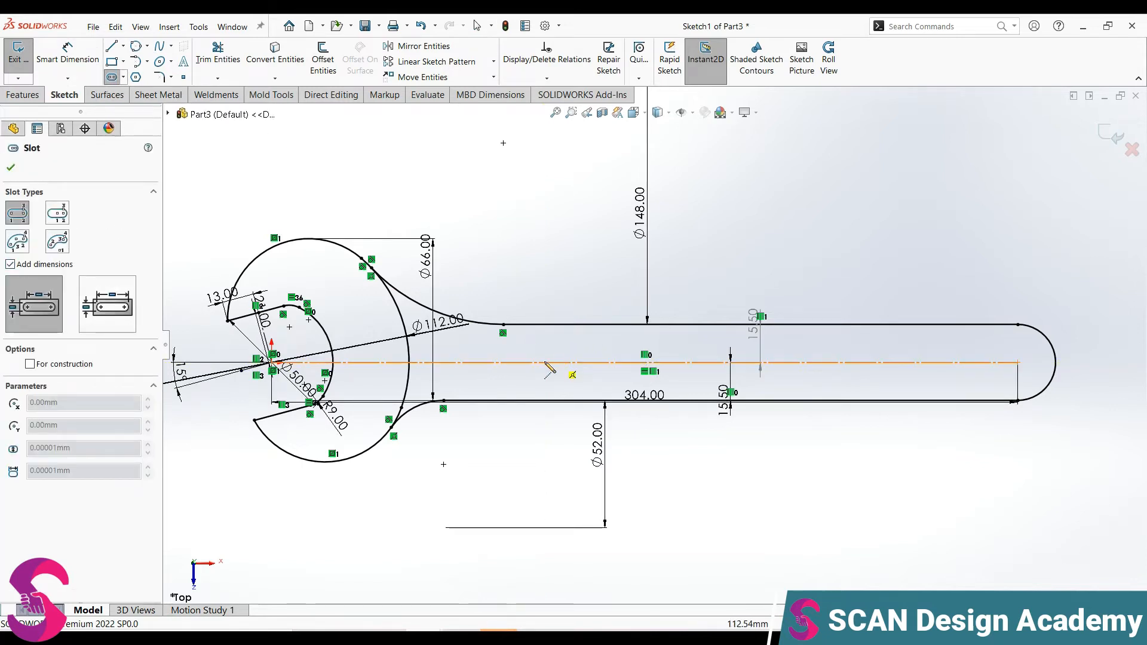
{"action": "left_click", "coordinate": [531, 363]}
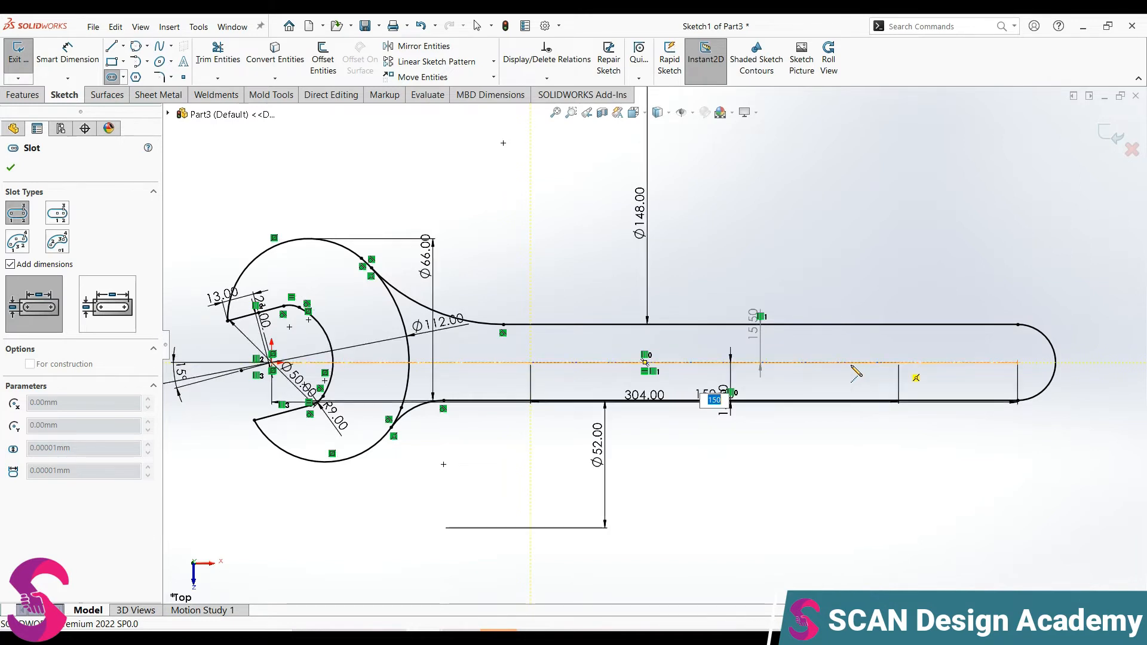
{"action": "key", "text": "Return"}
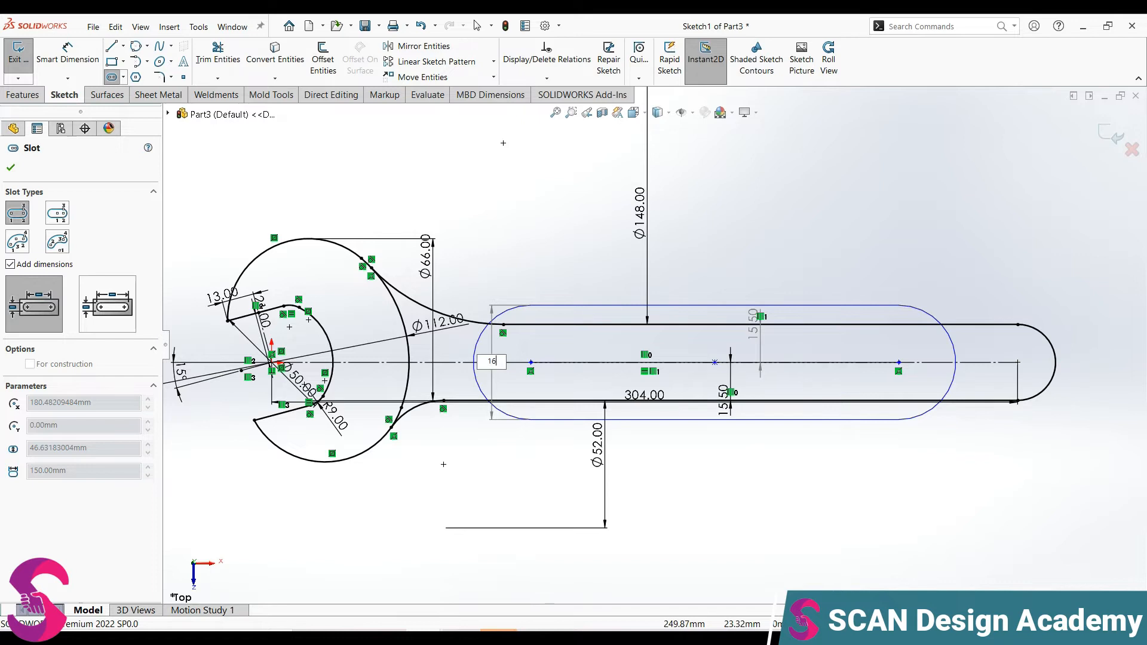
{"action": "type", "text": "16"}
{"action": "key", "text": "Return"}
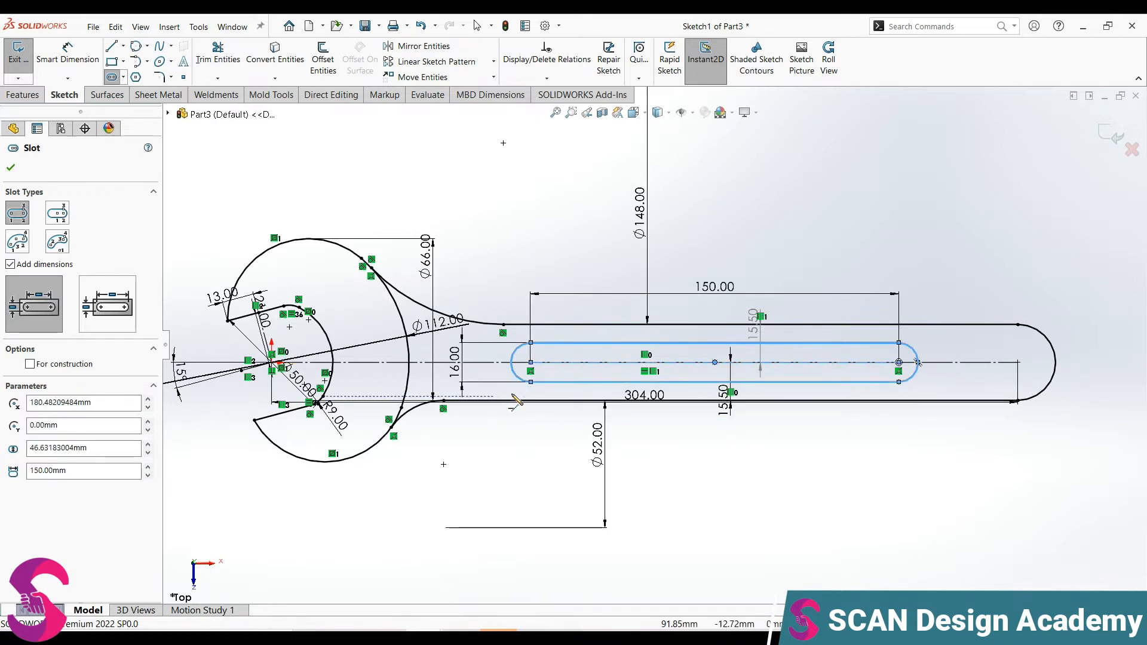
{"action": "key", "text": "Escape"}
- Dimension the distance from the origin to the slot's nearer arc center as 110 mm
{"action": "left_click", "coordinate": [482, 528]}
{"action": "left_click", "coordinate": [530, 362]}
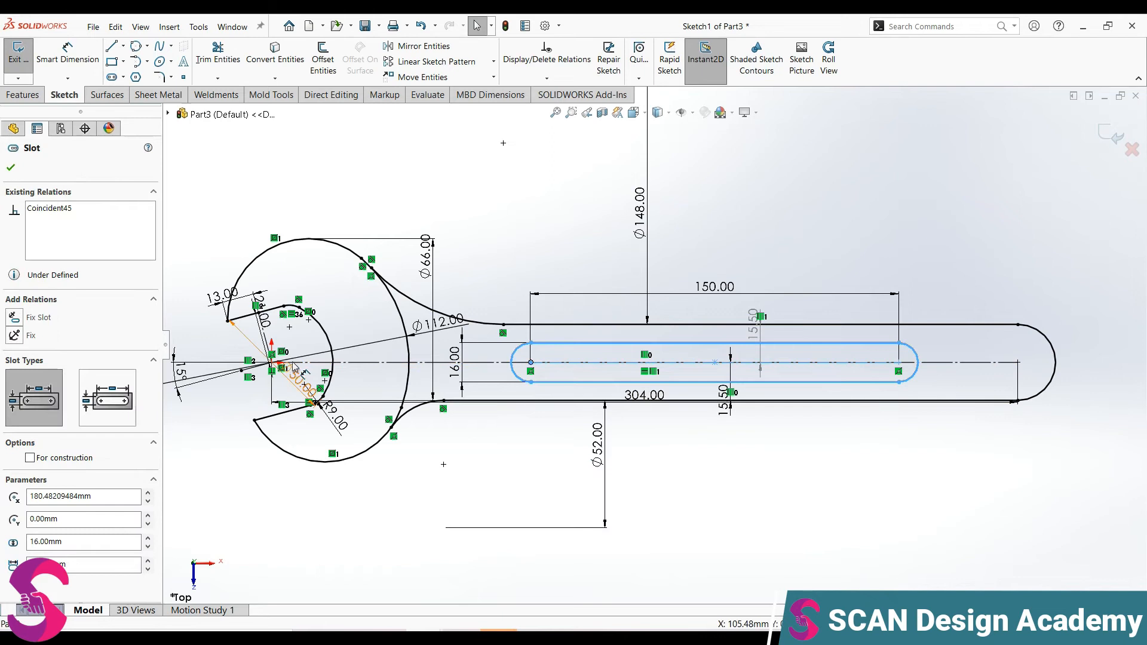
{"action": "scroll", "coordinate": [280, 367], "scroll_direction": "down", "scroll_amount": 5}
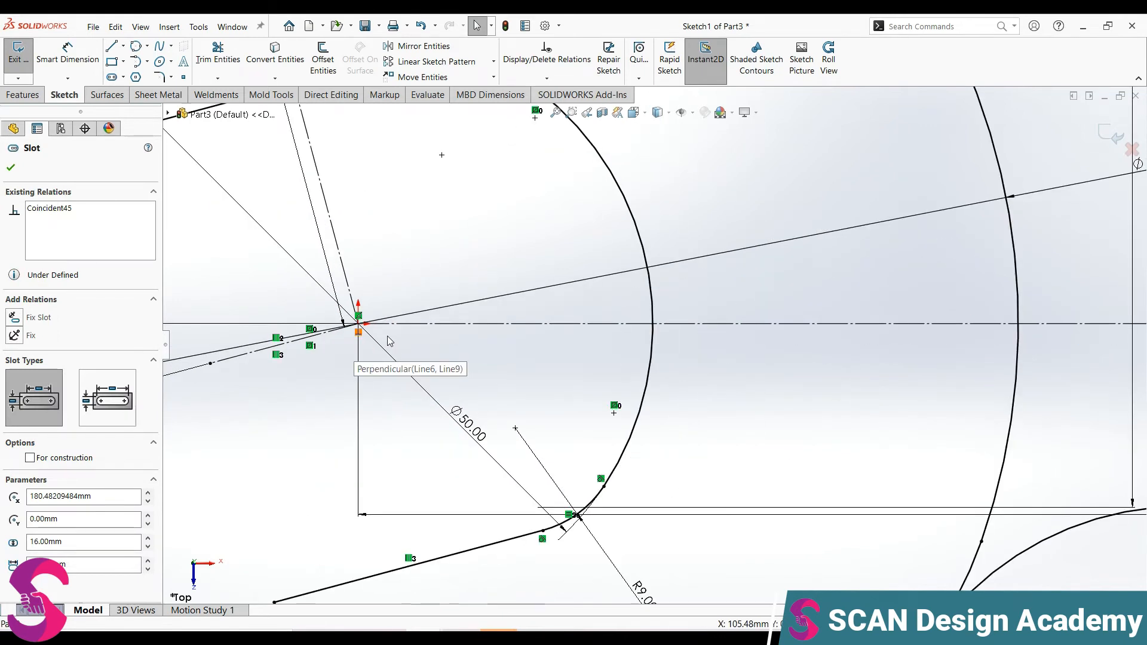
{"action": "left_click", "coordinate": [271, 363]}
{"action": "scroll", "coordinate": [561, 424], "scroll_direction": "up", "scroll_amount": 3}
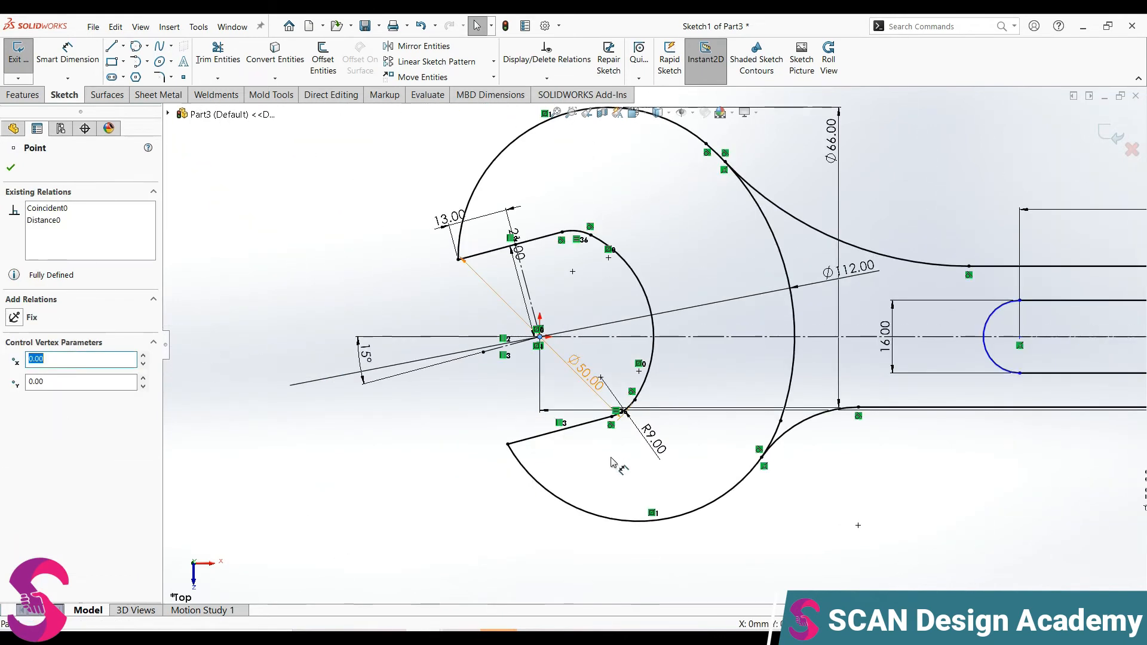
{"action": "left_click", "coordinate": [94, 68]}
{"action": "left_click", "coordinate": [1019, 346]}
{"action": "left_click", "coordinate": [861, 508]}
{"action": "type", "text": "110"}
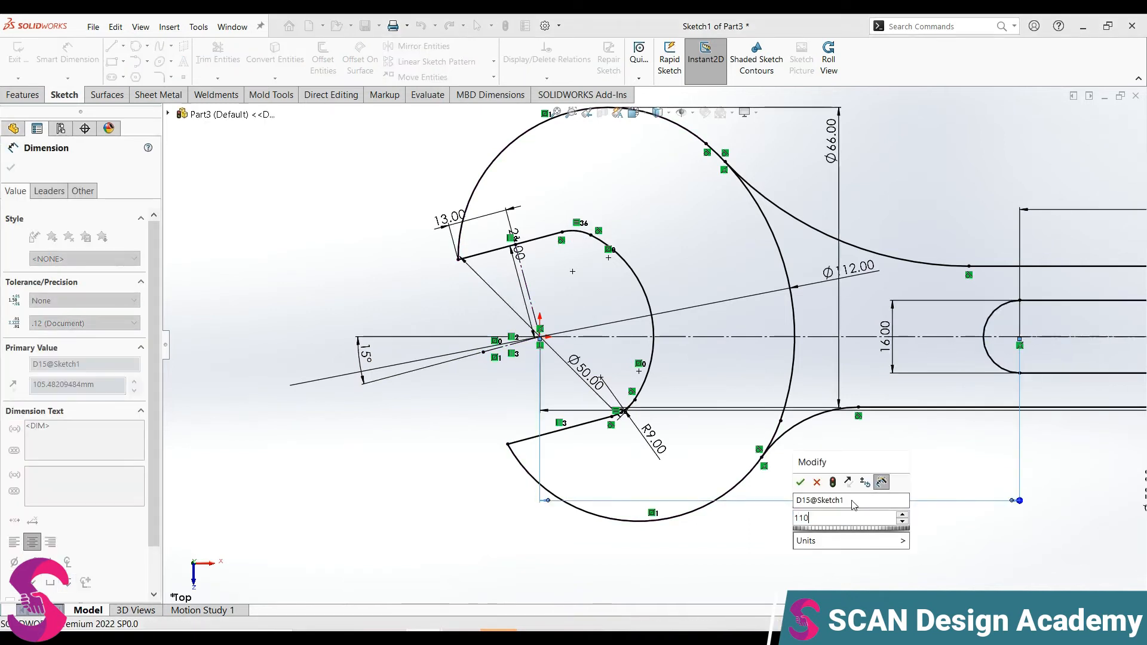
{"action": "key", "text": "Return"}
{"action": "scroll", "coordinate": [948, 442], "scroll_direction": "up", "scroll_amount": 4}
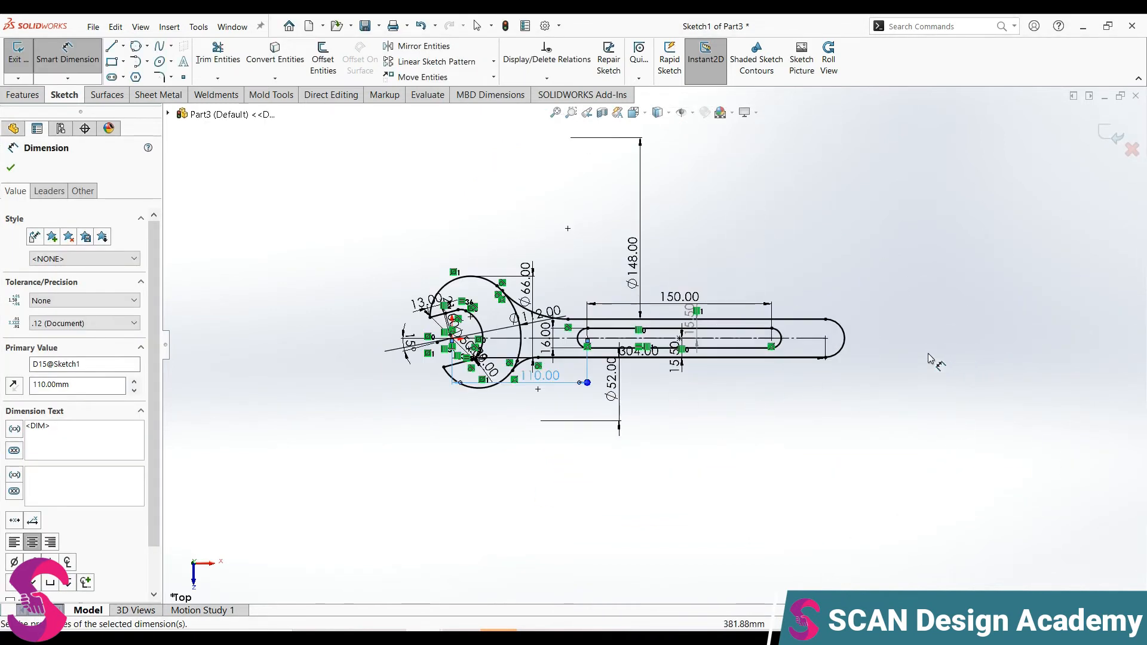
{"action": "scroll", "coordinate": [590, 353], "scroll_direction": "down", "scroll_amount": 3}
{"action": "scroll", "coordinate": [540, 326], "scroll_direction": "up", "scroll_amount": 1}
{"action": "key", "text": "Escape"}
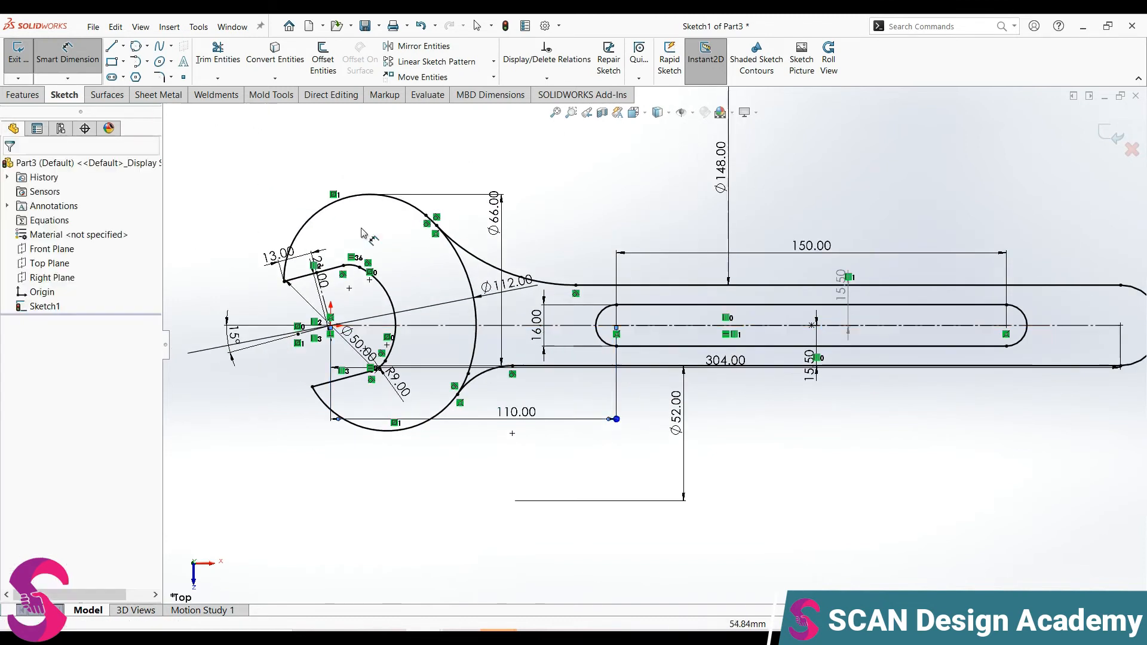
- Extrude the wrench head region of the sketch 14 mm with the Mid Plane end condition
{"action": "left_click", "coordinate": [22, 94]}
{"action": "left_click", "coordinate": [24, 60]}
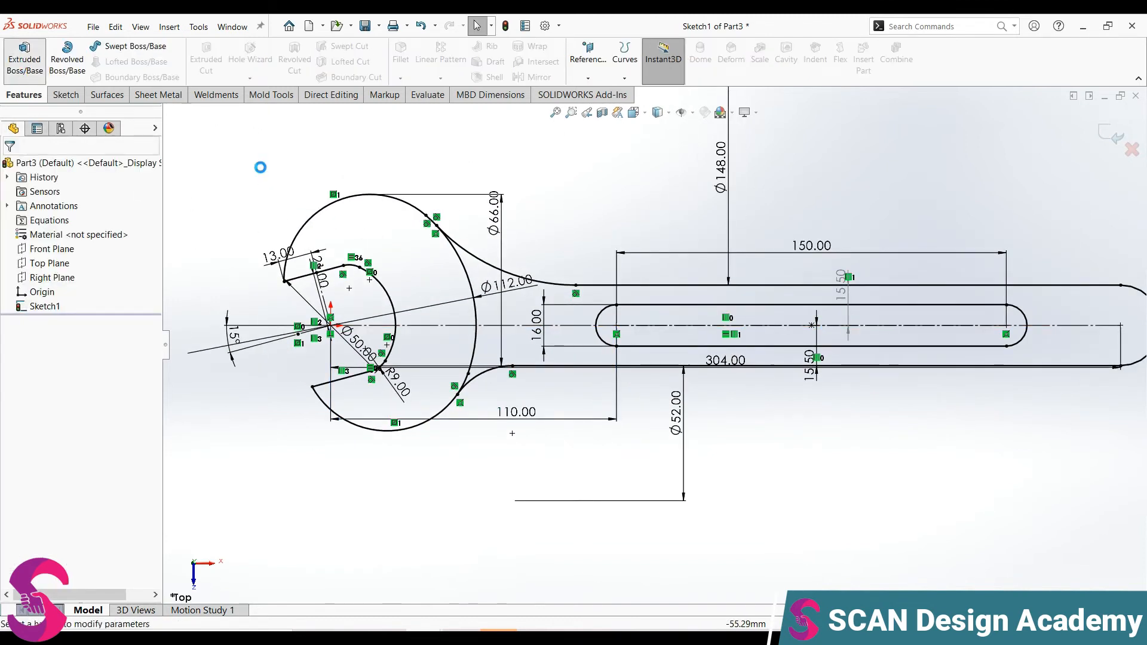
{"action": "scroll", "coordinate": [547, 392], "scroll_direction": "down", "scroll_amount": 2}
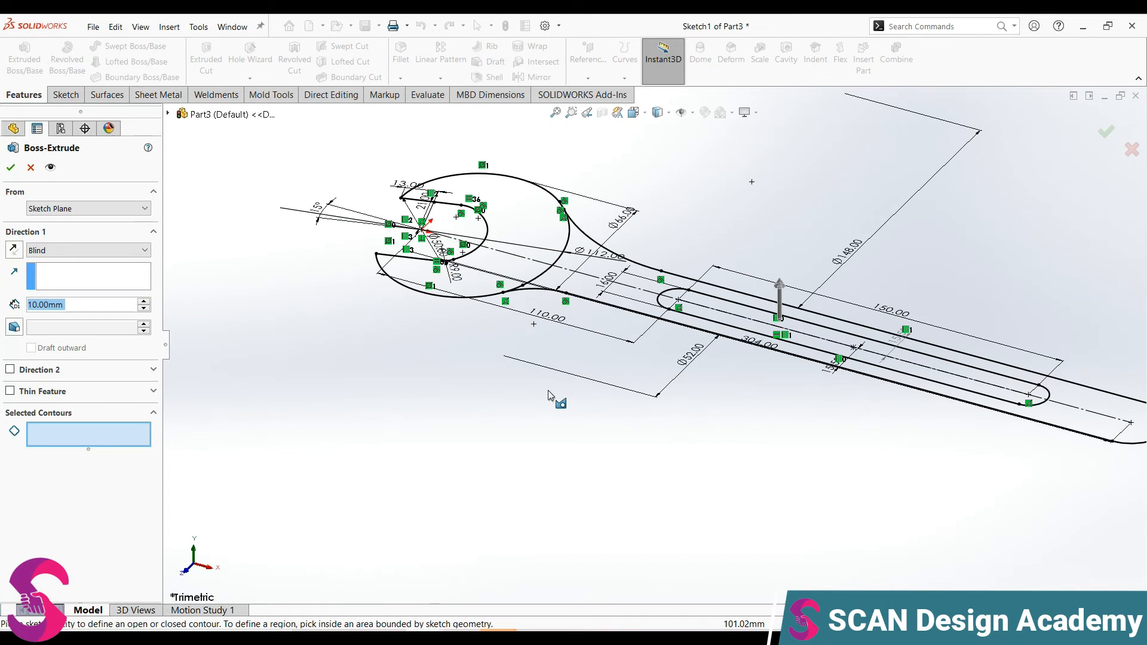
{"action": "left_click", "coordinate": [99, 249]}
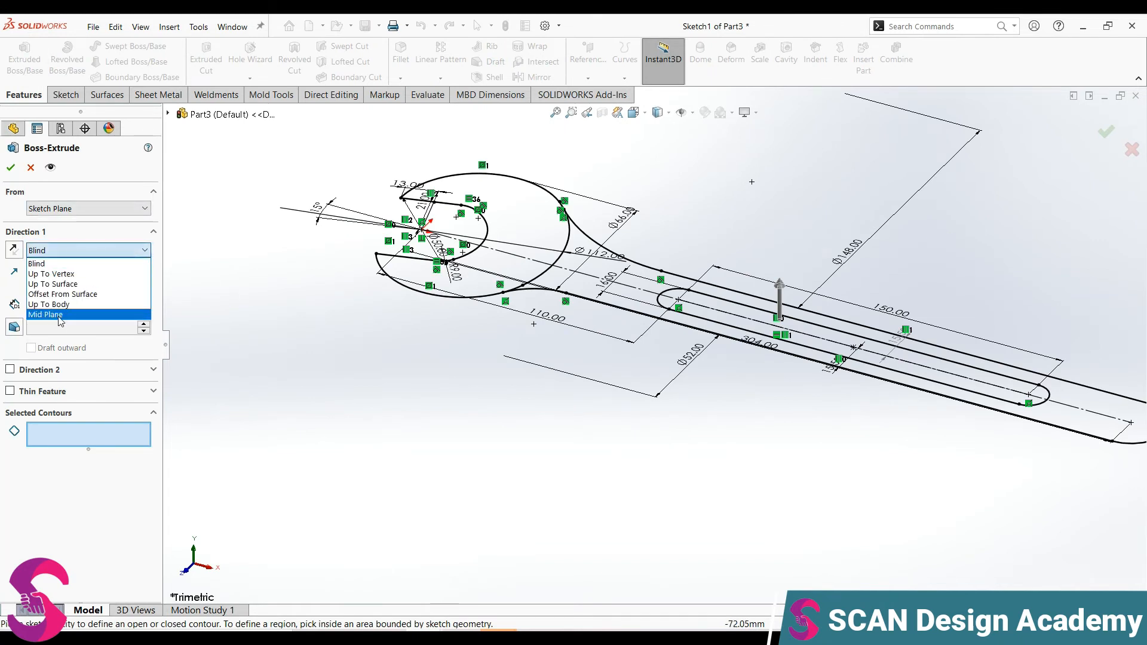
{"action": "left_click", "coordinate": [60, 317]}
{"action": "left_click", "coordinate": [459, 289]}
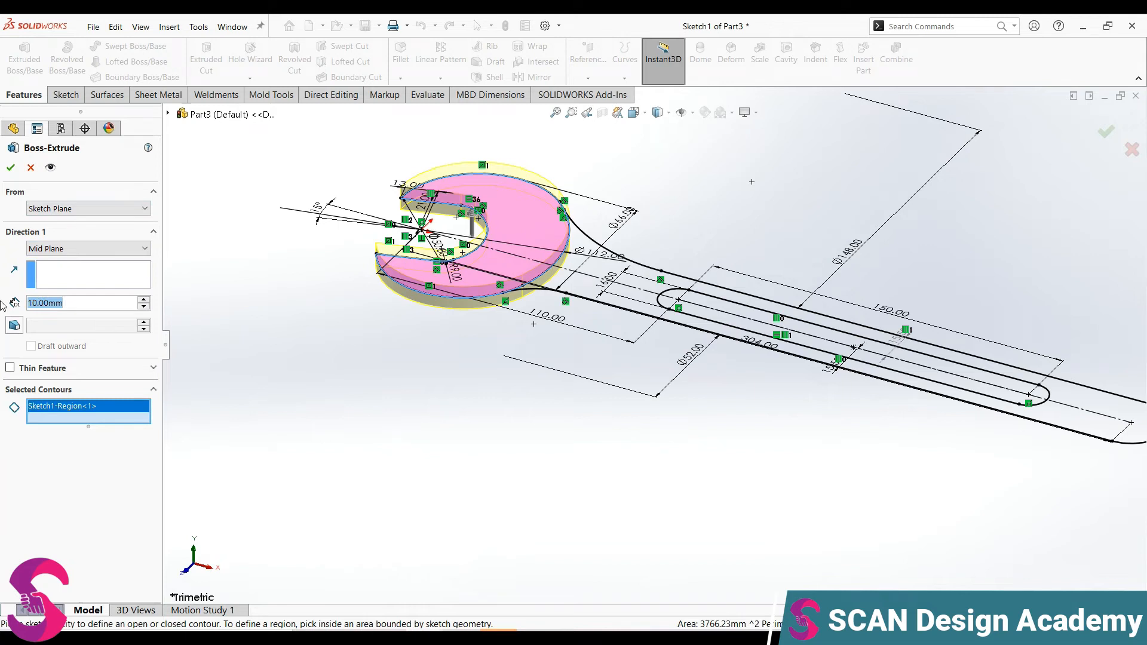
{"action": "type", "text": "14"}
{"action": "key", "text": "Return"}
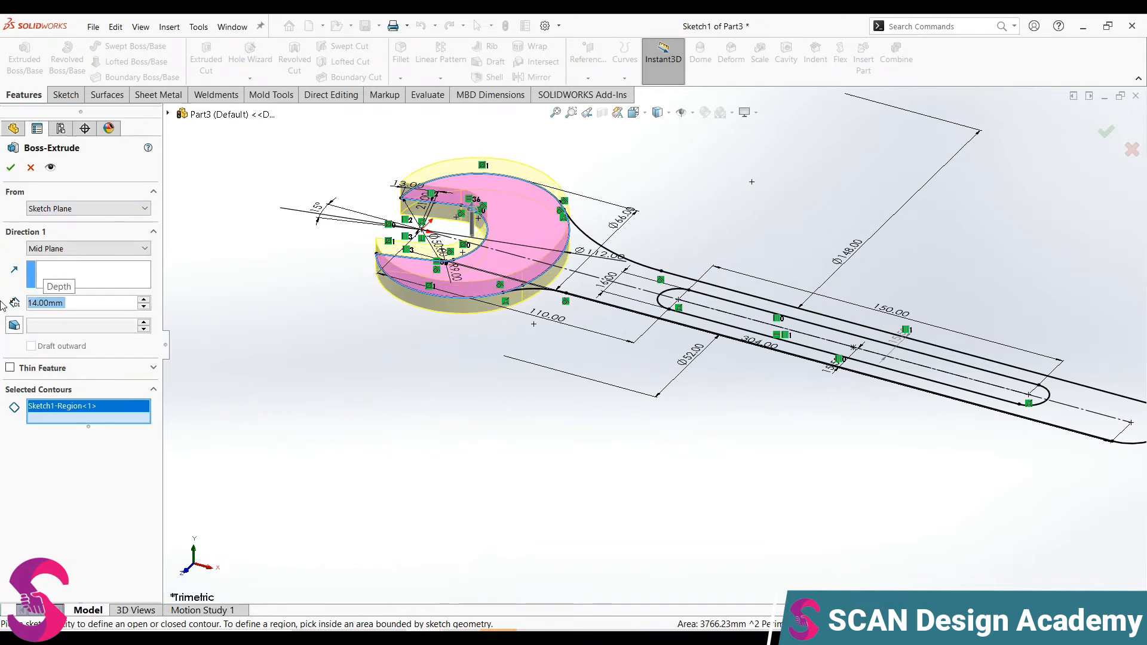
{"action": "left_click", "coordinate": [12, 168]}
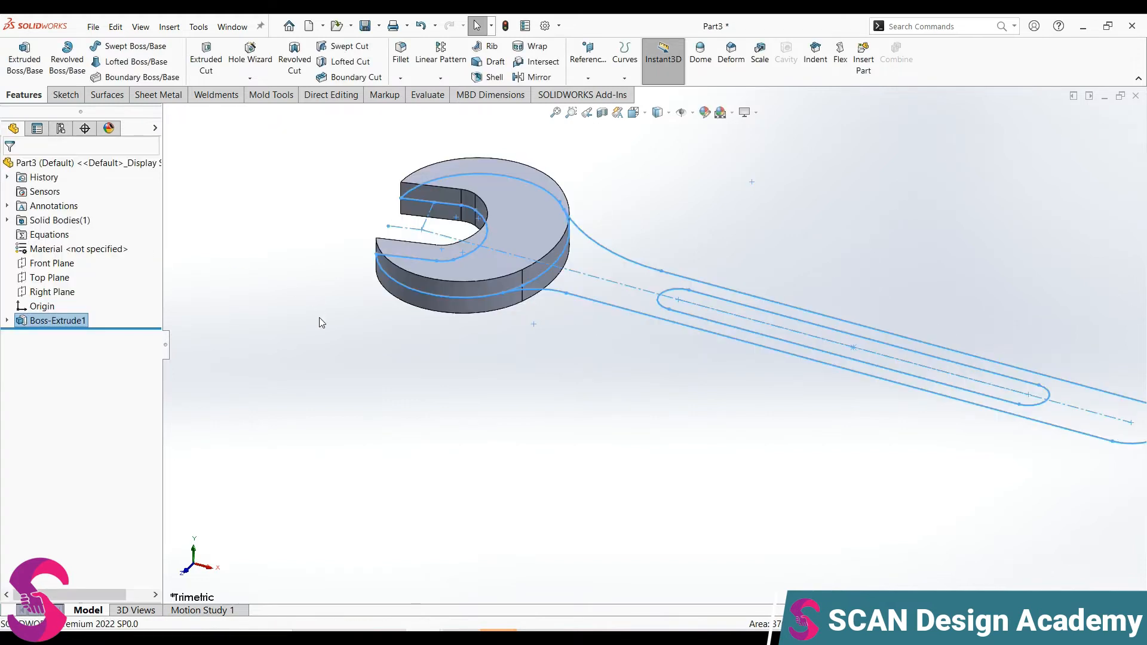
- Extrude the handle and inner slot regions of Sketch1 12 mm with the Mid Plane end condition, merged with the head
{"action": "left_click", "coordinate": [8, 320]}
{"action": "left_click", "coordinate": [58, 336]}
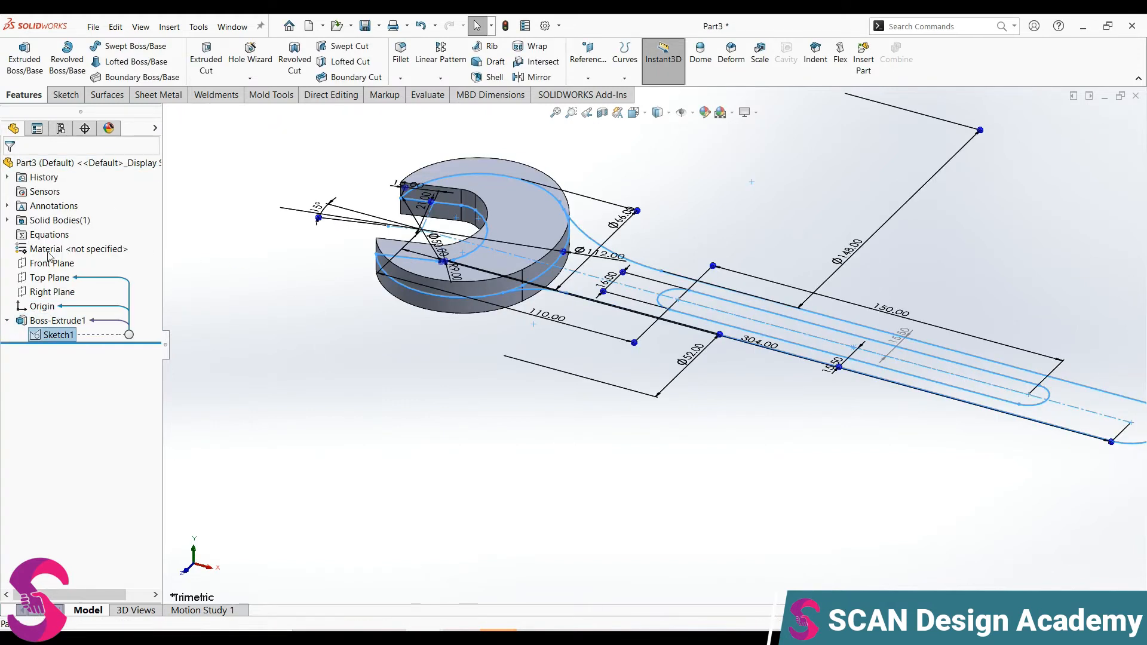
{"action": "left_click", "coordinate": [24, 58]}
{"action": "left_click", "coordinate": [638, 278]}
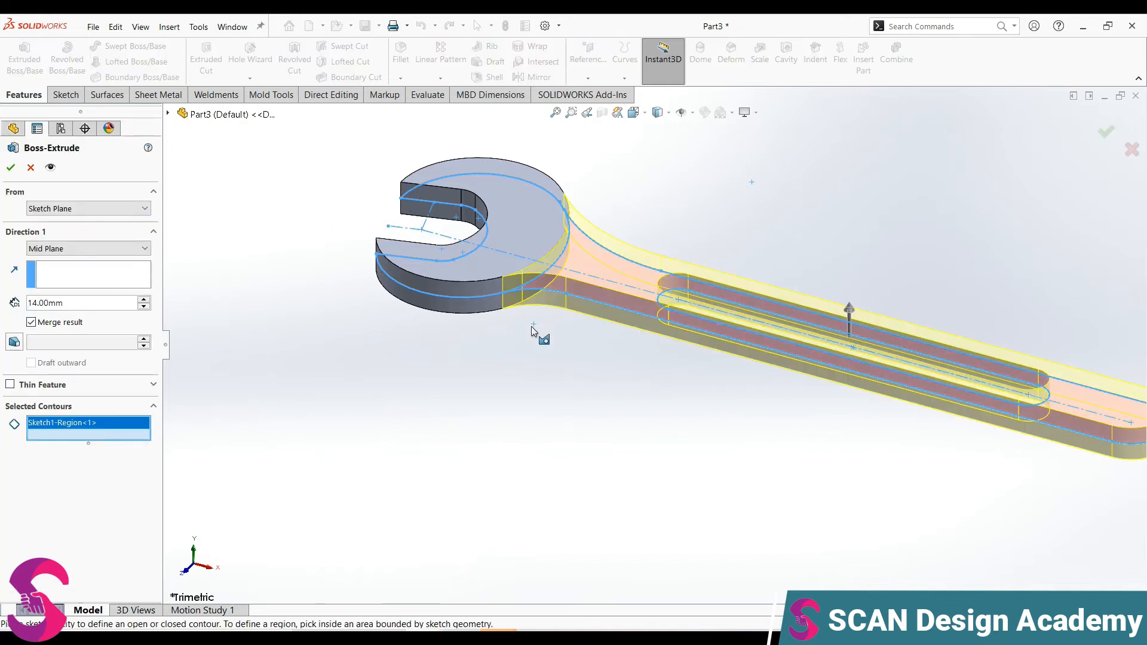
{"action": "middle_click_drag", "start_coordinate": [752, 310], "coordinate": [726, 303]}
{"action": "left_click", "coordinate": [723, 303]}
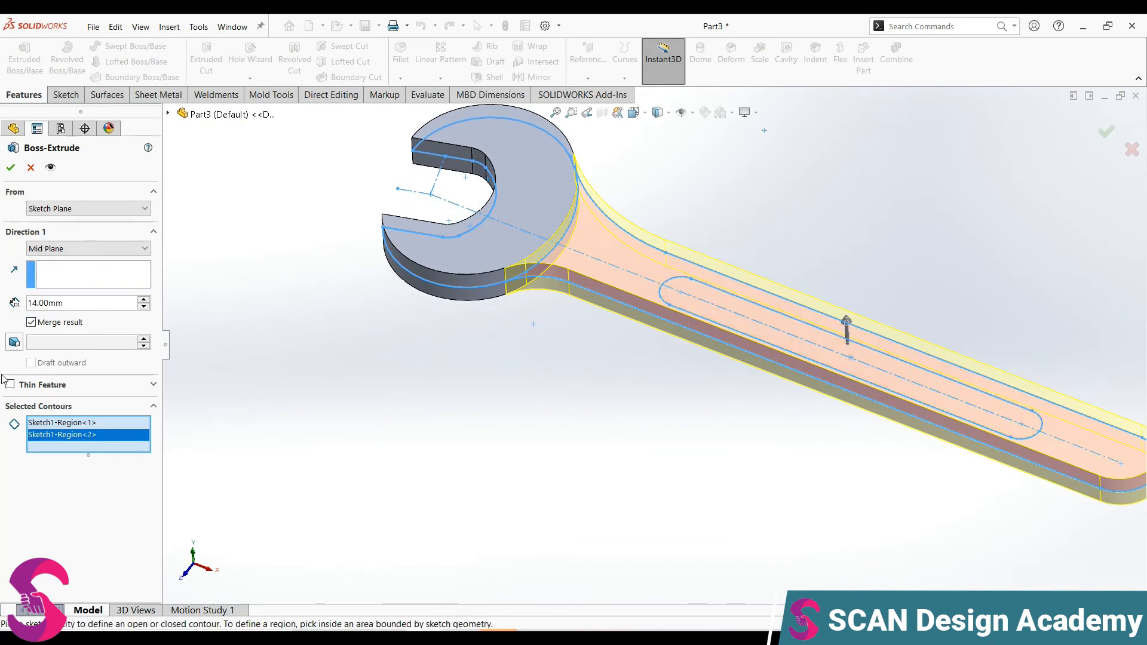
{"action": "type", "text": "12"}
{"action": "key", "text": "Return"}
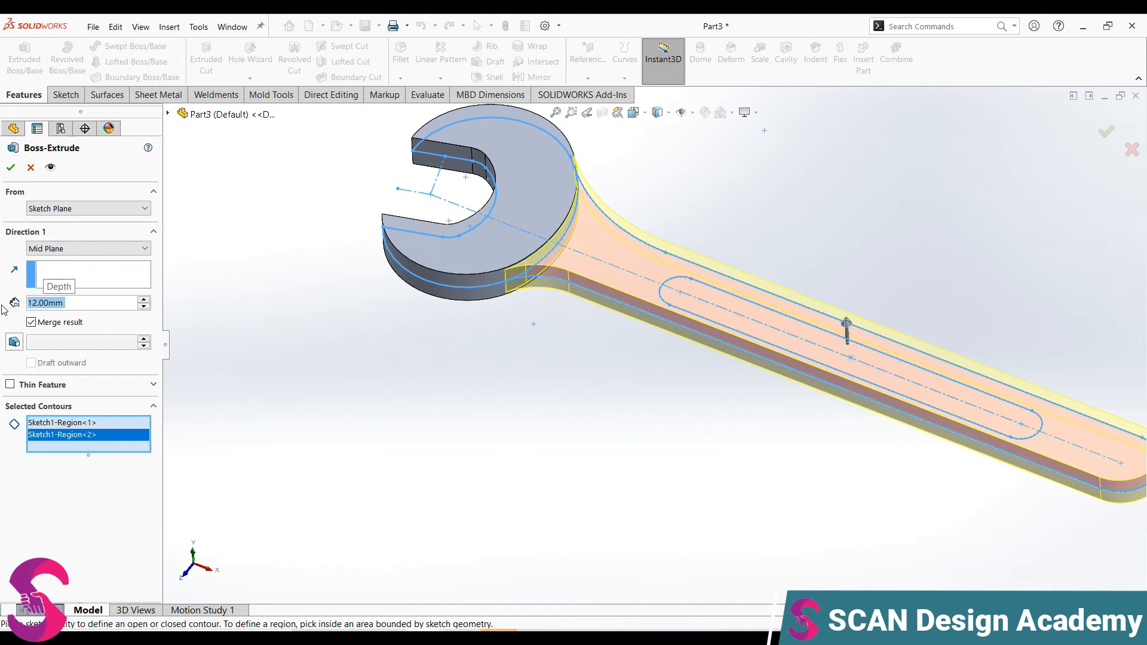
{"action": "left_click", "coordinate": [10, 168]}
{"action": "scroll", "coordinate": [722, 364], "scroll_direction": "up", "scroll_amount": 5}
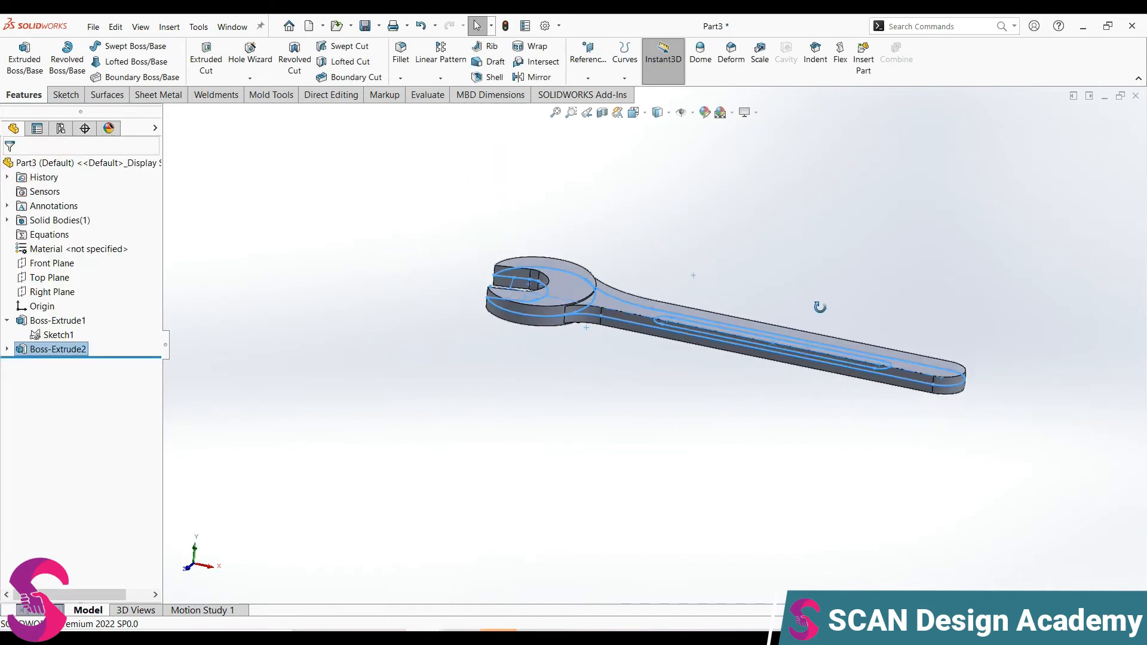
- Start an extruded cut from Sketch1 with the handle's slot region as the selected contour
{"action": "left_click", "coordinate": [8, 350]}
{"action": "left_click", "coordinate": [42, 363]}
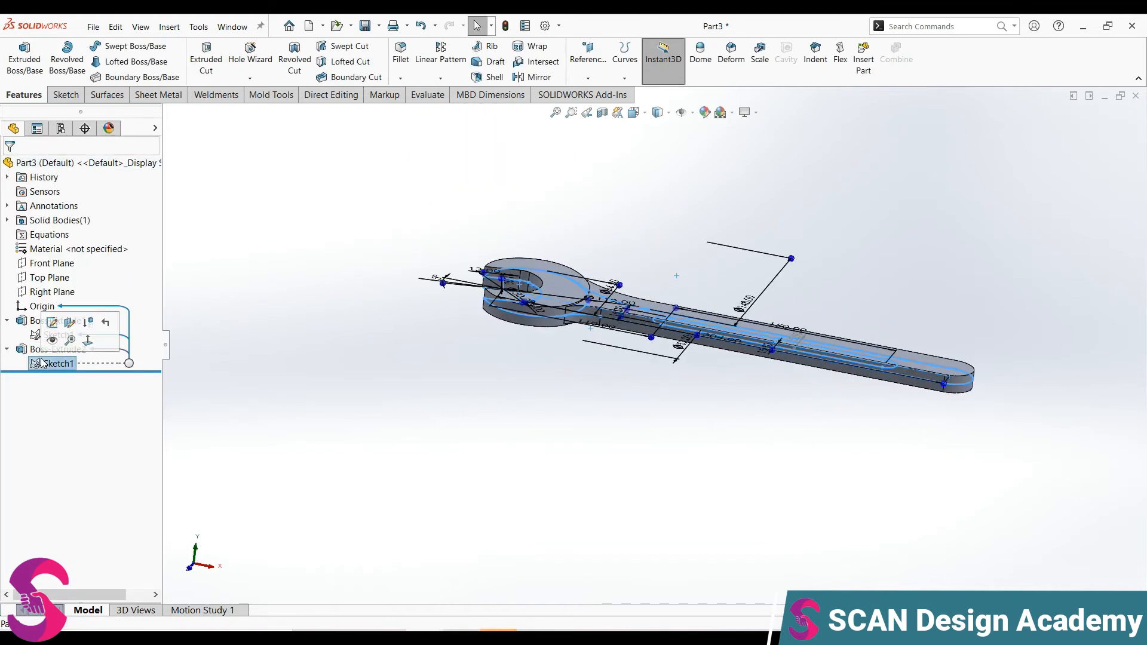
{"action": "left_click", "coordinate": [207, 58]}
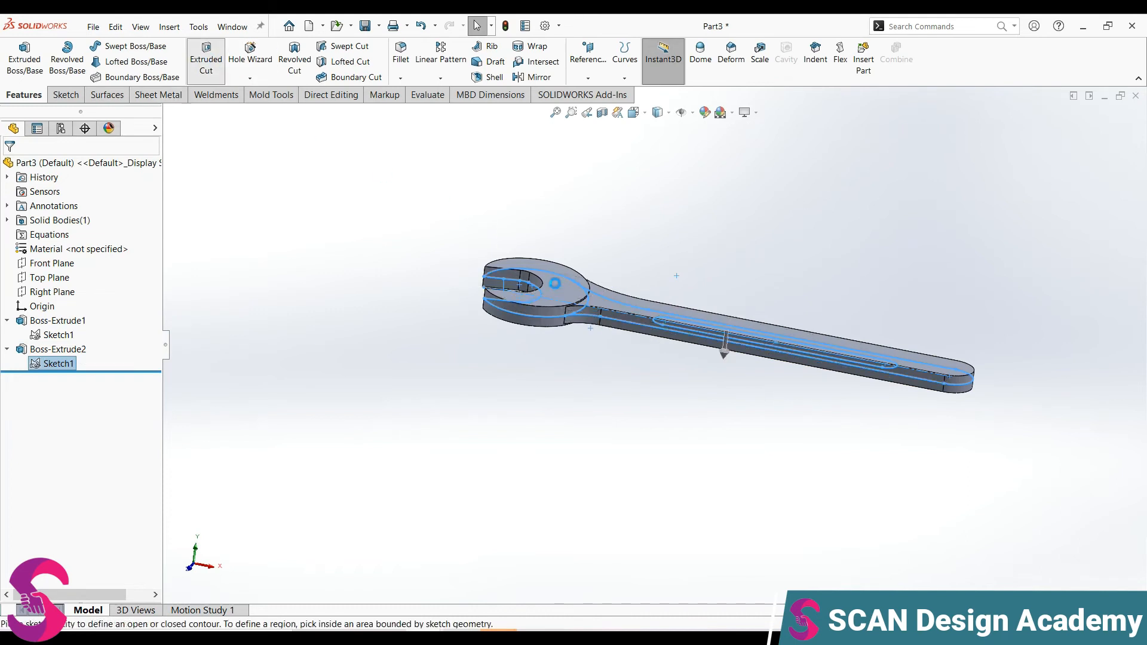
{"action": "scroll", "coordinate": [720, 311], "scroll_direction": "down", "scroll_amount": 5}
{"action": "scroll", "coordinate": [661, 363], "scroll_direction": "down", "scroll_amount": 3}
{"action": "left_click", "coordinate": [640, 375]}
{"action": "middle_click_drag", "start_coordinate": [643, 377], "coordinate": [608, 411]}
- Cut the slot recess Blind 1 mm deep into the handle, starting from the handle's upper face
{"action": "left_click", "coordinate": [63, 249]}
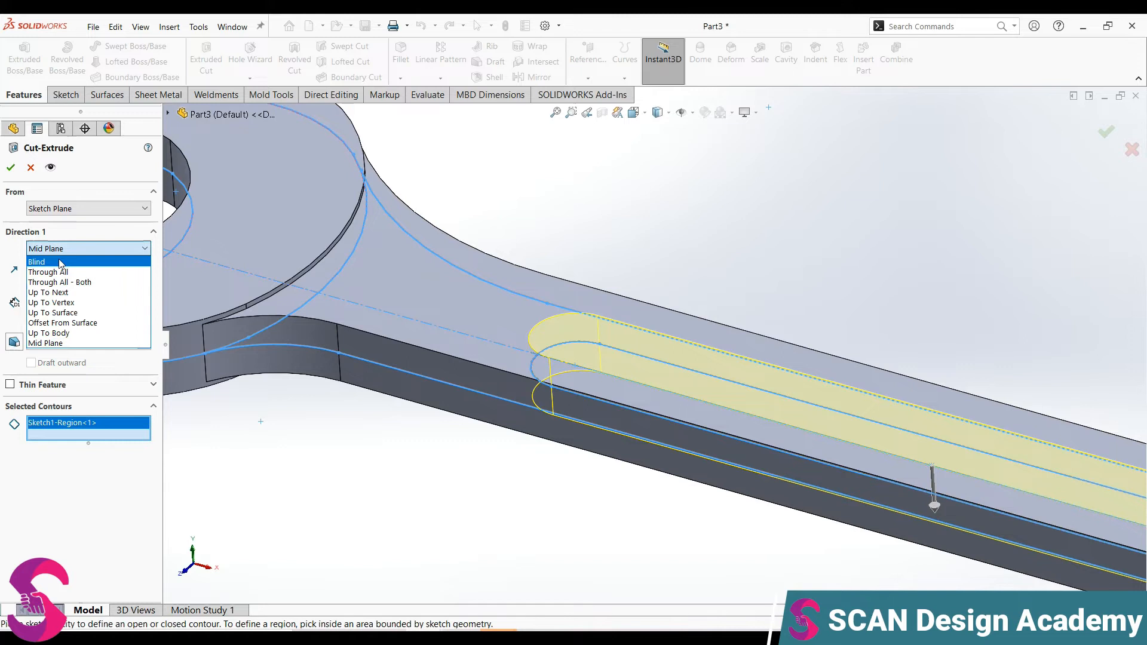
{"action": "left_click", "coordinate": [62, 261]}
{"action": "left_click", "coordinate": [66, 209]}
{"action": "left_click", "coordinate": [65, 232]}
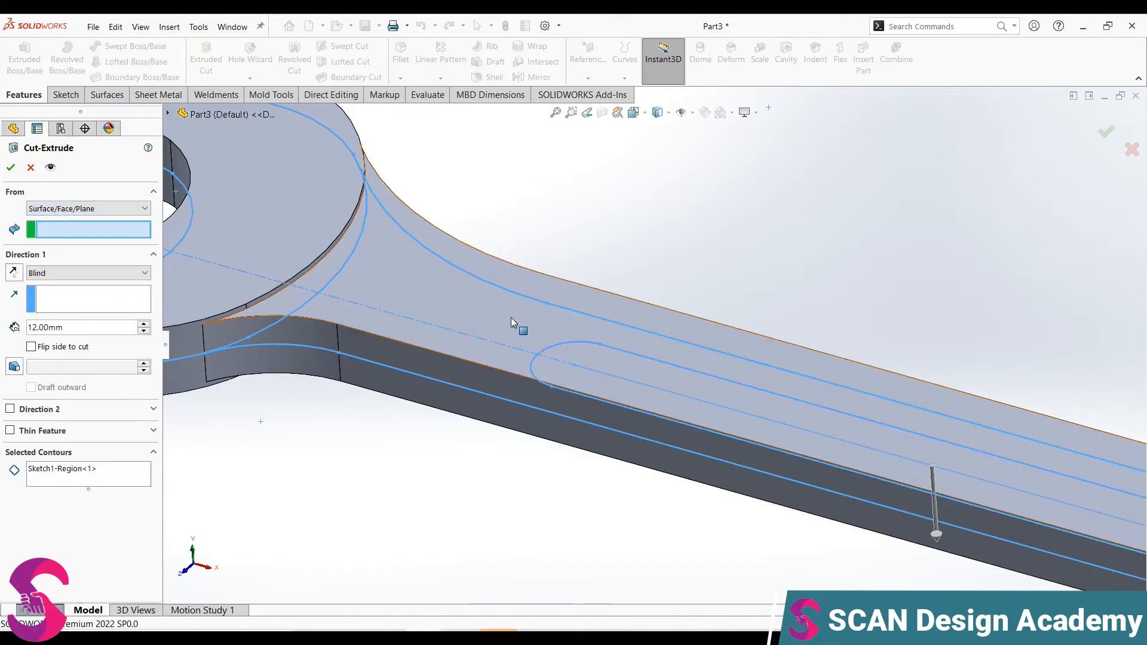
{"action": "left_click", "coordinate": [511, 317]}
{"action": "scroll", "coordinate": [510, 382], "scroll_direction": "up", "scroll_amount": 3}
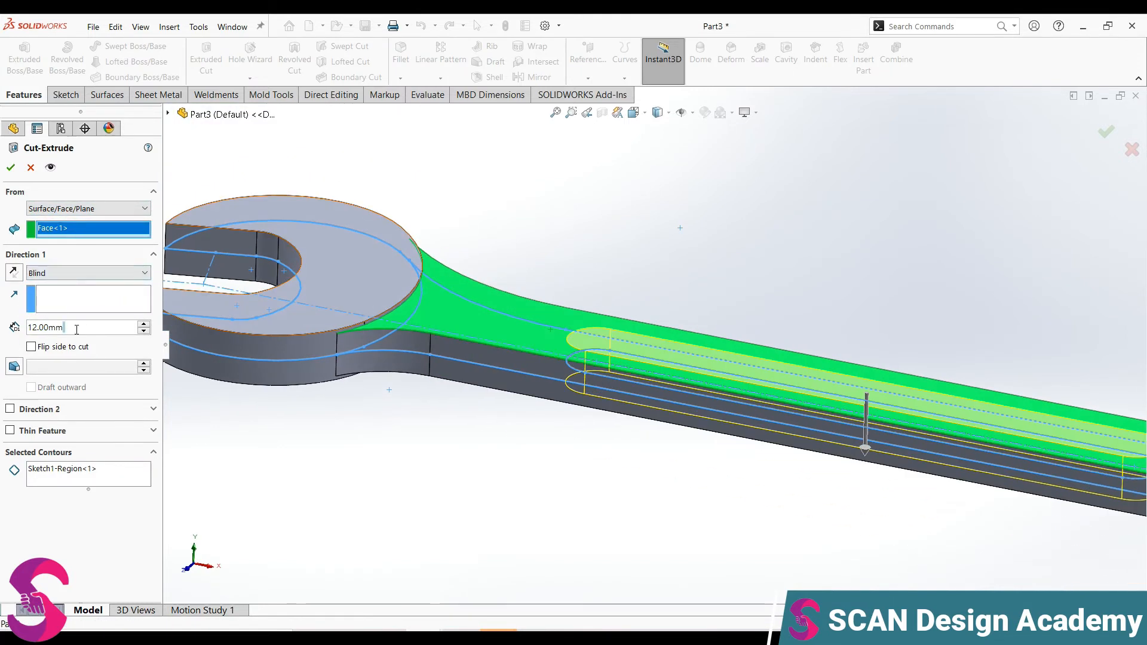
{"action": "type", "text": "1"}
{"action": "key", "text": "Return"}
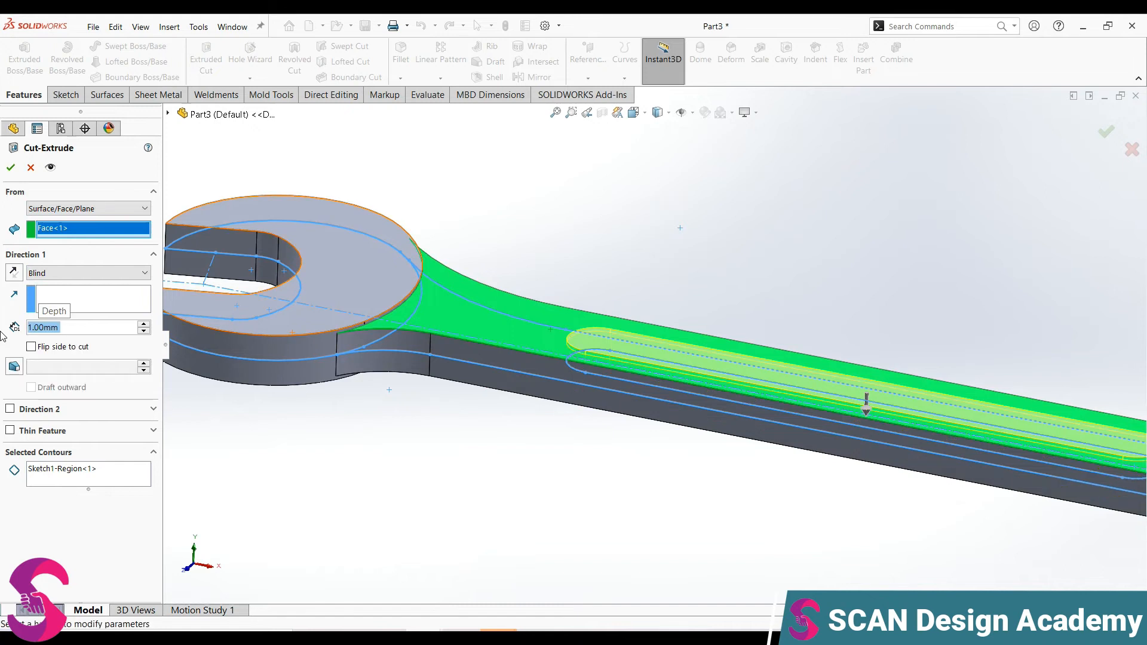
{"action": "left_click", "coordinate": [14, 273]}
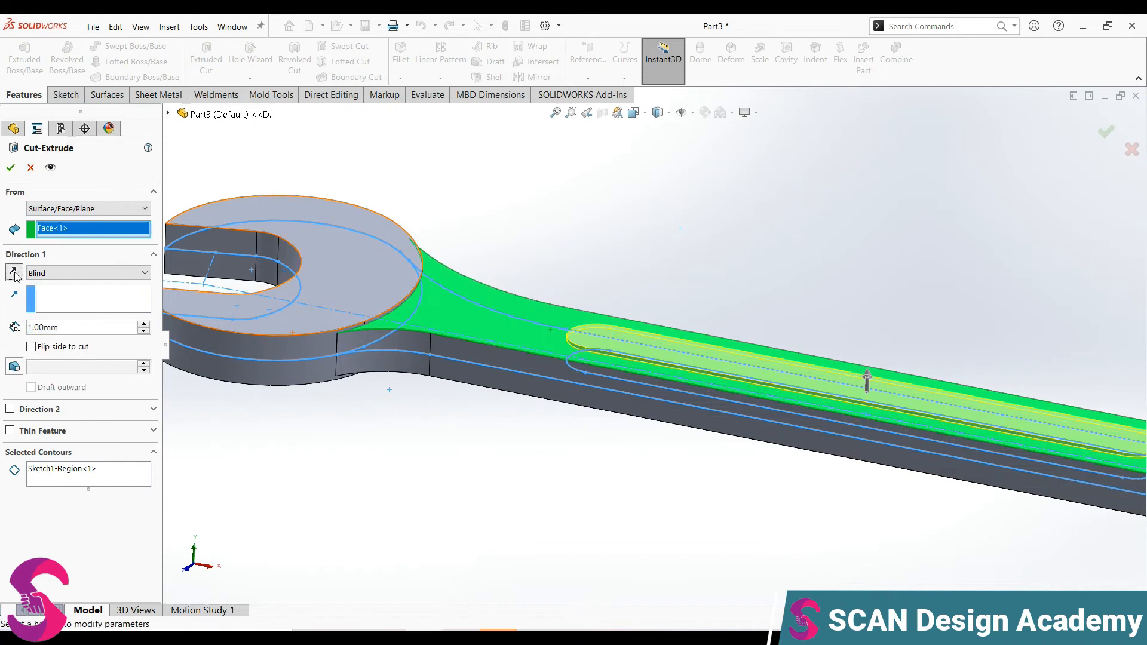
{"action": "left_click", "coordinate": [14, 273]}
{"action": "left_click", "coordinate": [7, 169]}
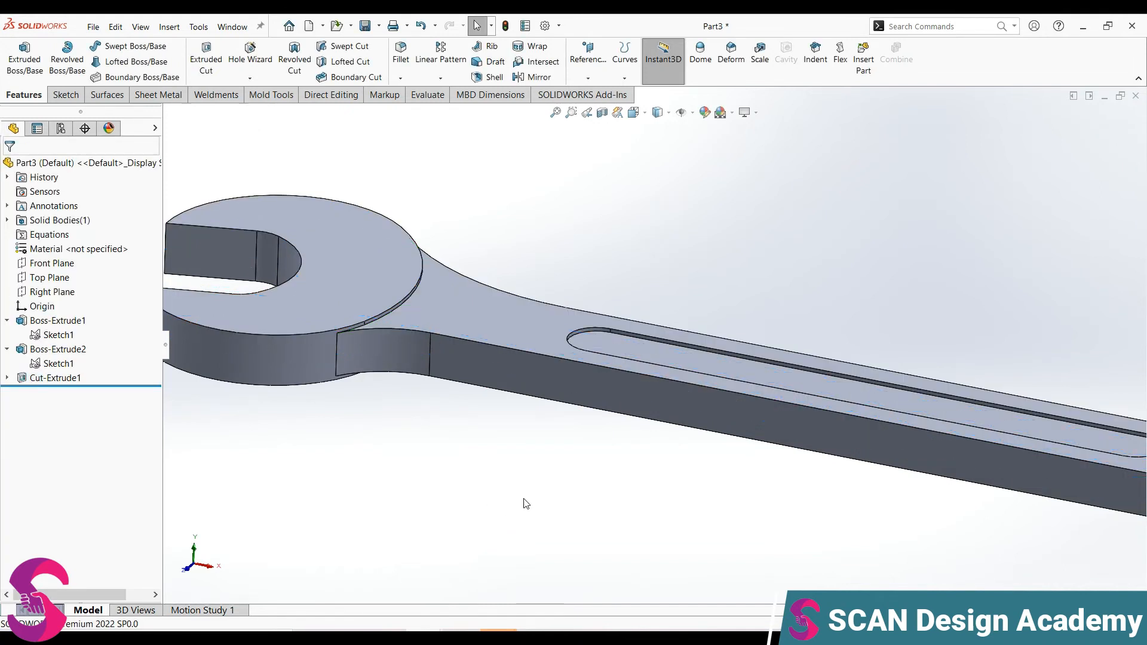
- Mirror the handle's slot cut about the Top Plane
{"action": "left_click", "coordinate": [47, 278]}
{"action": "left_click", "coordinate": [539, 77]}
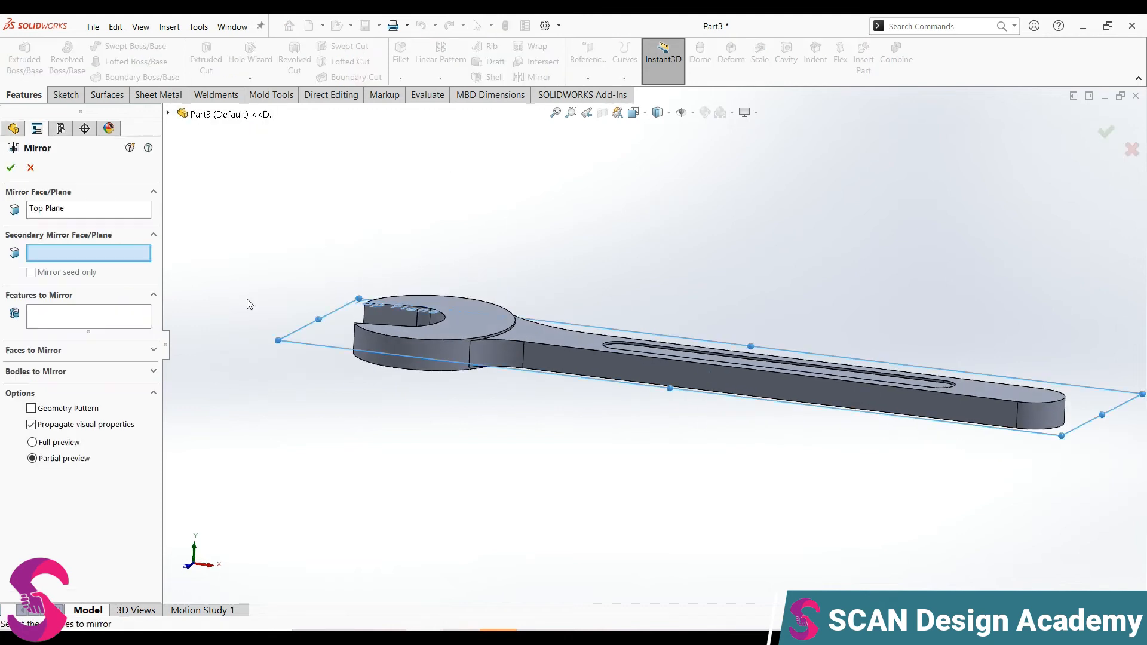
{"action": "left_click", "coordinate": [91, 327]}
{"action": "middle_click_drag", "start_coordinate": [515, 345], "coordinate": [630, 367]}
{"action": "left_click", "coordinate": [660, 350]}
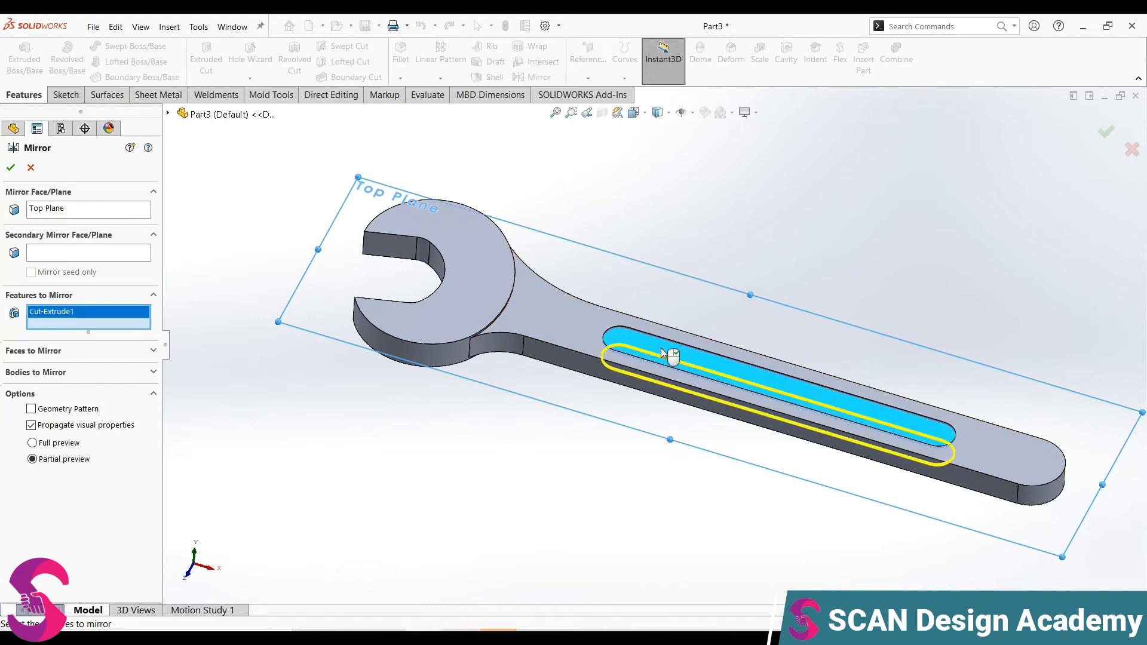
{"action": "left_click", "coordinate": [11, 167]}
{"action": "middle_click_drag", "start_coordinate": [568, 399], "coordinate": [571, 323]}
- Reopen the slot mirror feature and examine its full preview on both sides of the handle, discarding any change
{"action": "left_click", "coordinate": [58, 393]}
{"action": "left_click", "coordinate": [72, 365]}
{"action": "middle_click_drag", "start_coordinate": [586, 442], "coordinate": [606, 377]}
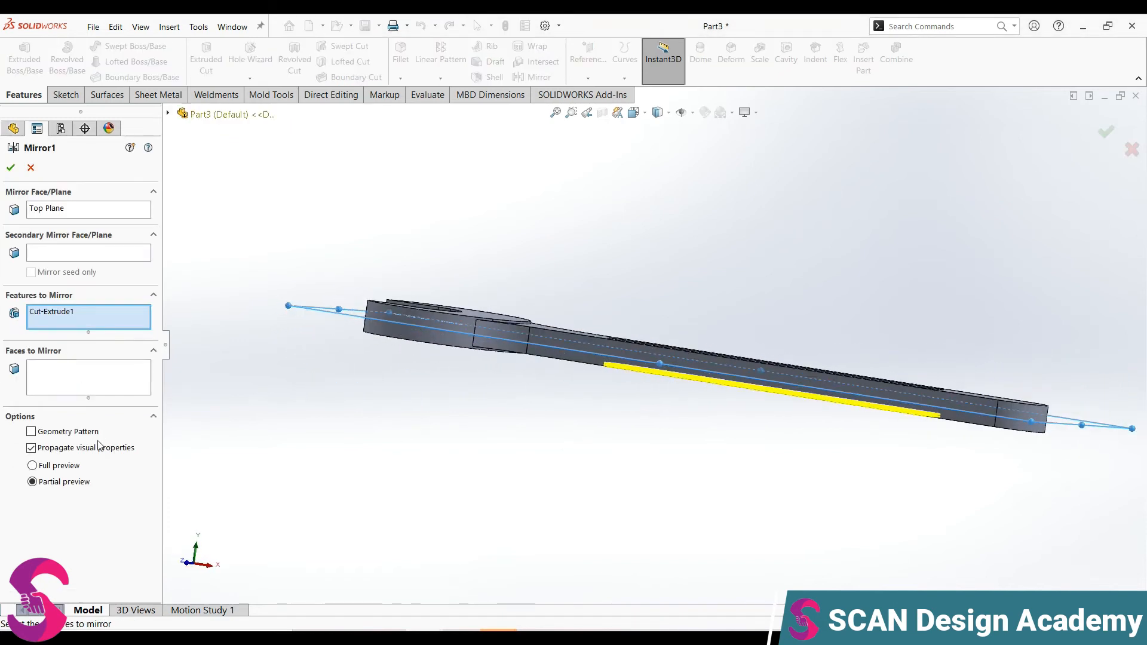
{"action": "left_click", "coordinate": [60, 466]}
{"action": "middle_click_drag", "start_coordinate": [404, 330], "coordinate": [310, 341]}
{"action": "key", "text": "space"}
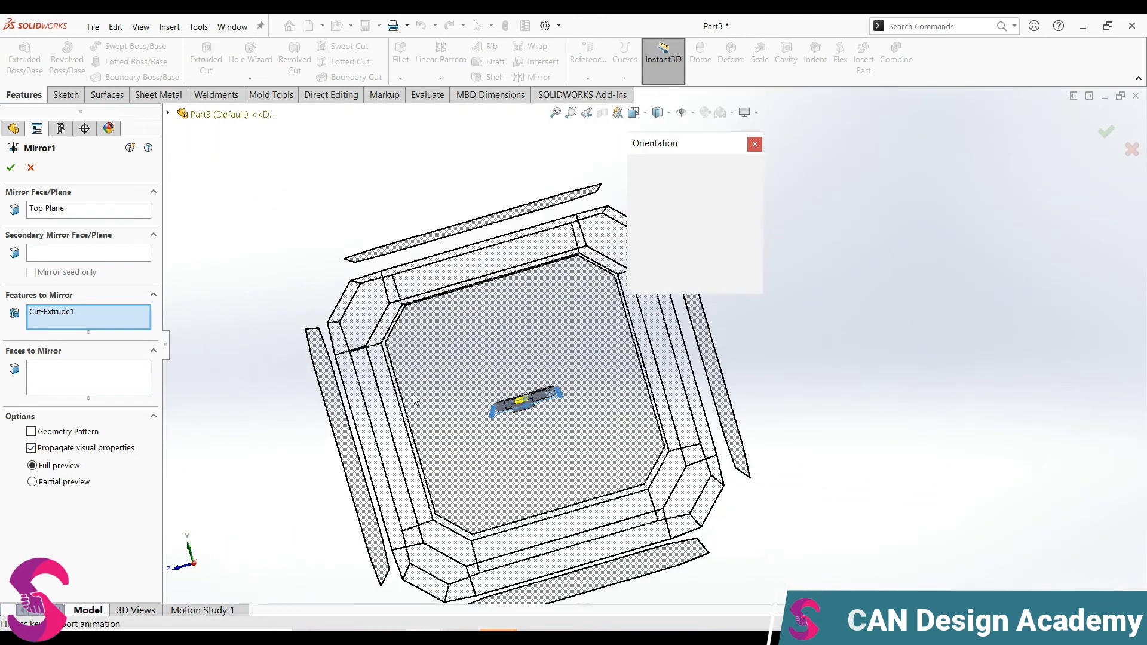
{"action": "left_click", "coordinate": [442, 400]}
{"action": "scroll", "coordinate": [651, 365], "scroll_direction": "up", "scroll_amount": 2}
{"action": "middle_click_drag", "start_coordinate": [652, 367], "coordinate": [775, 447]}
{"action": "scroll", "coordinate": [504, 347], "scroll_direction": "up", "scroll_amount": 2}
{"action": "middle_click_drag", "start_coordinate": [502, 346], "coordinate": [239, 348]}
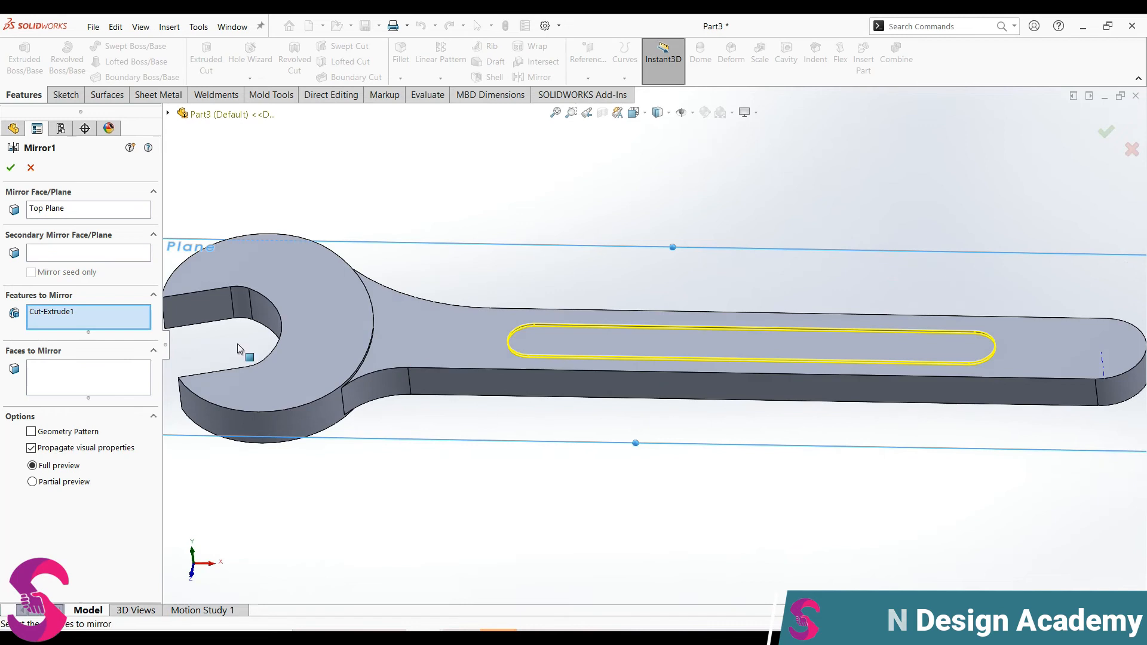
{"action": "left_click", "coordinate": [30, 170]}
- Delete the mirror feature of the slot cut
{"action": "left_click", "coordinate": [396, 473]}
{"action": "scroll", "coordinate": [399, 460], "scroll_direction": "up", "scroll_amount": 1}
{"action": "left_click", "coordinate": [38, 390]}
{"action": "key", "text": "Delete"}
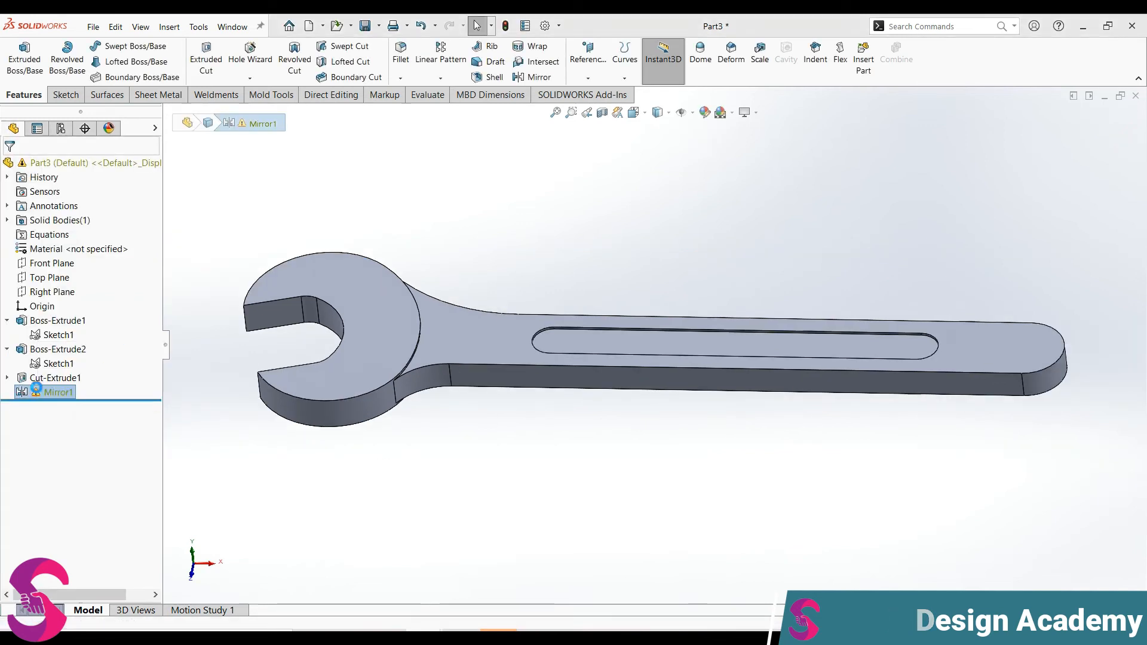
{"action": "left_click", "coordinate": [538, 78]}
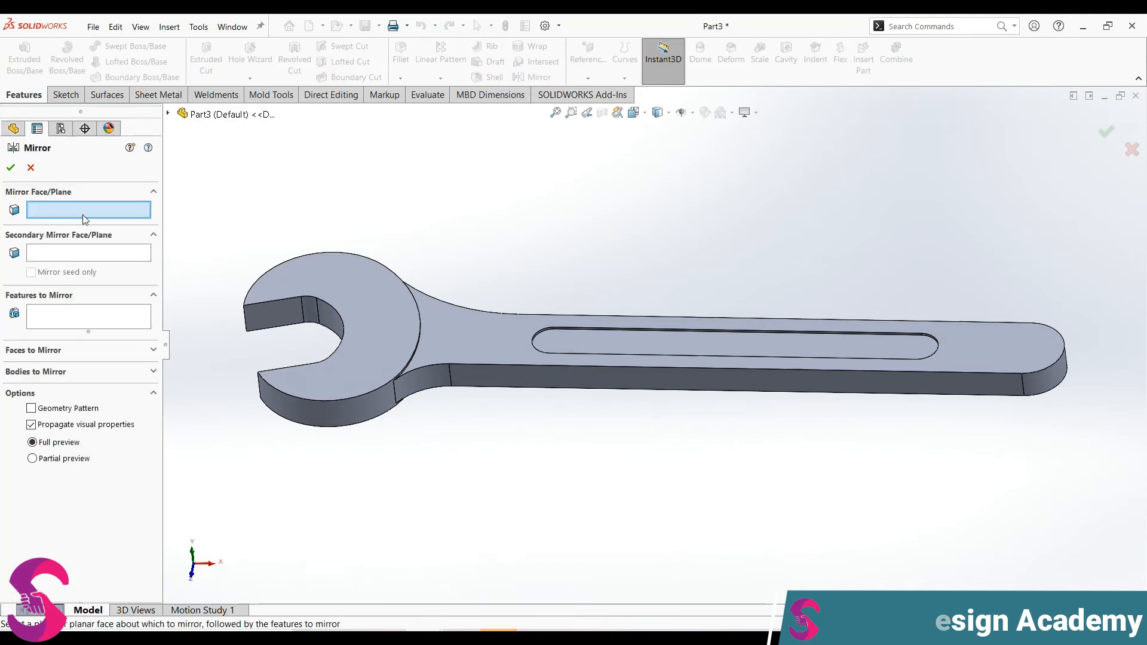
{"action": "left_click", "coordinate": [170, 113]}
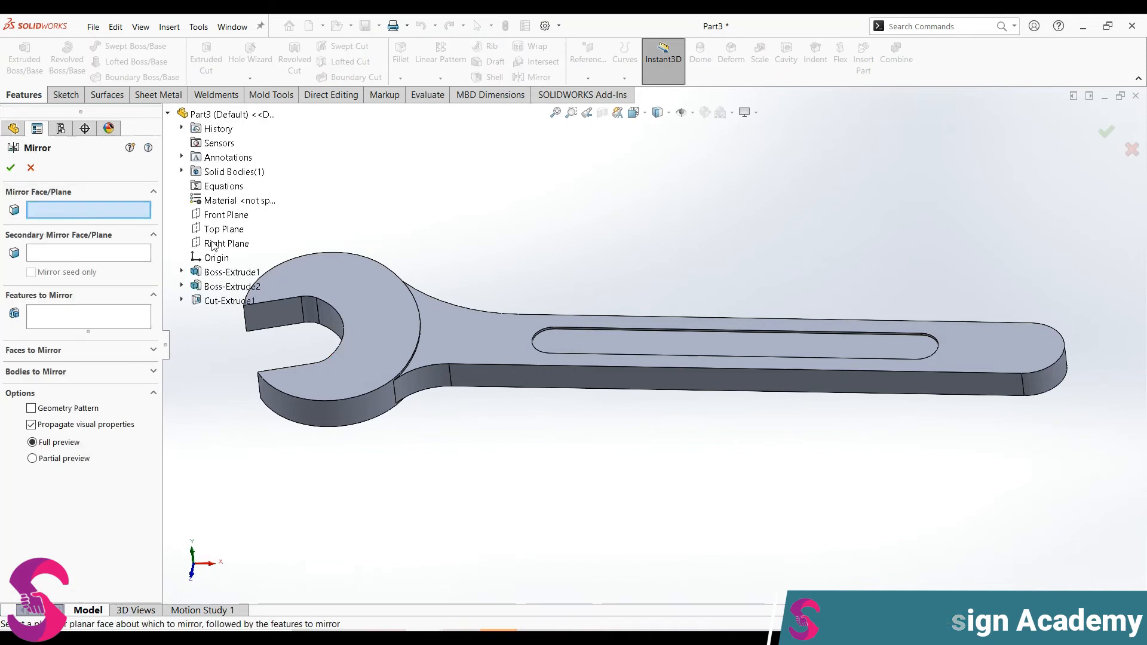
{"action": "left_click", "coordinate": [219, 243]}
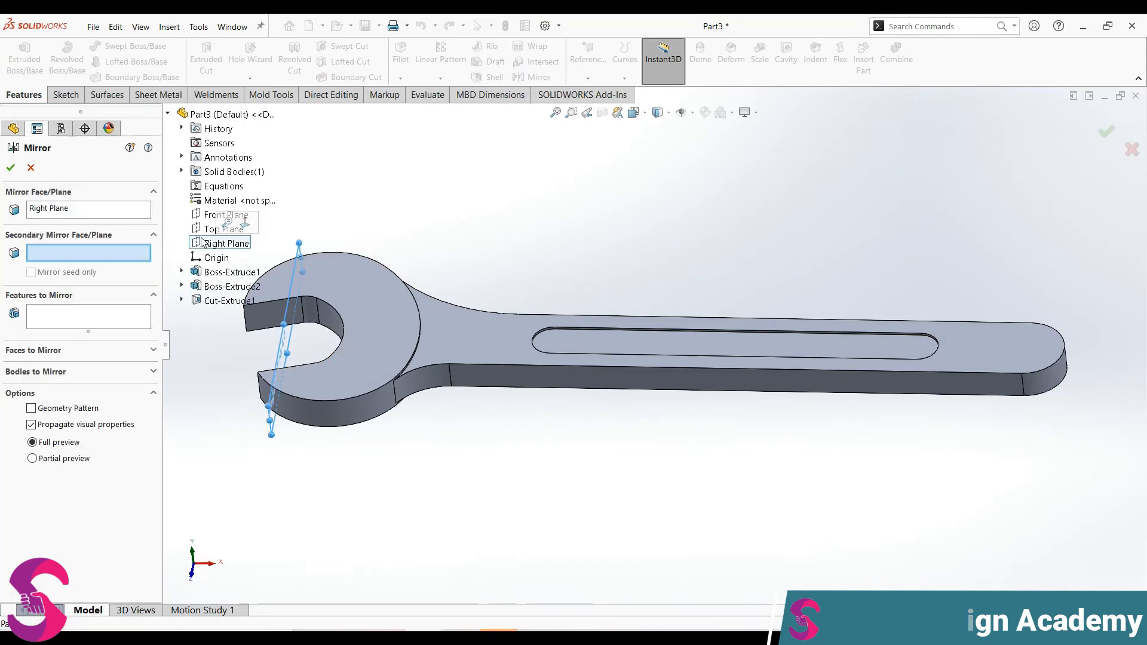
{"action": "right_click", "coordinate": [85, 214]}
{"action": "left_click", "coordinate": [110, 218]}
{"action": "left_click", "coordinate": [214, 232]}
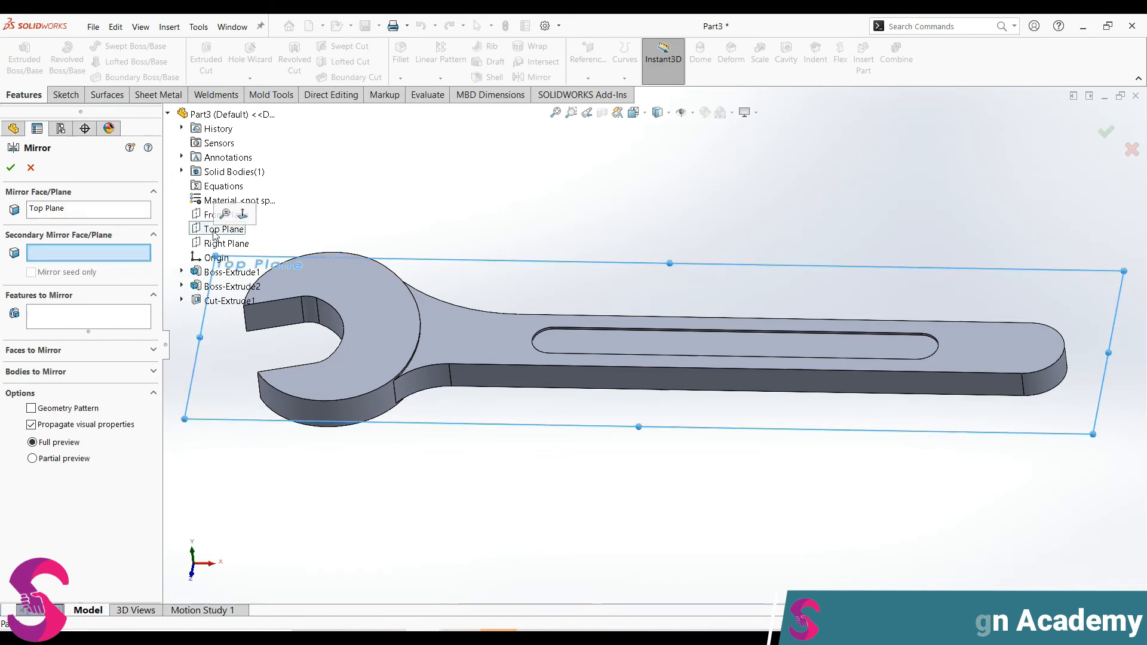
{"action": "left_click", "coordinate": [78, 328]}
{"action": "left_click", "coordinate": [561, 335]}
{"action": "middle_click_drag", "start_coordinate": [561, 335], "coordinate": [514, 334]}
{"action": "right_click", "coordinate": [59, 318]}
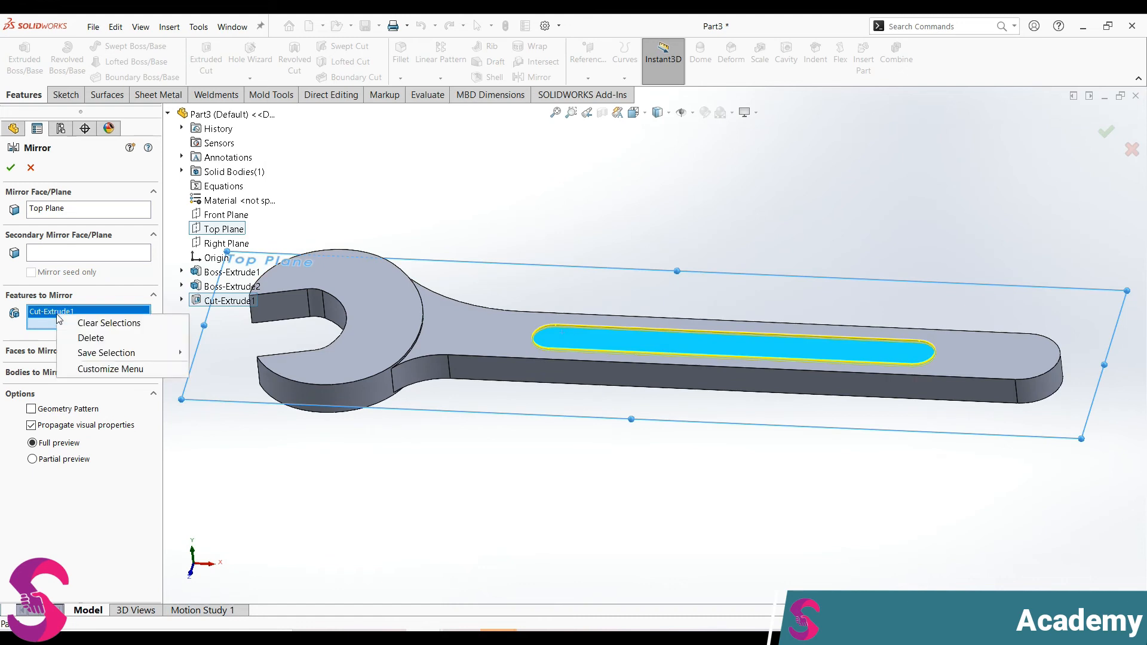
{"action": "right_click", "coordinate": [61, 216]}
{"action": "left_click", "coordinate": [90, 223]}
{"action": "left_click", "coordinate": [213, 216]}
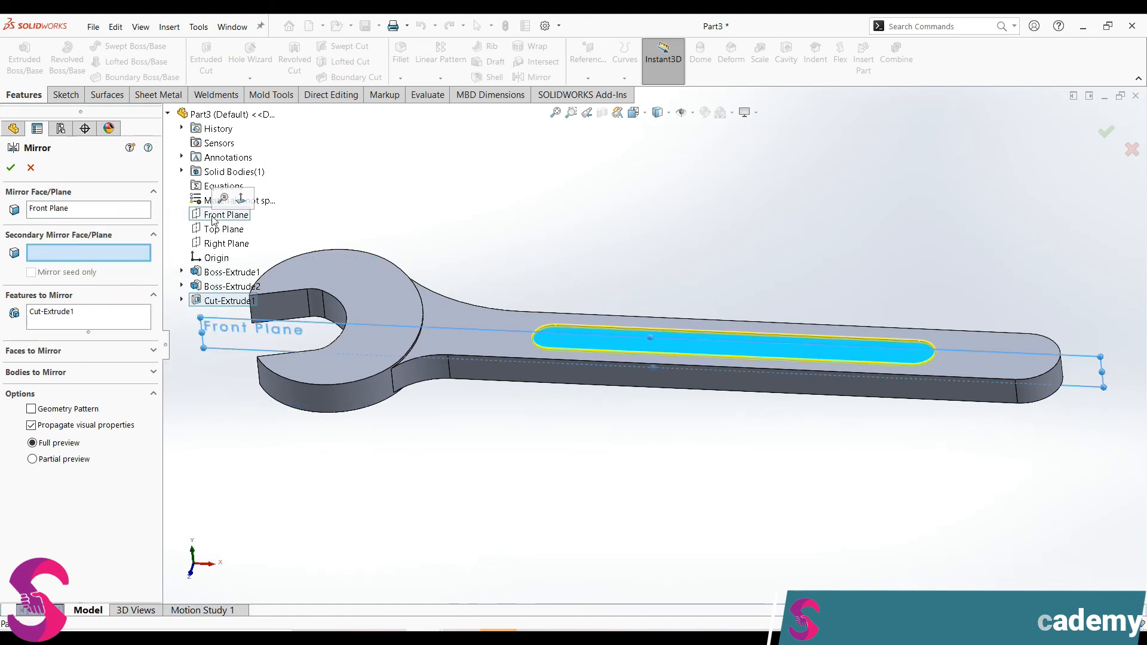
{"action": "left_click", "coordinate": [36, 172]}
{"action": "scroll", "coordinate": [517, 400], "scroll_direction": "up", "scroll_amount": 2}
{"action": "middle_click_drag", "start_coordinate": [517, 400], "coordinate": [487, 366]}
{"action": "scroll", "coordinate": [482, 345], "scroll_direction": "down", "scroll_amount": 1}
{"action": "scroll", "coordinate": [483, 345], "scroll_direction": "down", "scroll_amount": 2}
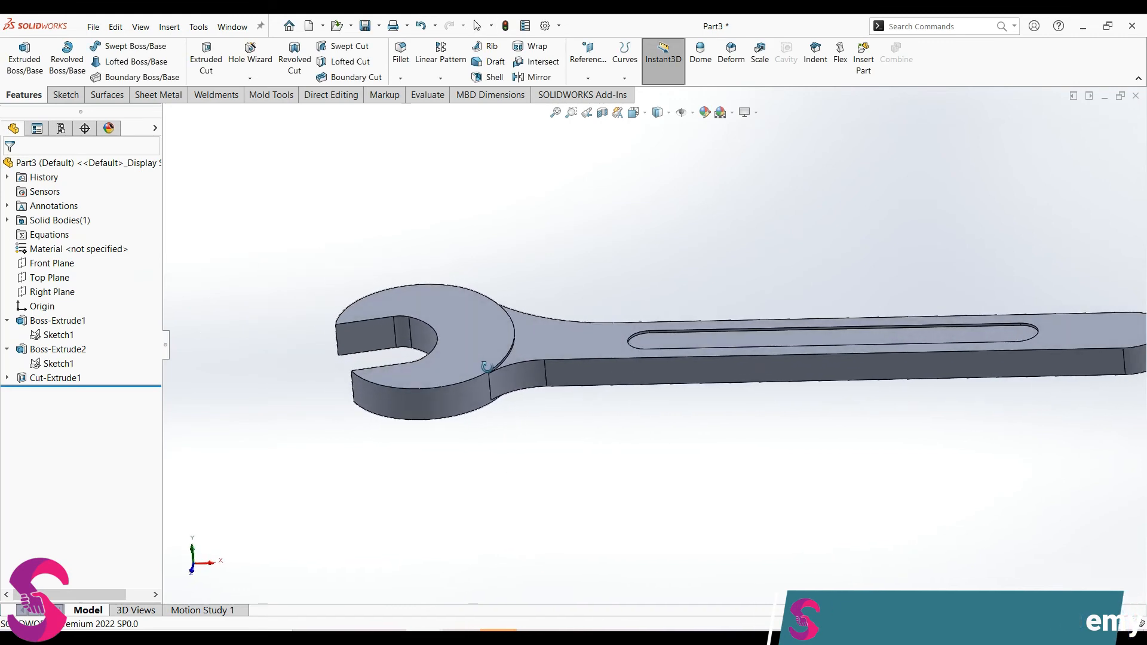
{"action": "left_click", "coordinate": [401, 53]}
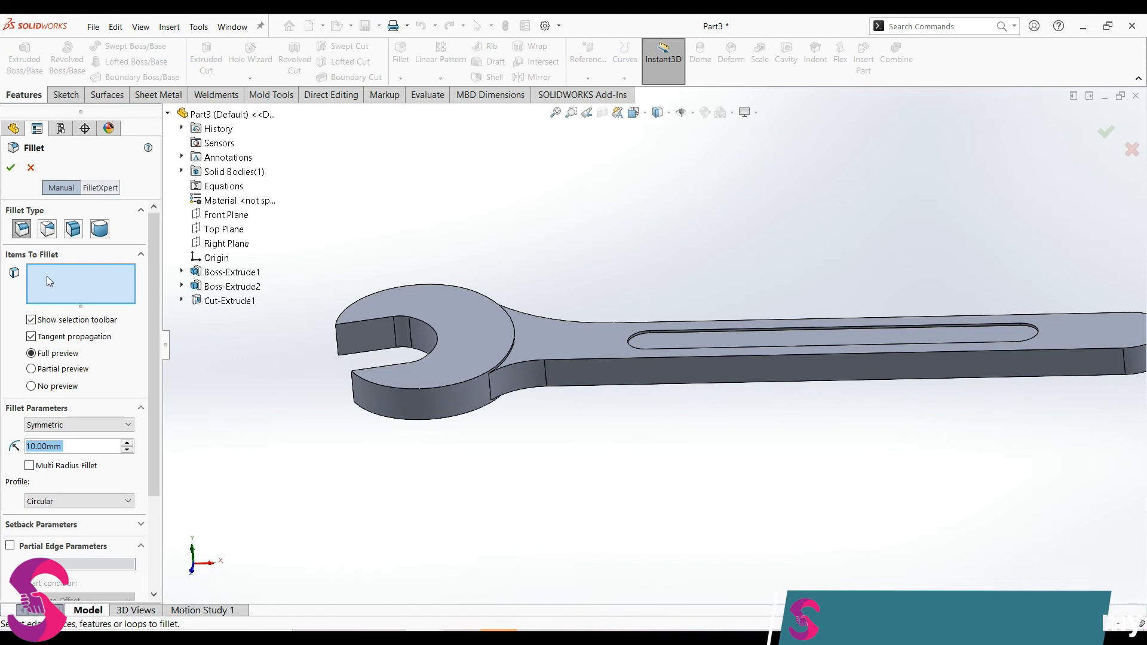
{"action": "left_click", "coordinate": [30, 168]}
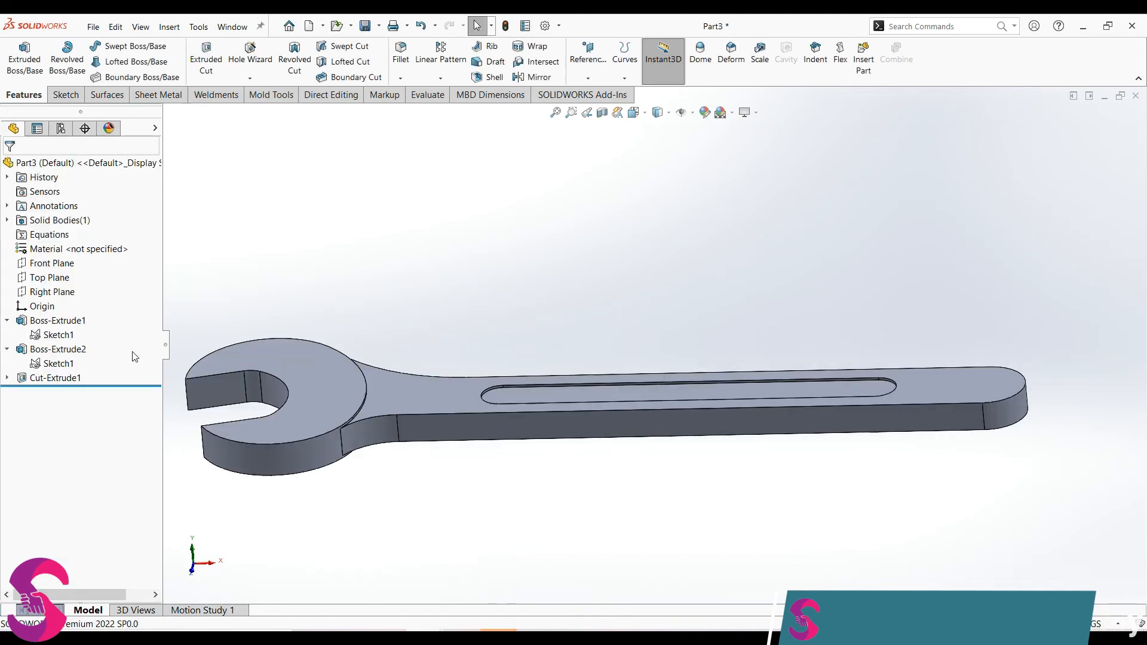
- Start a second extruded cut from Sketch1 with the handle's slot region as the selected contour
{"action": "left_click", "coordinate": [59, 365]}
{"action": "left_click", "coordinate": [213, 66]}
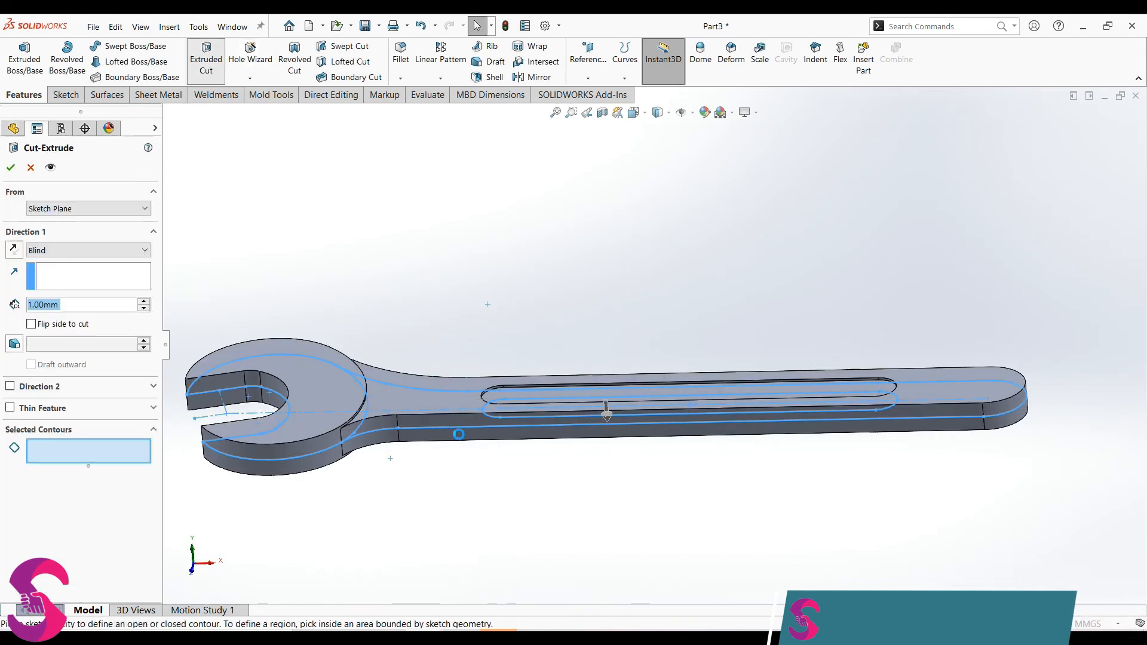
{"action": "left_click", "coordinate": [534, 399]}
{"action": "right_click", "coordinate": [113, 449]}
{"action": "left_click", "coordinate": [140, 461]}
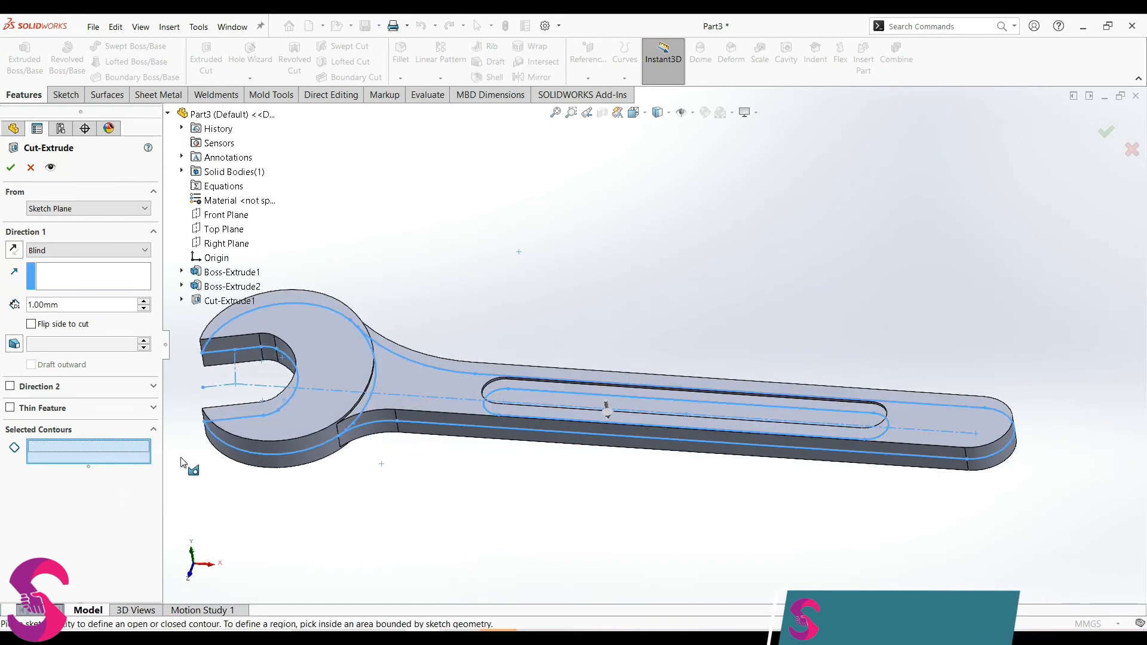
{"action": "middle_click_drag", "start_coordinate": [591, 442], "coordinate": [584, 481]}
{"action": "left_click", "coordinate": [545, 399]}
- Cut the slot recess Blind 1 mm deep starting from the handle's underside face, with the direction reversed into the handle
{"action": "mouse_move", "coordinate": [530, 455]}
{"action": "middle_mouse_down"}
{"action": "mouse_move", "coordinate": [545, 323]}
{"action": "mouse_move", "coordinate": [537, 287]}
{"action": "middle_mouse_up"}
{"action": "left_click", "coordinate": [78, 208]}
{"action": "left_click", "coordinate": [74, 232]}
{"action": "middle_click_drag", "start_coordinate": [472, 334], "coordinate": [531, 449]}
{"action": "left_click", "coordinate": [478, 457]}
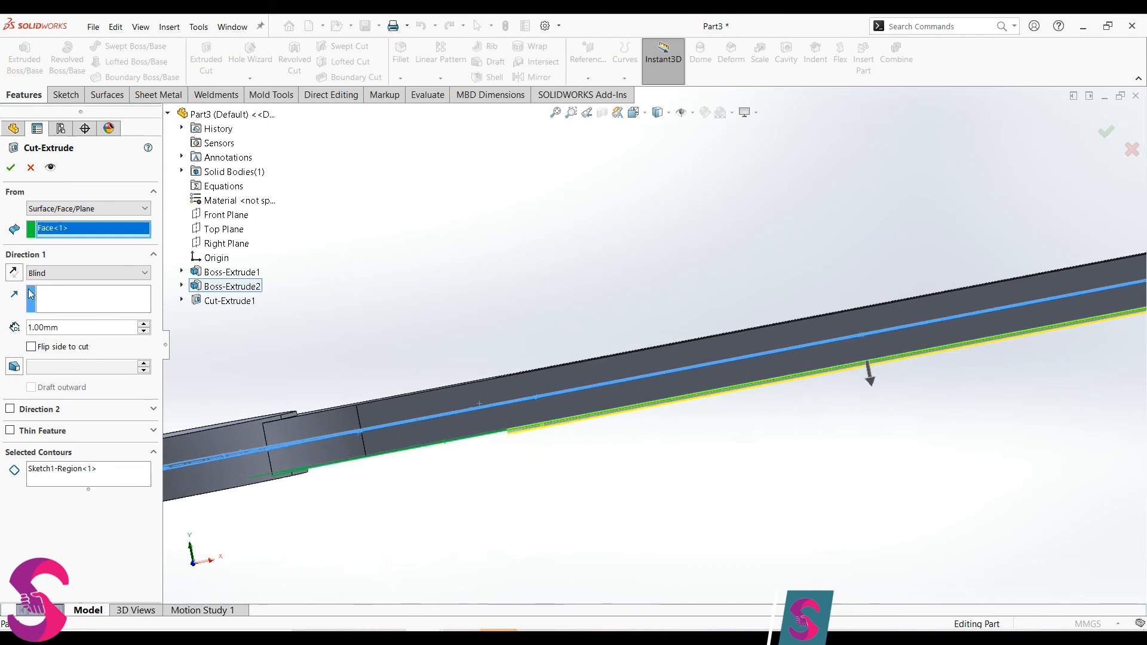
{"action": "left_click", "coordinate": [14, 273]}
{"action": "left_click", "coordinate": [10, 168]}
{"action": "middle_click_drag", "start_coordinate": [647, 306], "coordinate": [646, 385]}
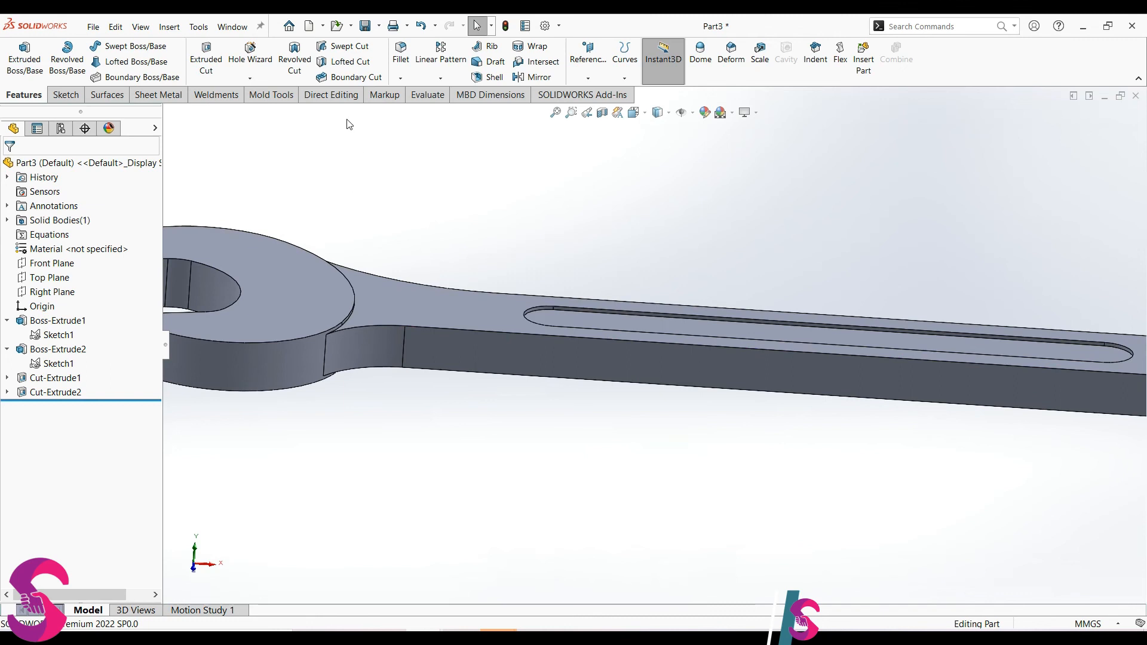
- Fillet the two curved edges where the handle meets the head, on both faces, with a symmetric 10 mm radius
{"action": "left_click", "coordinate": [414, 58]}
{"action": "key", "text": "Escape"}
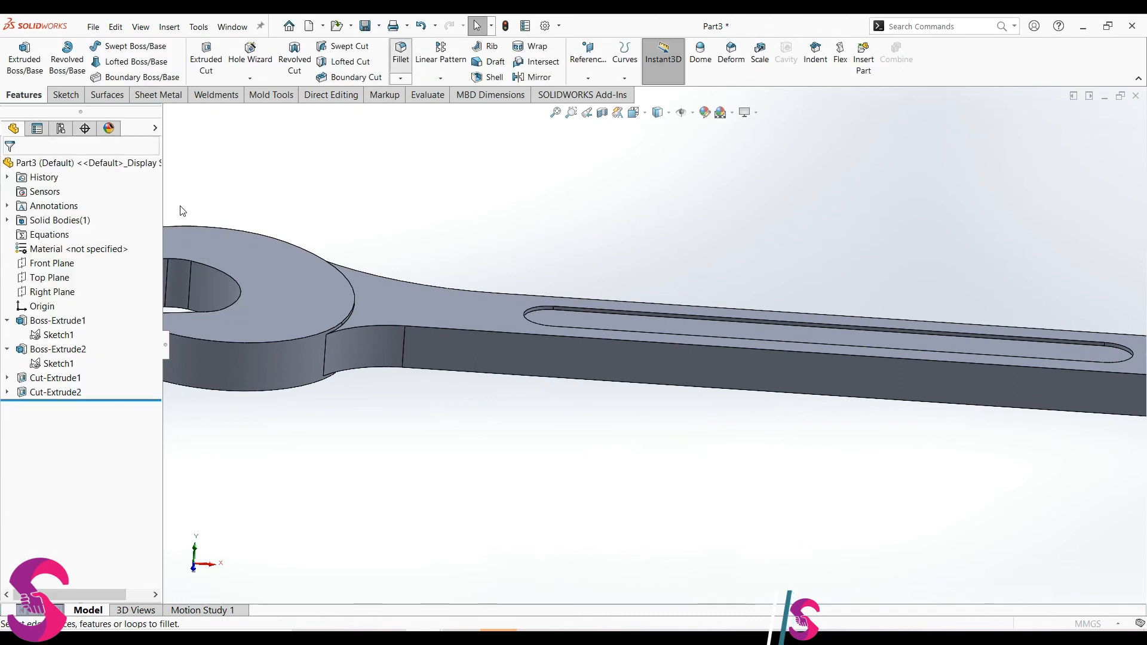
{"action": "middle_click_drag", "start_coordinate": [371, 318], "coordinate": [308, 343]}
{"action": "scroll", "coordinate": [310, 342], "scroll_direction": "down", "scroll_amount": 2}
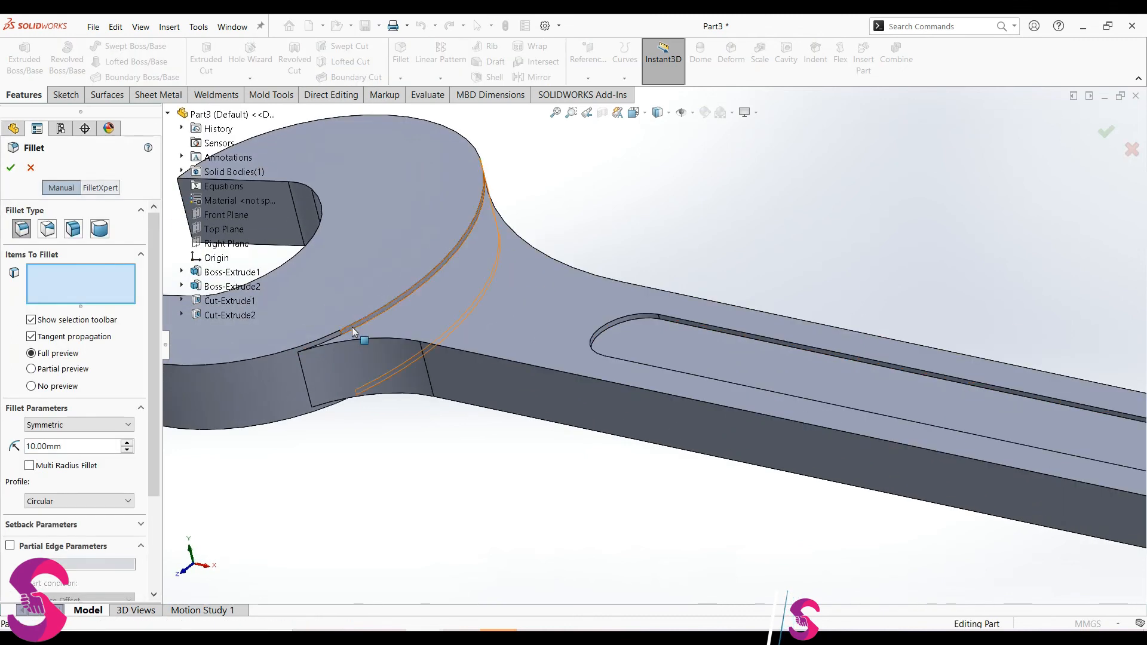
{"action": "left_click", "coordinate": [353, 328]}
{"action": "middle_click_drag", "start_coordinate": [378, 380], "coordinate": [400, 210]}
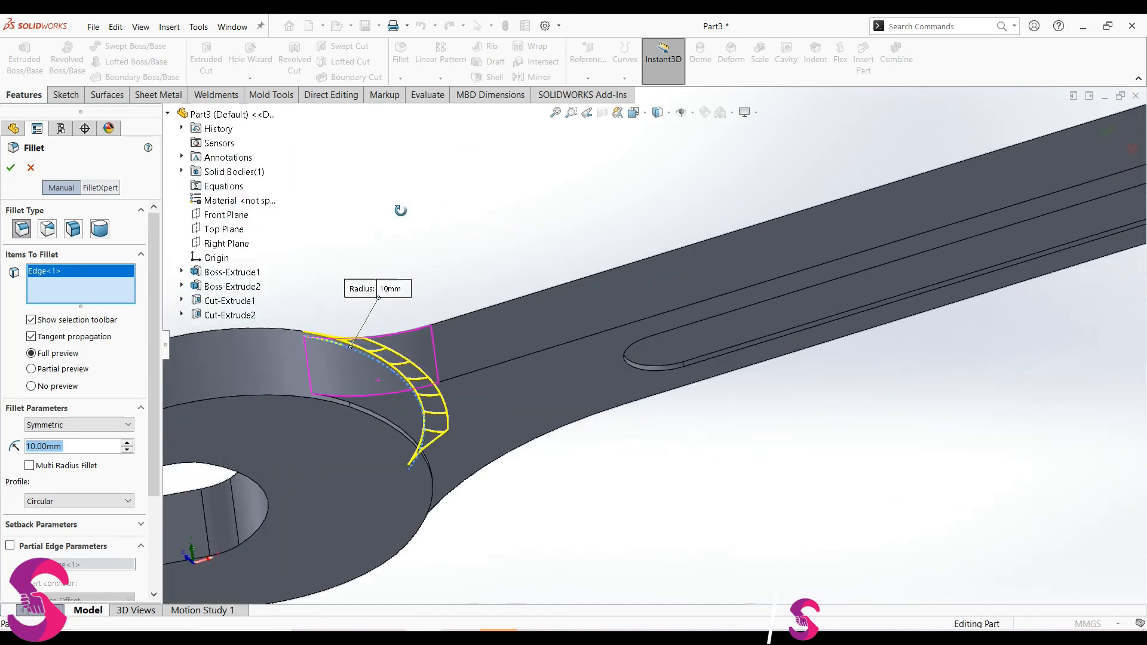
{"action": "left_click", "coordinate": [386, 423]}
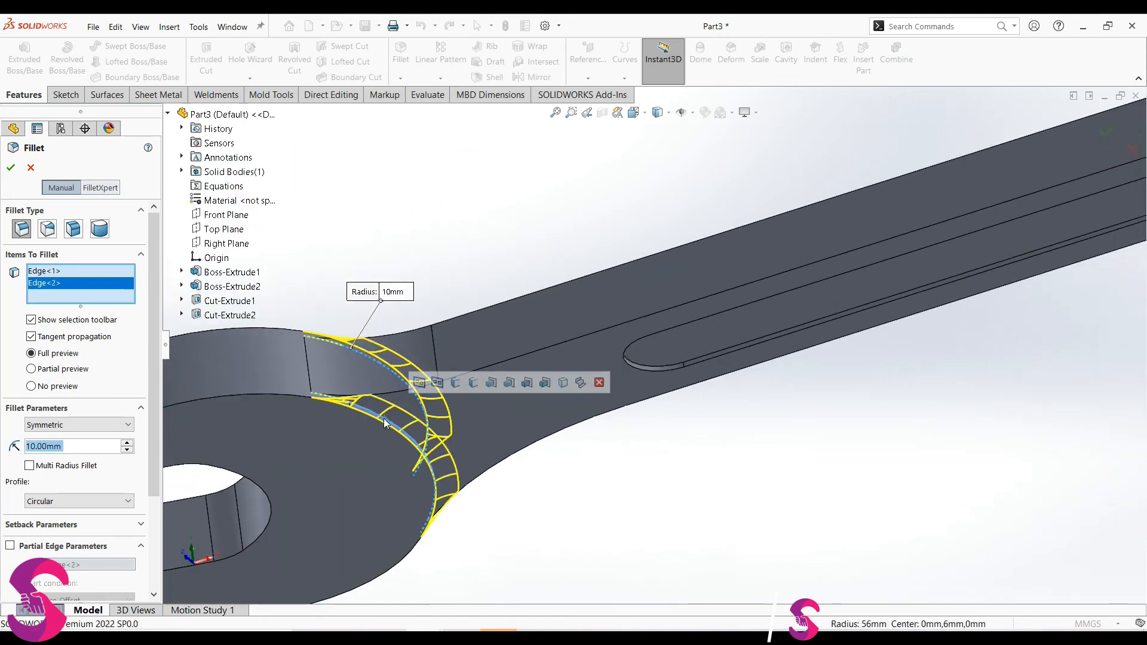
{"action": "scroll", "coordinate": [367, 425], "scroll_direction": "up", "scroll_amount": 3}
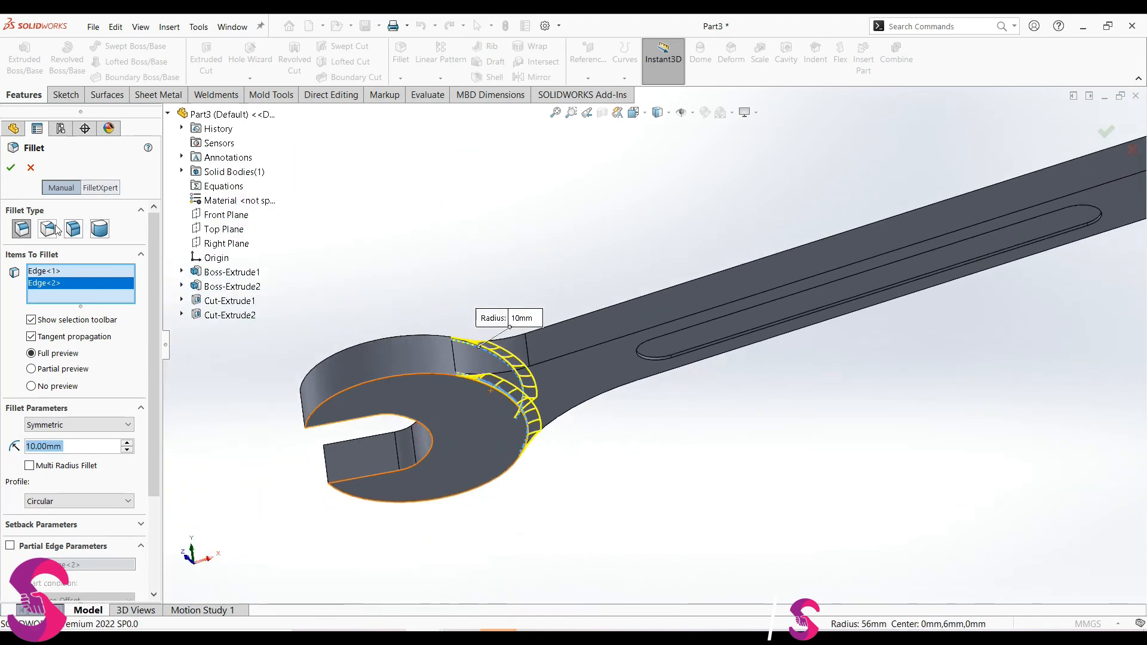
{"action": "left_click", "coordinate": [12, 167]}
- Examine the finished wrench and its filleted head transition in the front view and from several other angles
{"action": "middle_click_drag", "start_coordinate": [686, 225], "coordinate": [759, 400]}
{"action": "key", "text": "space"}
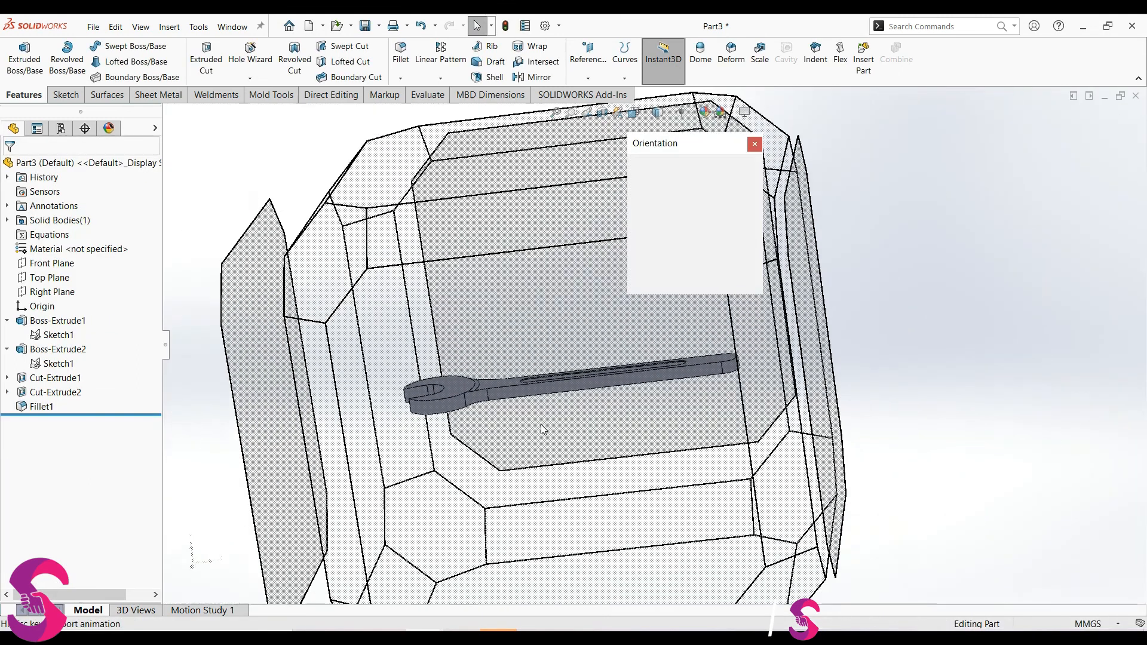
{"action": "left_click", "coordinate": [543, 429]}
{"action": "scroll", "coordinate": [544, 336], "scroll_direction": "down", "scroll_amount": 3}
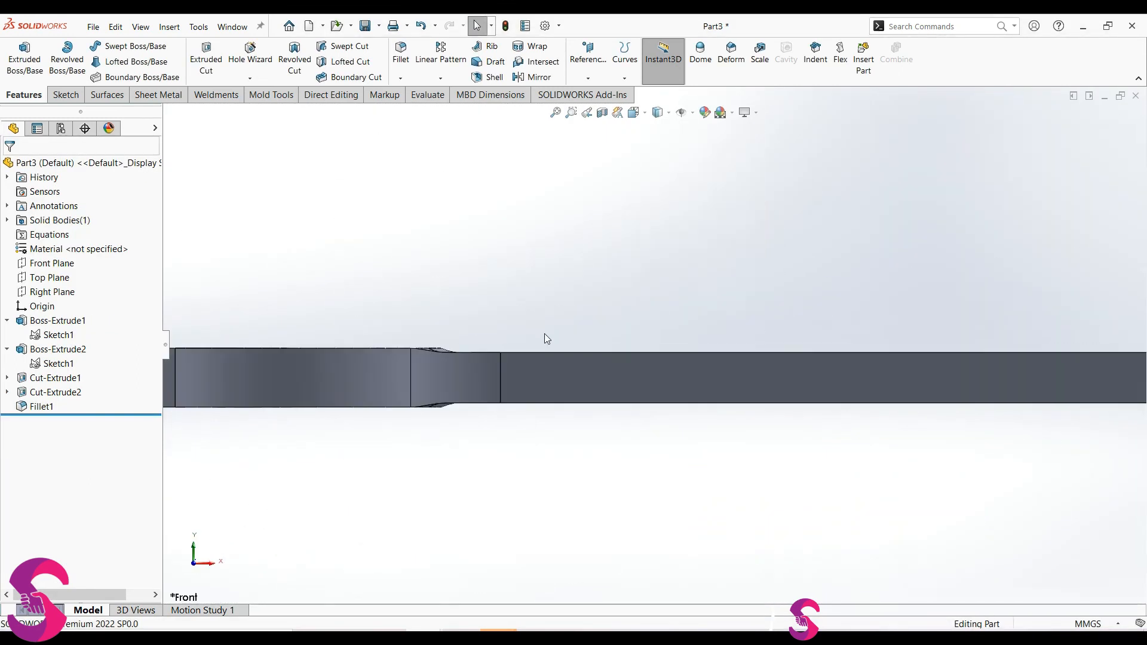
{"action": "scroll", "coordinate": [622, 344], "scroll_direction": "up", "scroll_amount": 5}
{"action": "middle_click_drag", "start_coordinate": [738, 345], "coordinate": [743, 507]}
{"action": "key", "text": "space"}
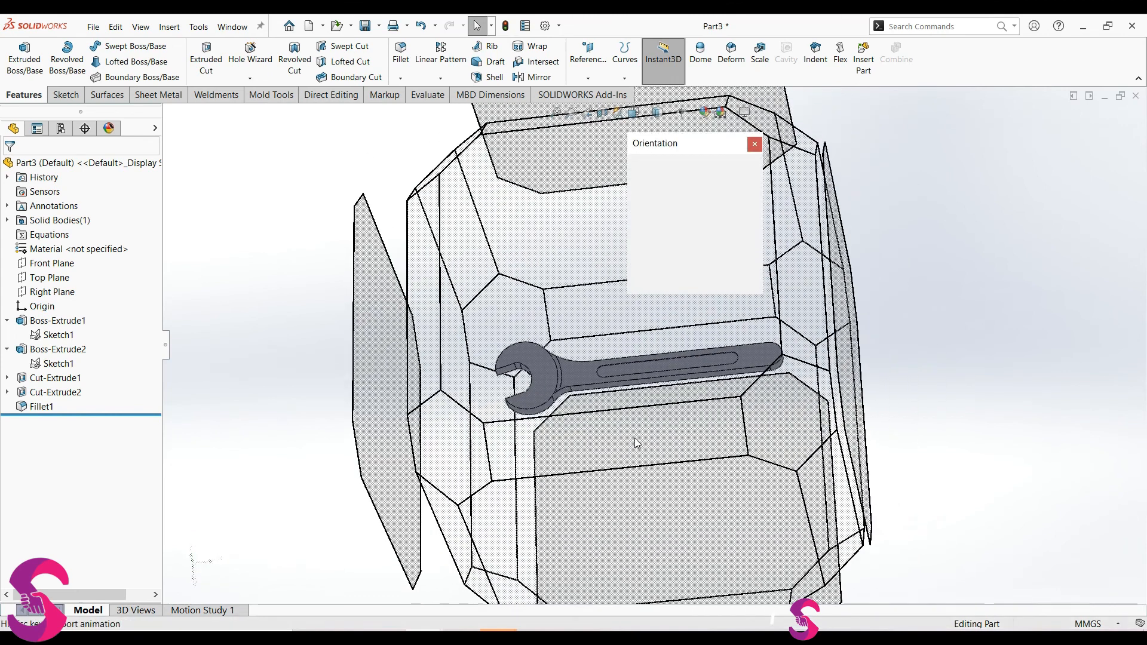
{"action": "left_click", "coordinate": [401, 453]}
{"action": "middle_click_drag", "start_coordinate": [483, 438], "coordinate": [572, 417]}
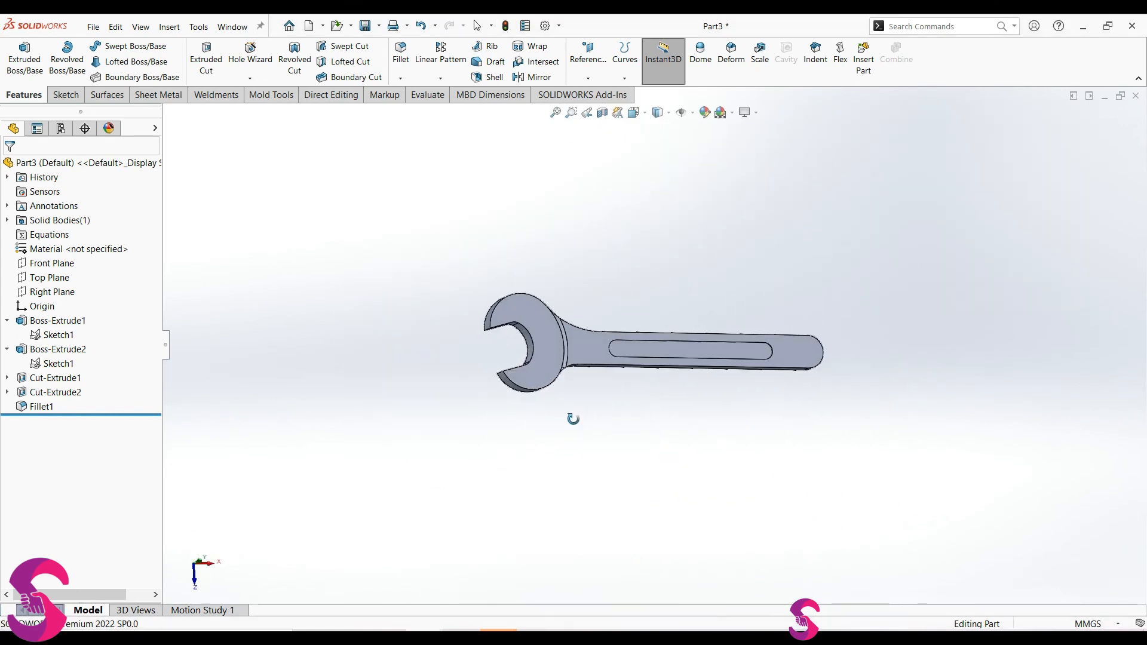
{"action": "key", "text": "space"}
{"action": "middle_click_drag", "start_coordinate": [512, 311], "coordinate": [471, 410]}
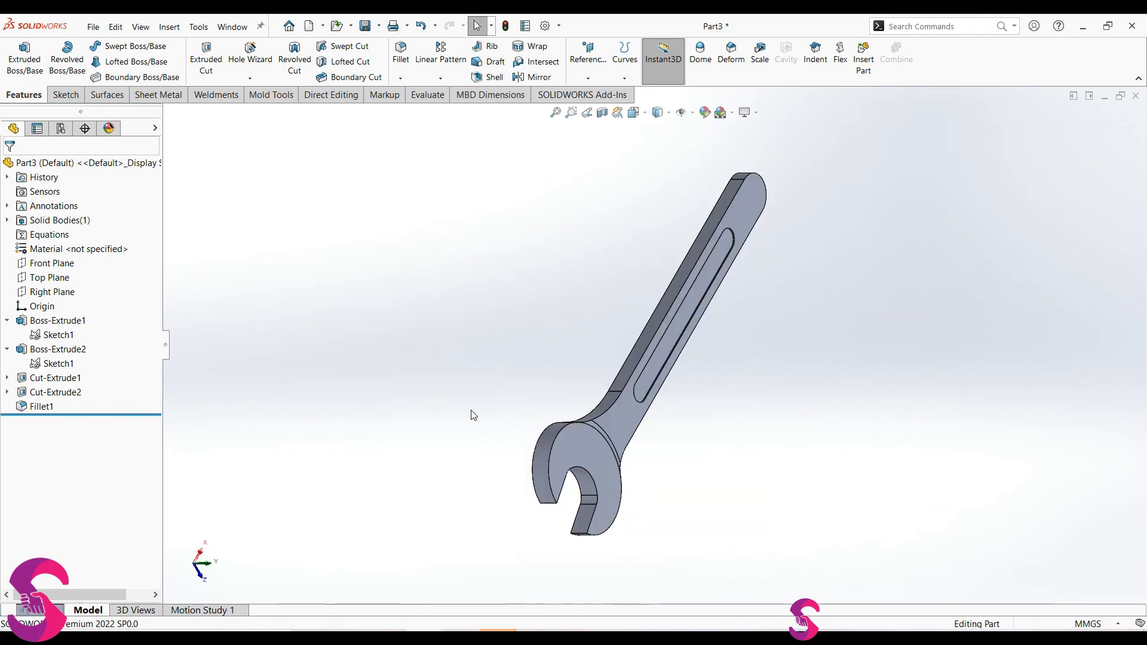